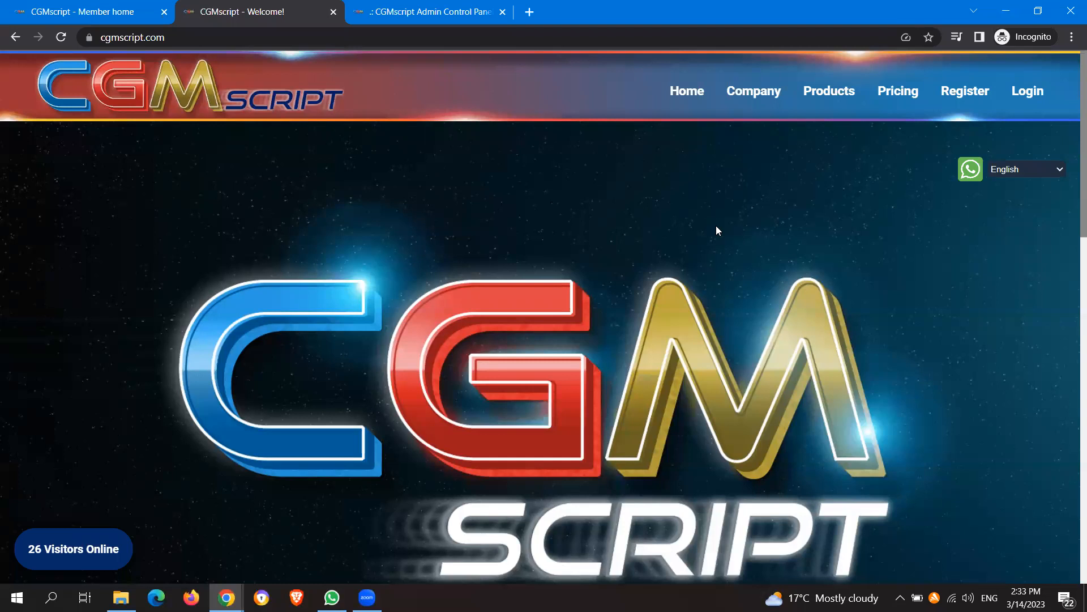
# Look over the CGMscript welcome page and the member home page
pyautogui.scroll(-3, 1069, 197)
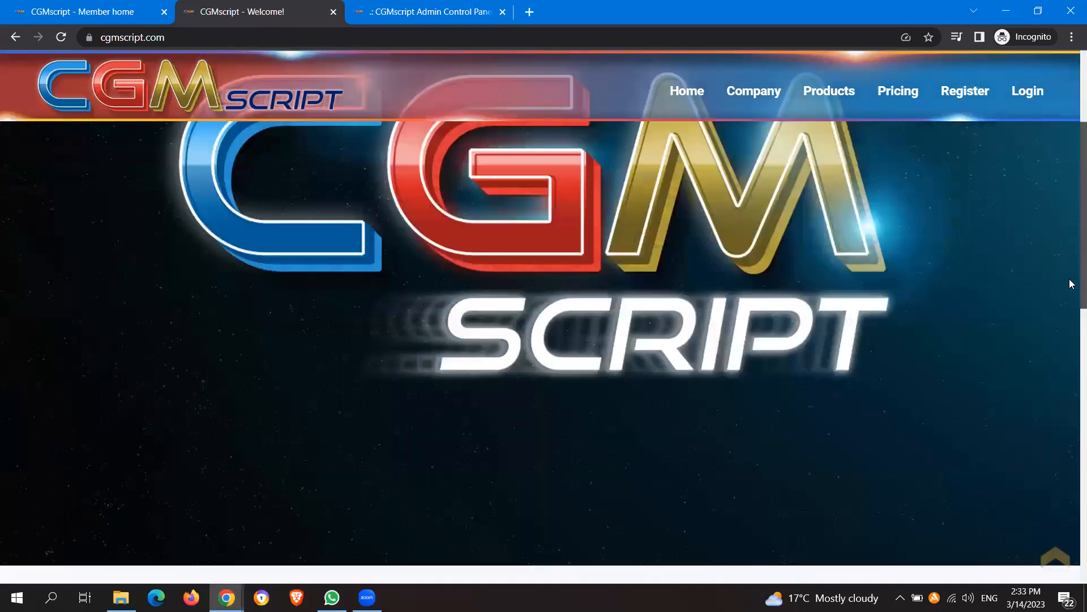
pyautogui.scroll(-1, 1071, 284)
pyautogui.scroll(5, 1070, 178)
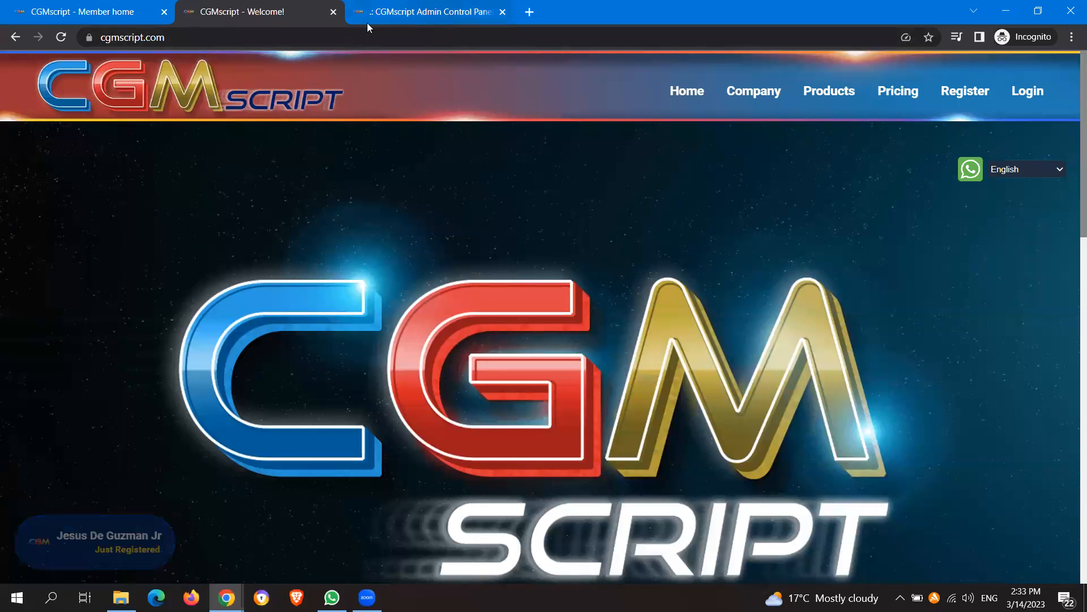
pyautogui.click(121, 11)
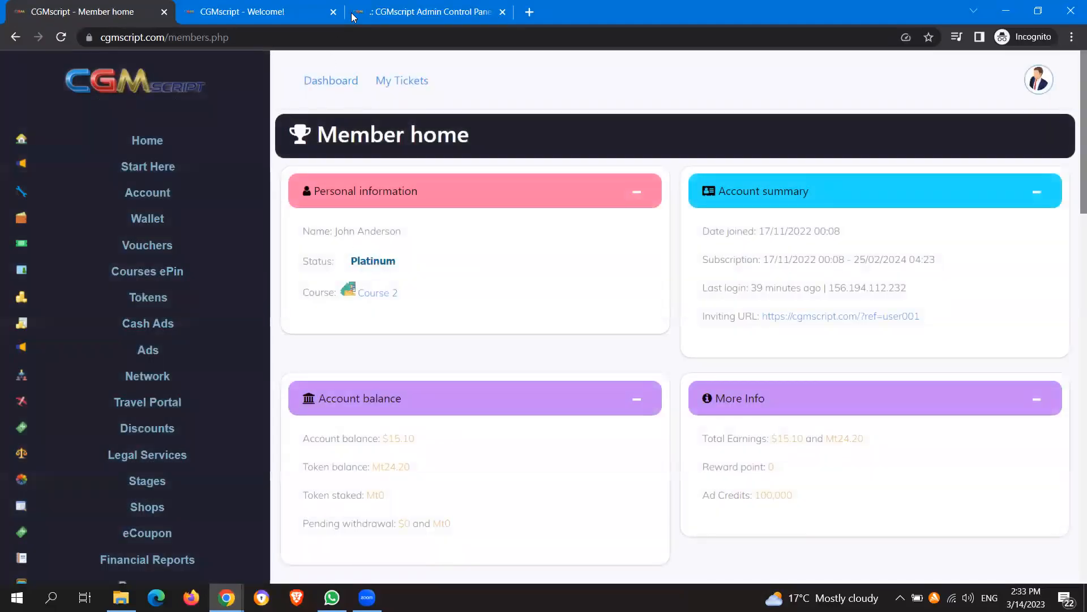
# Review the admin home page's member, withdrawal, shop, voucher and token summaries and its charts in a separate tab, and return to the token buy history
pyautogui.click(351, 13)
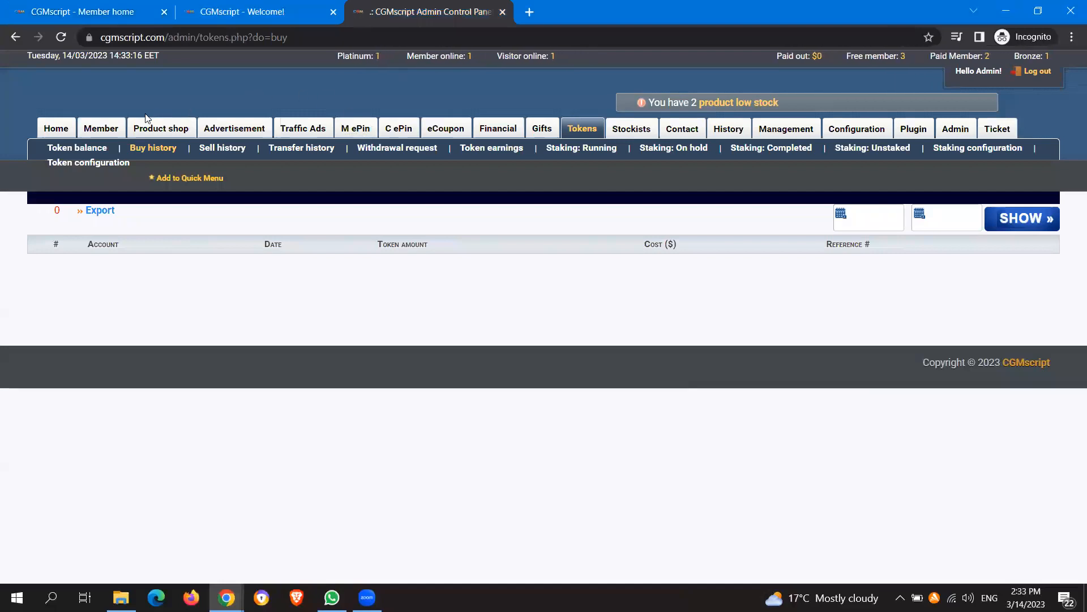
pyautogui.middleClick(56, 129)
pyautogui.moveTo(531, 20); pyautogui.dragTo(361, 21)
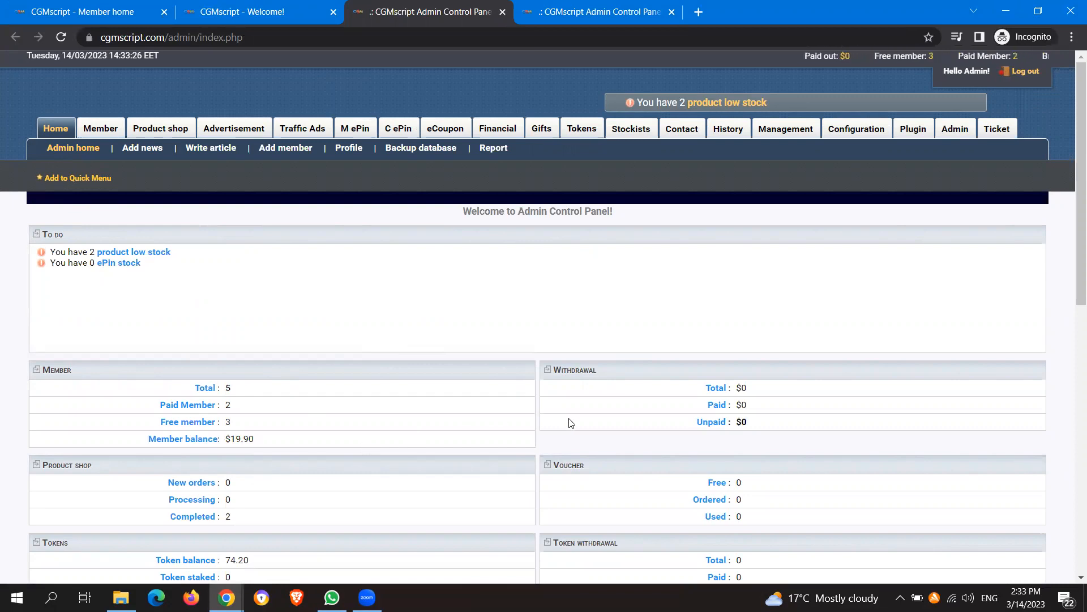
pyautogui.scroll(-3, 571, 422)
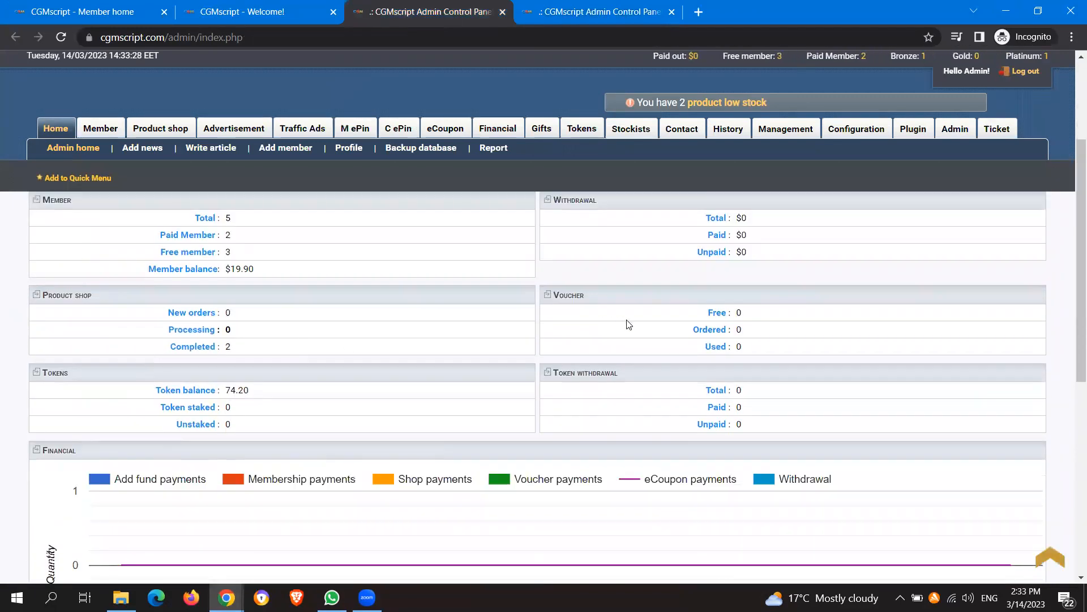
pyautogui.scroll(-1, 625, 340)
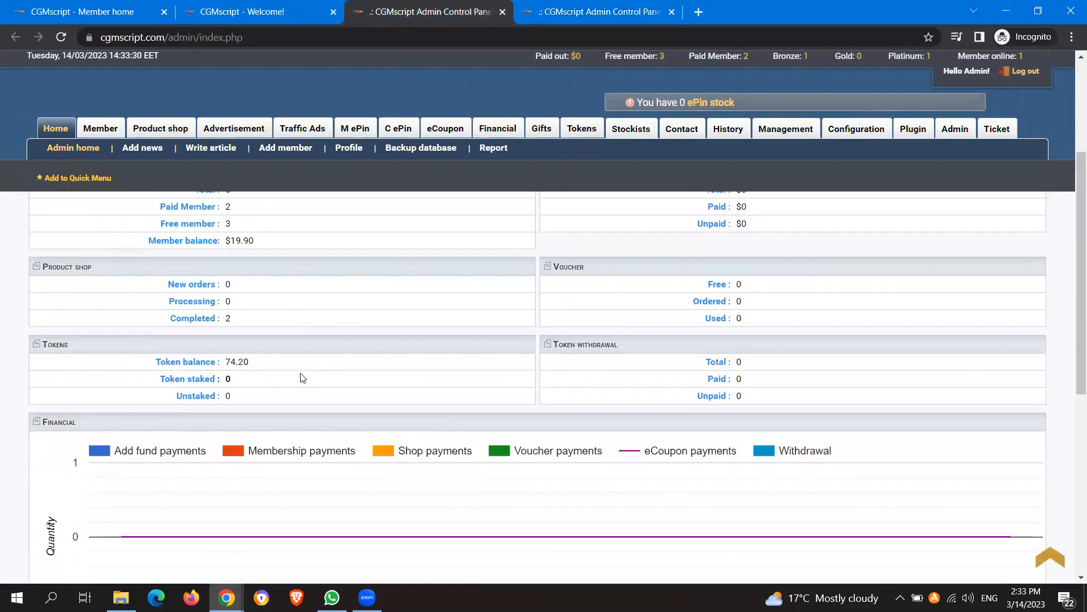
pyautogui.scroll(-1, 487, 403)
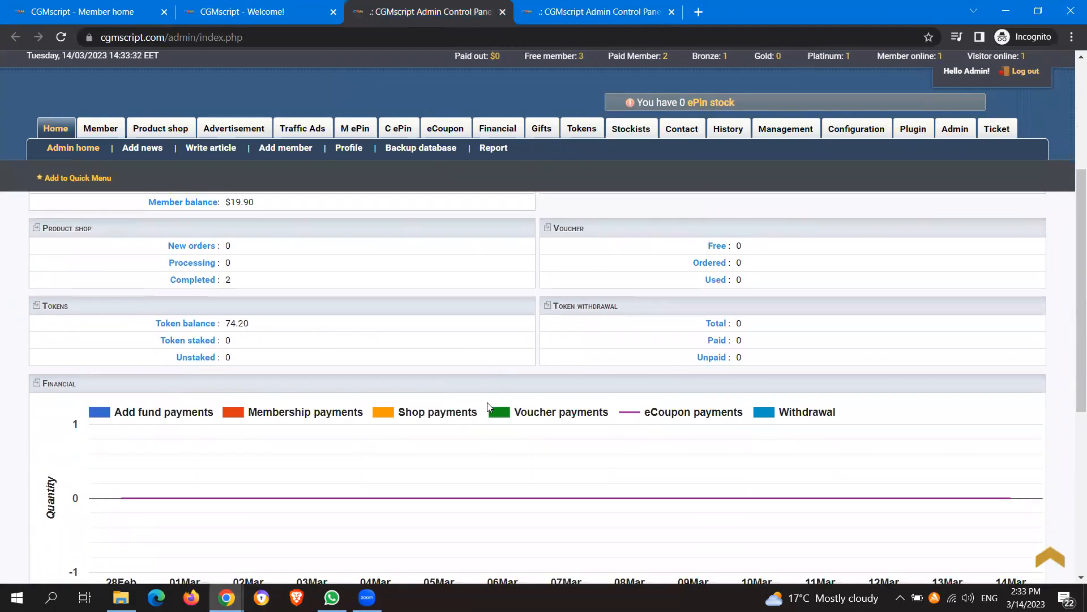
pyautogui.scroll(-4, 487, 403)
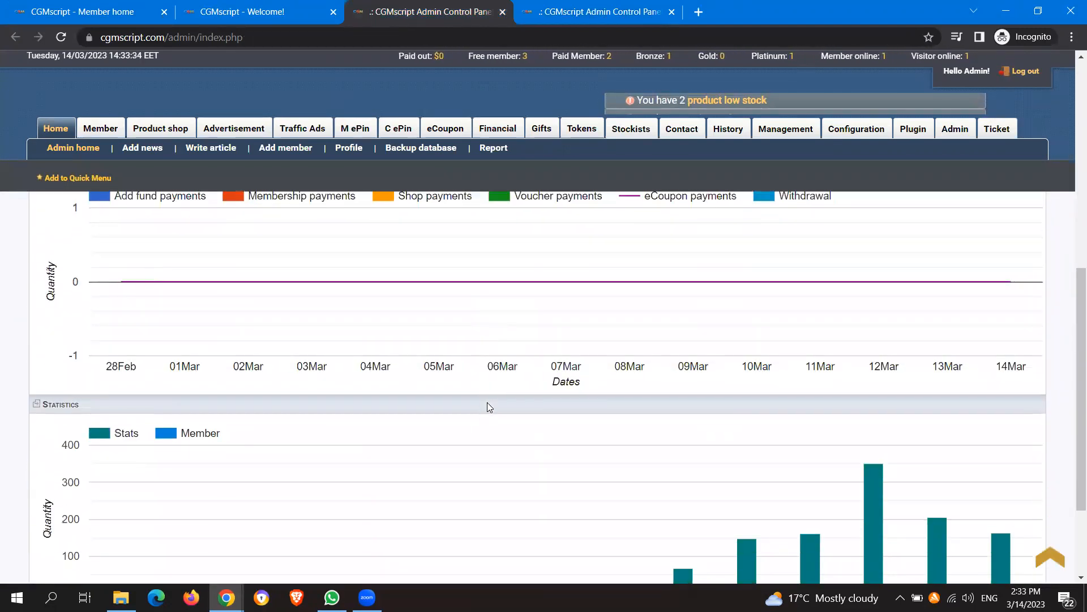
pyautogui.scroll(-2, 489, 407)
pyautogui.scroll(10, 489, 406)
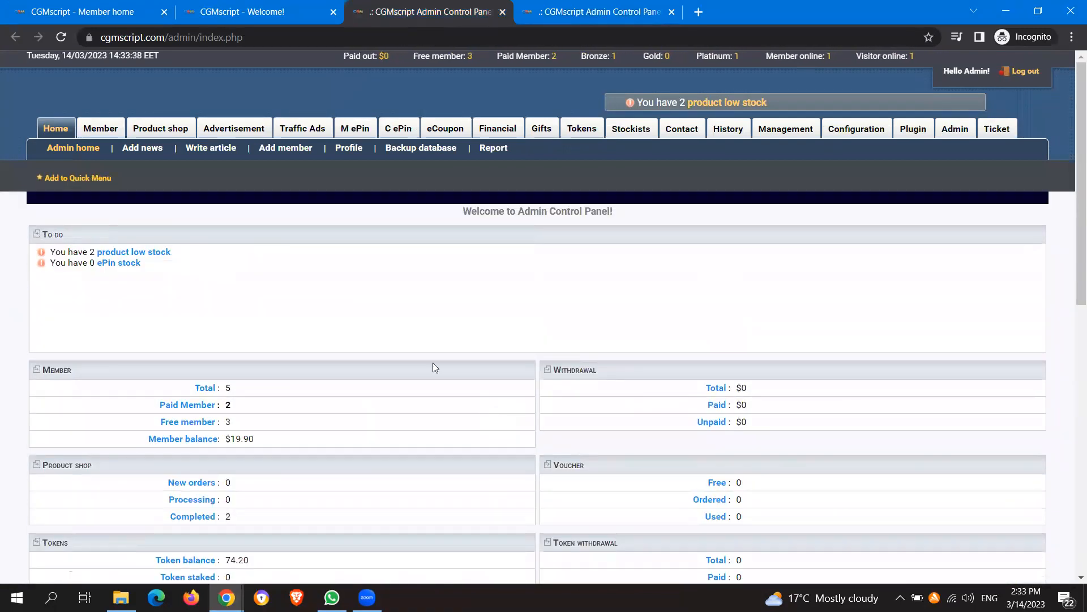
pyautogui.click(525, 19)
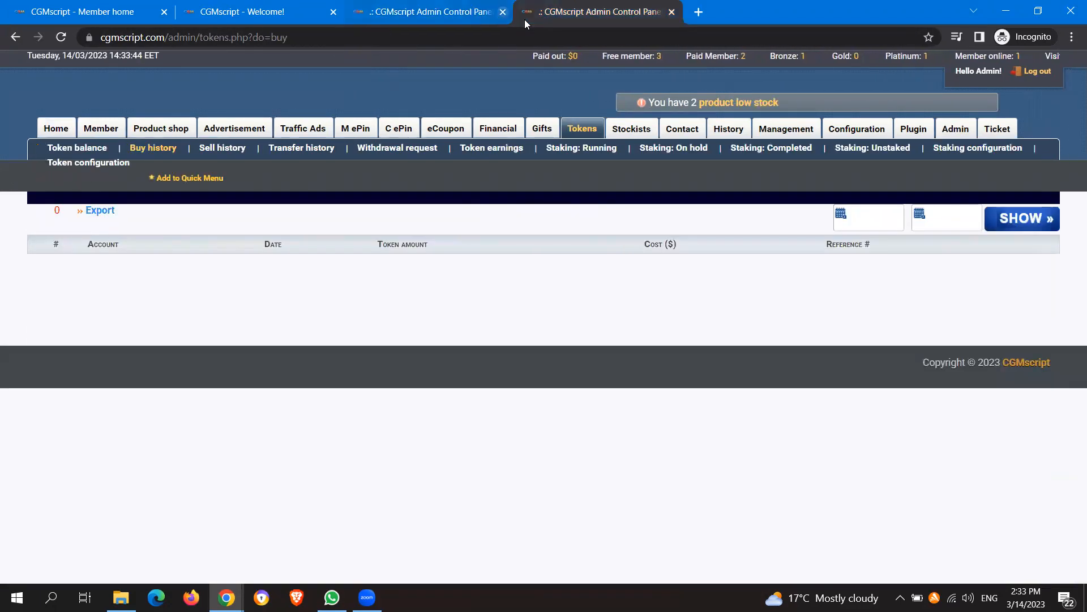
pyautogui.hotkey('ctrl', 'w')
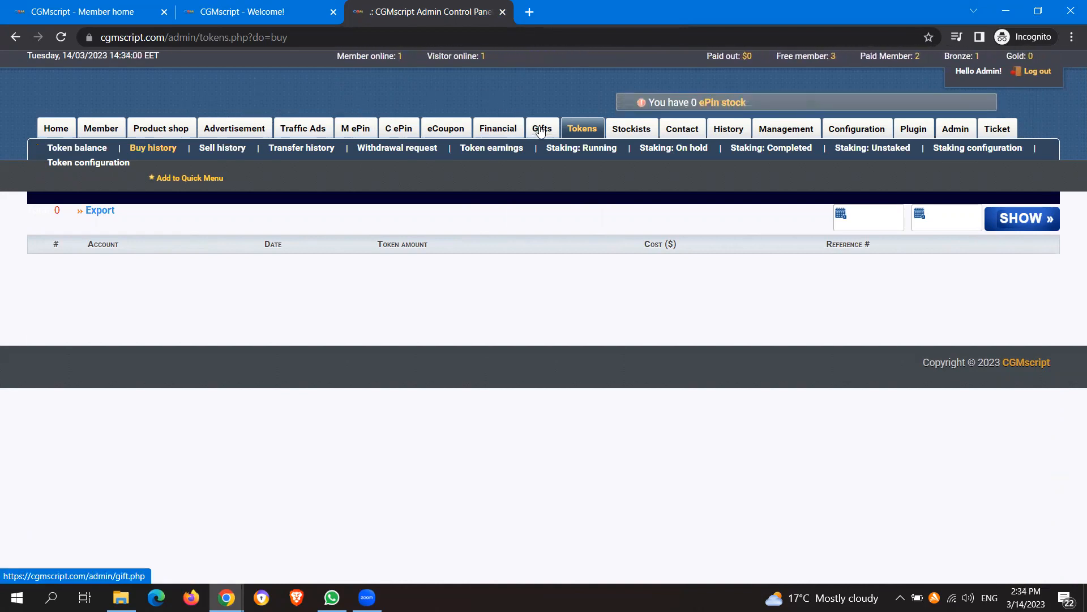
# Review the token balance, buy history, sell history, transfer history, withdrawal request and token earnings pages in the admin area
pyautogui.click(591, 132)
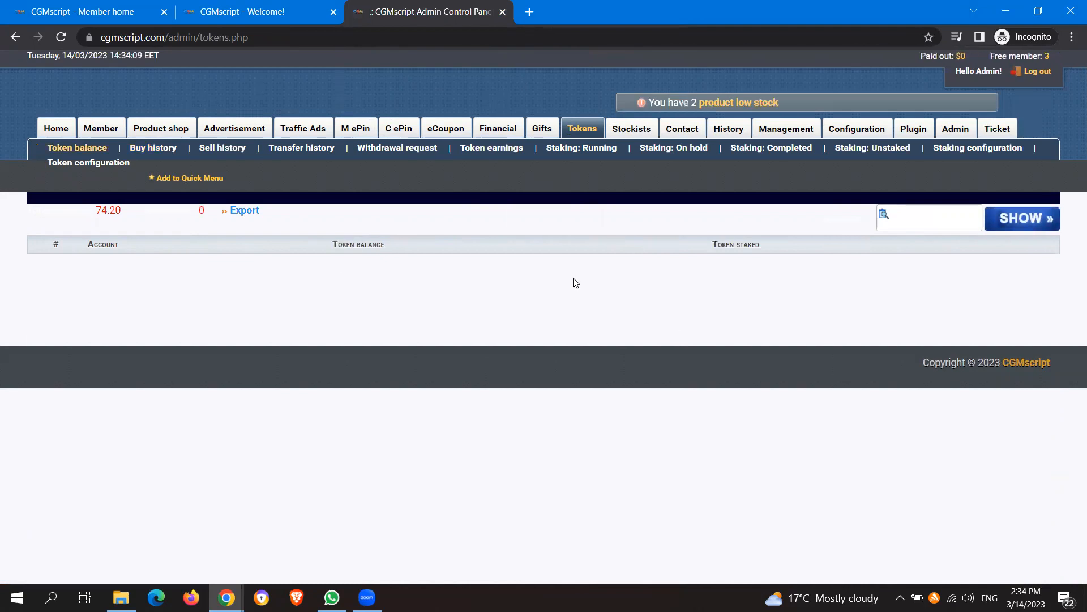
pyautogui.click(151, 148)
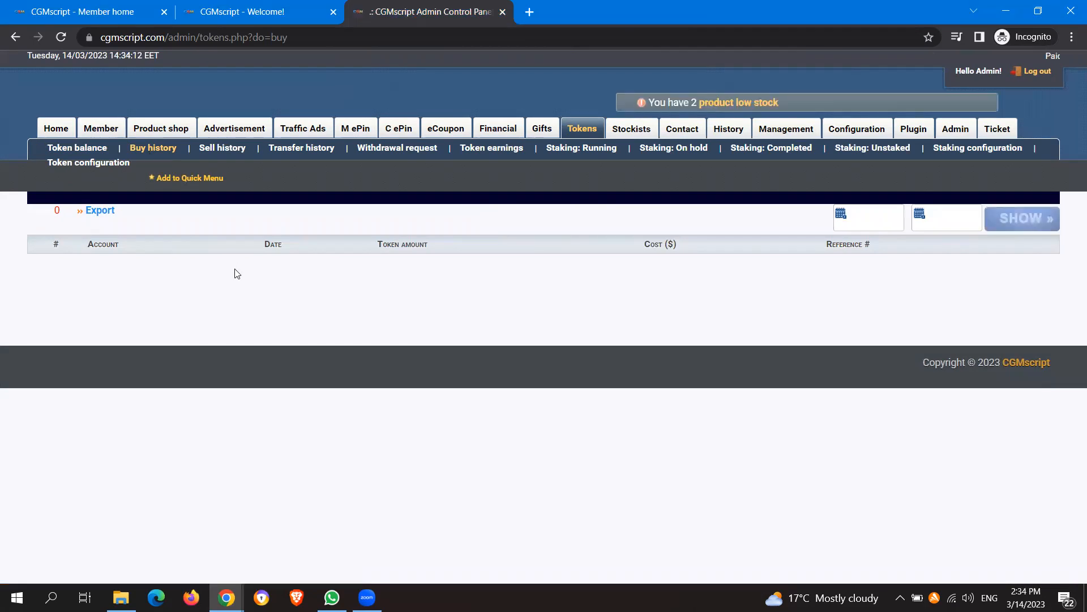
pyautogui.click(242, 149)
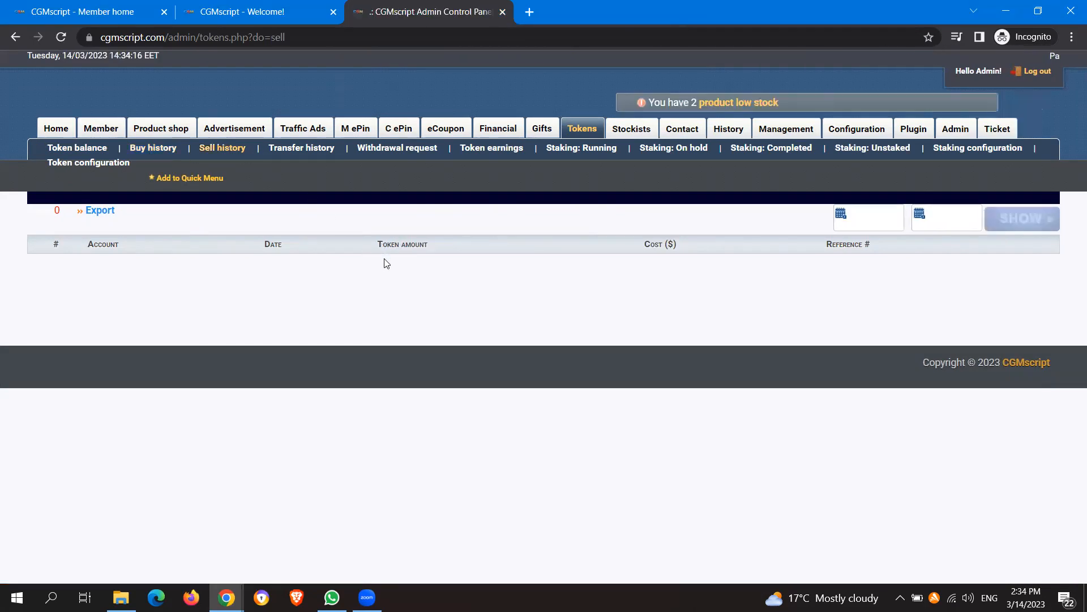
pyautogui.click(317, 150)
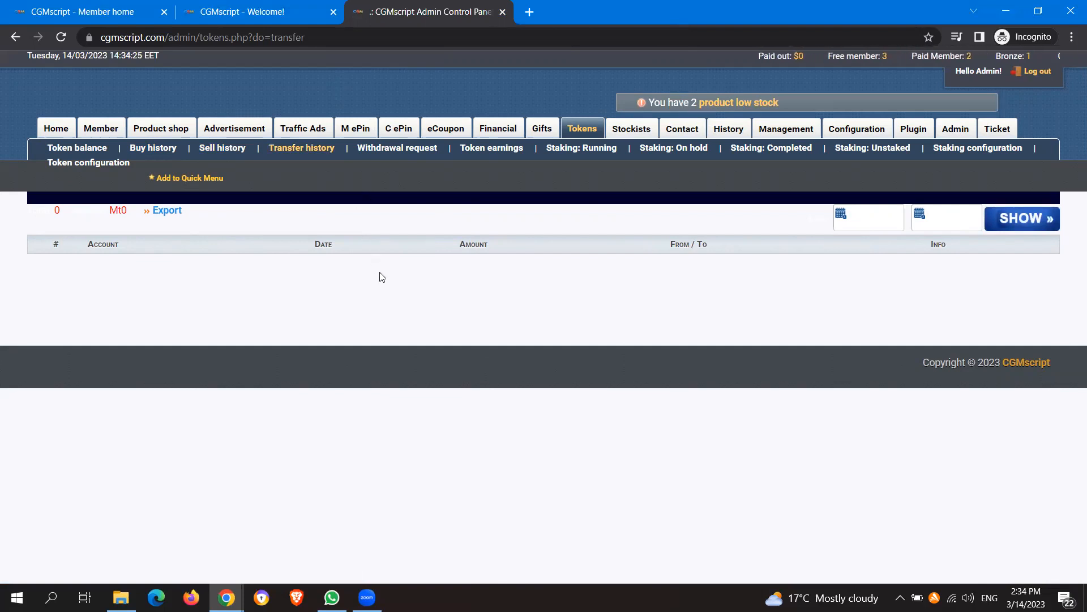
pyautogui.click(398, 162)
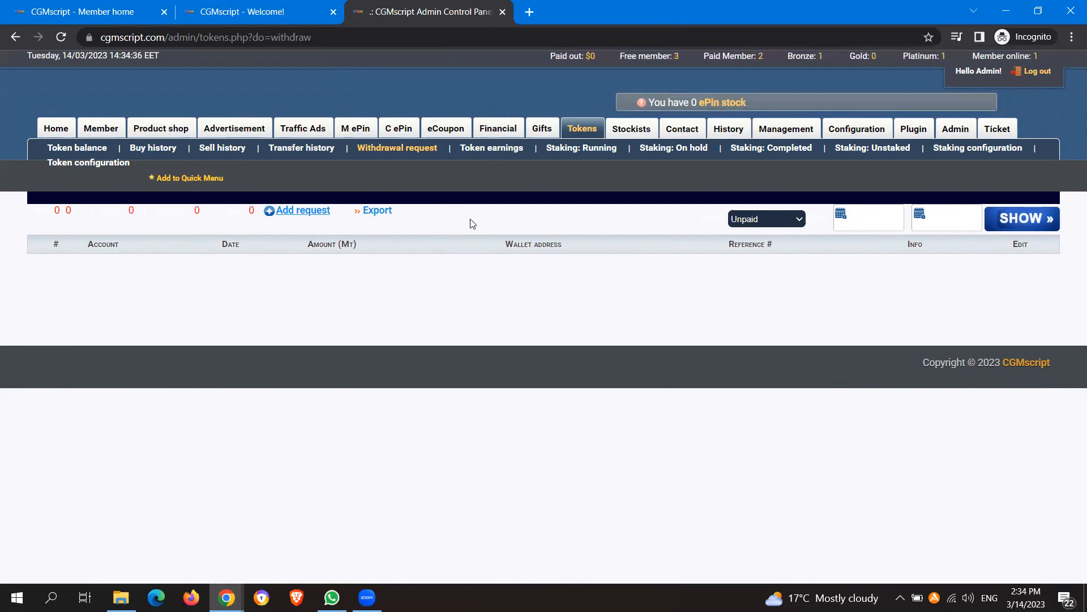
pyautogui.click(489, 153)
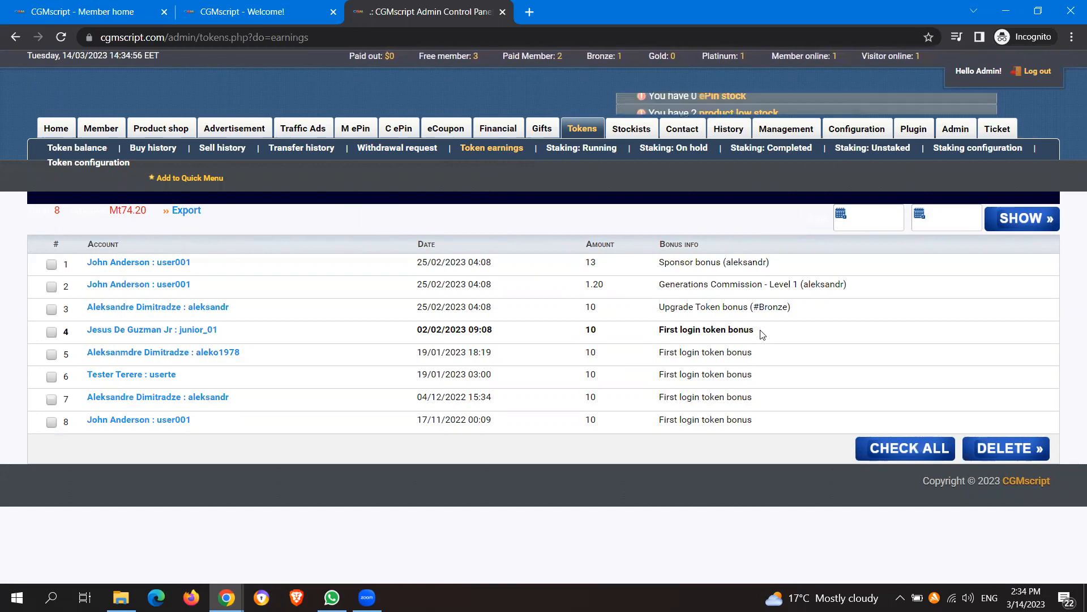
# Review the running, on hold, completed and unstaked token staking lists
pyautogui.click(588, 155)
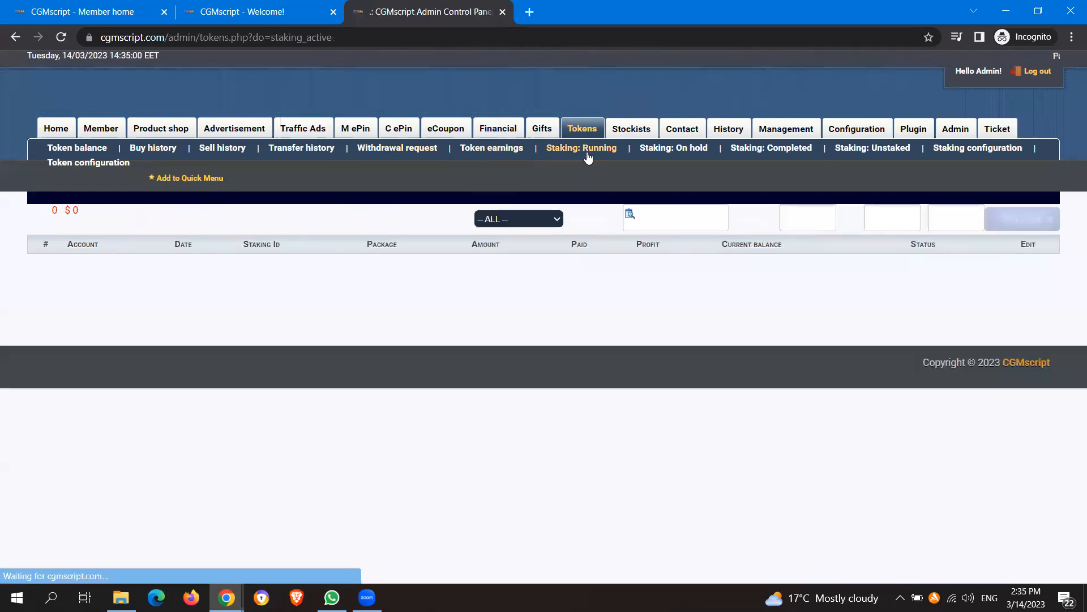
pyautogui.click(652, 156)
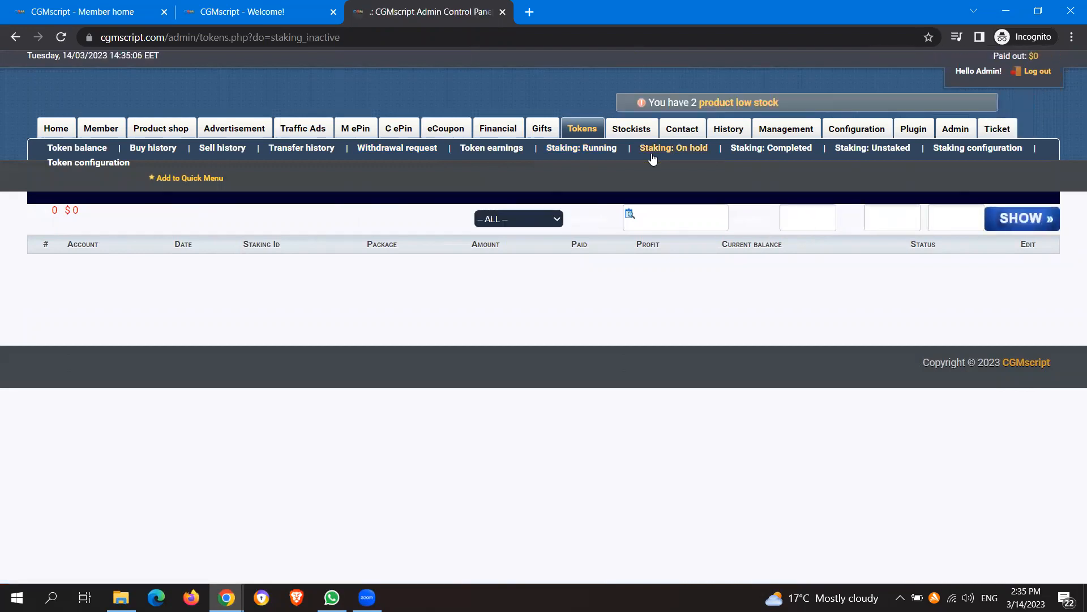
pyautogui.click(767, 158)
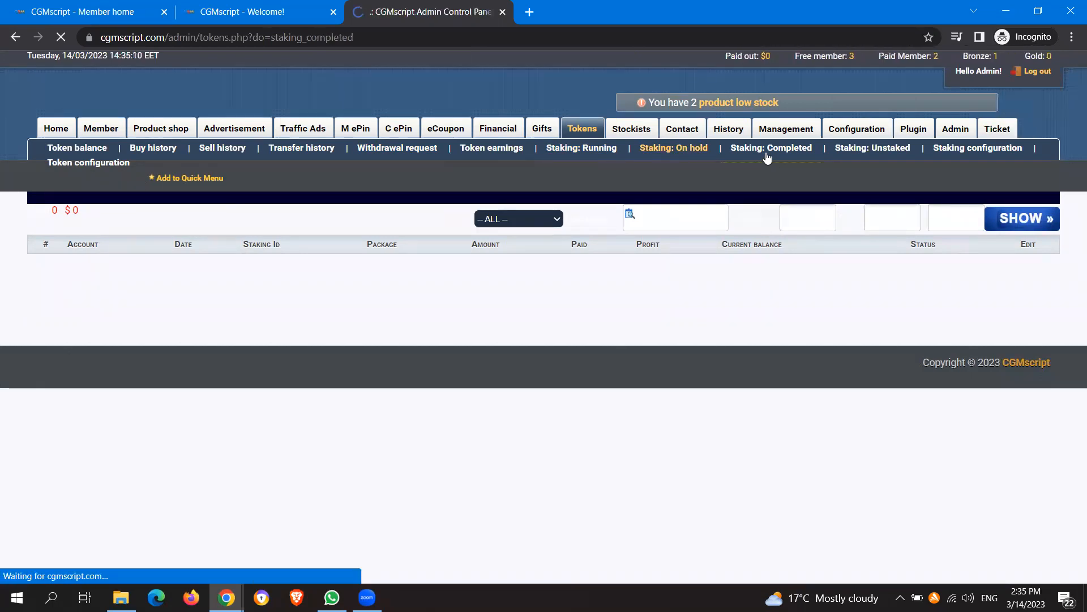
pyautogui.click(859, 158)
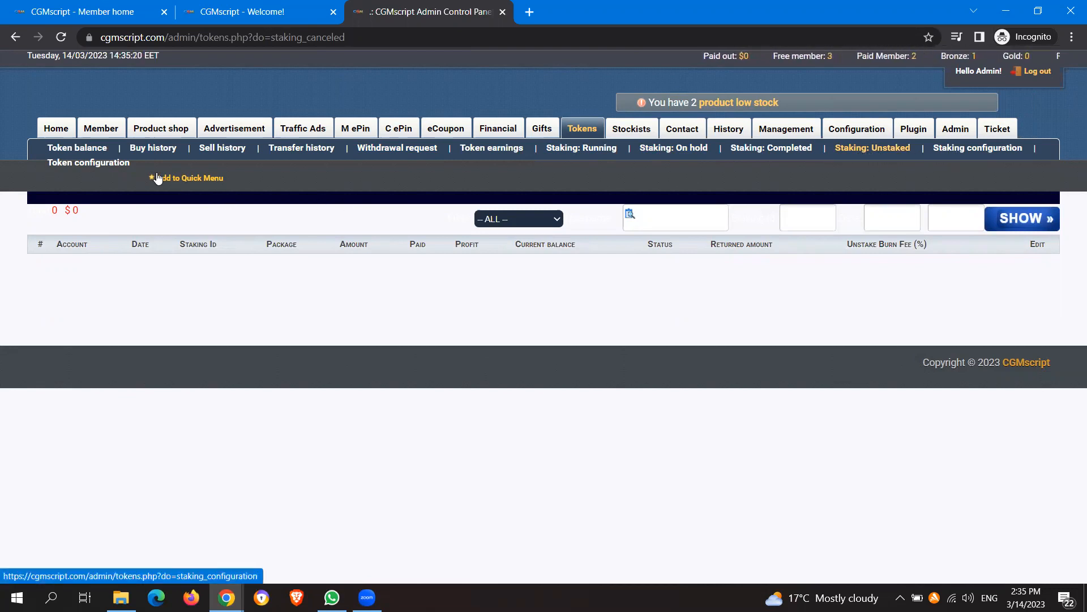
# In the general token configuration, set the token name to CGM Script and the symbol to CGM, keeping 2 decimals
pyautogui.click(114, 166)
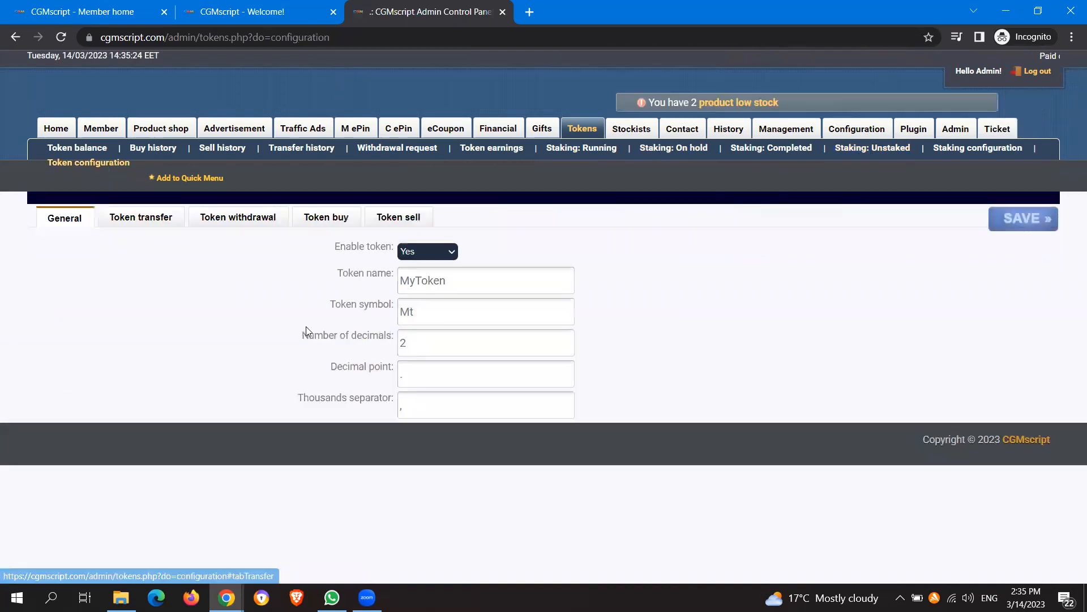
pyautogui.doubleClick(445, 281)
pyautogui.write('CGM')
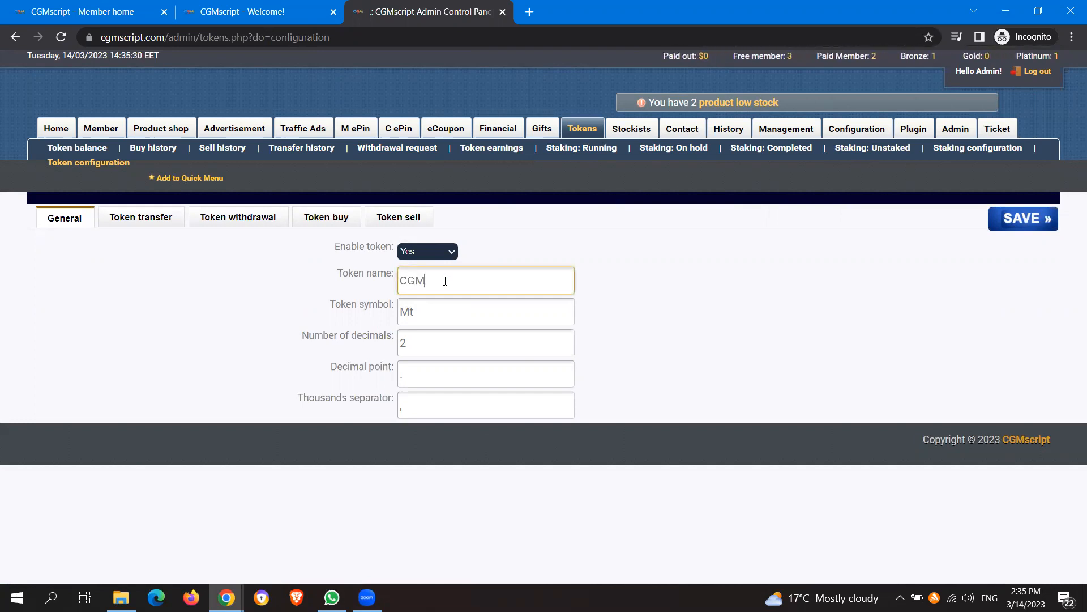
pyautogui.press('Tab')
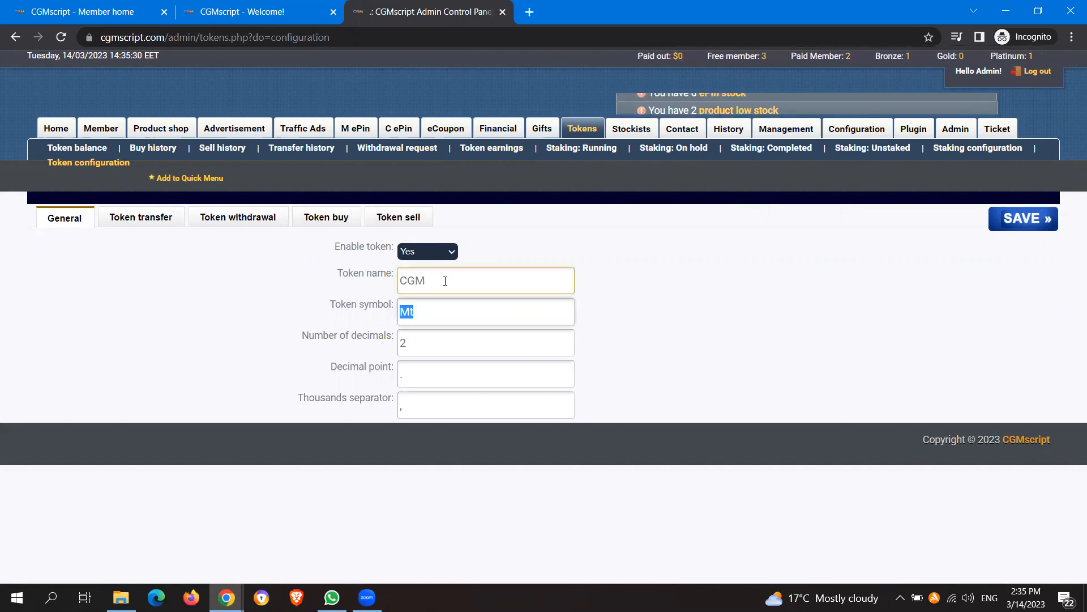
pyautogui.click(445, 281)
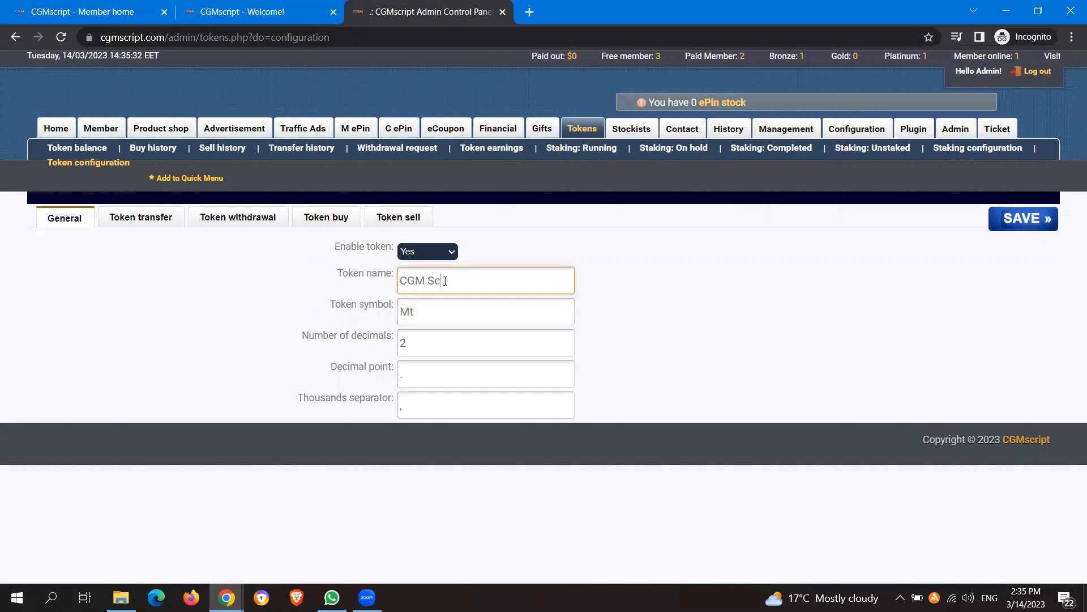
pyautogui.press('Tab')
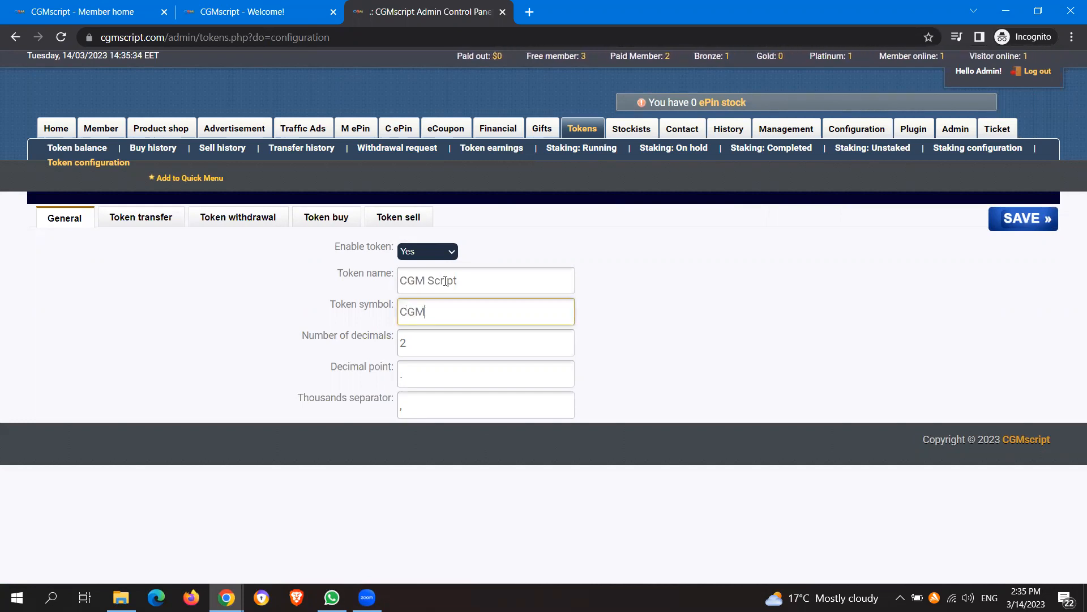
pyautogui.click(427, 345)
pyautogui.doubleClick(427, 346)
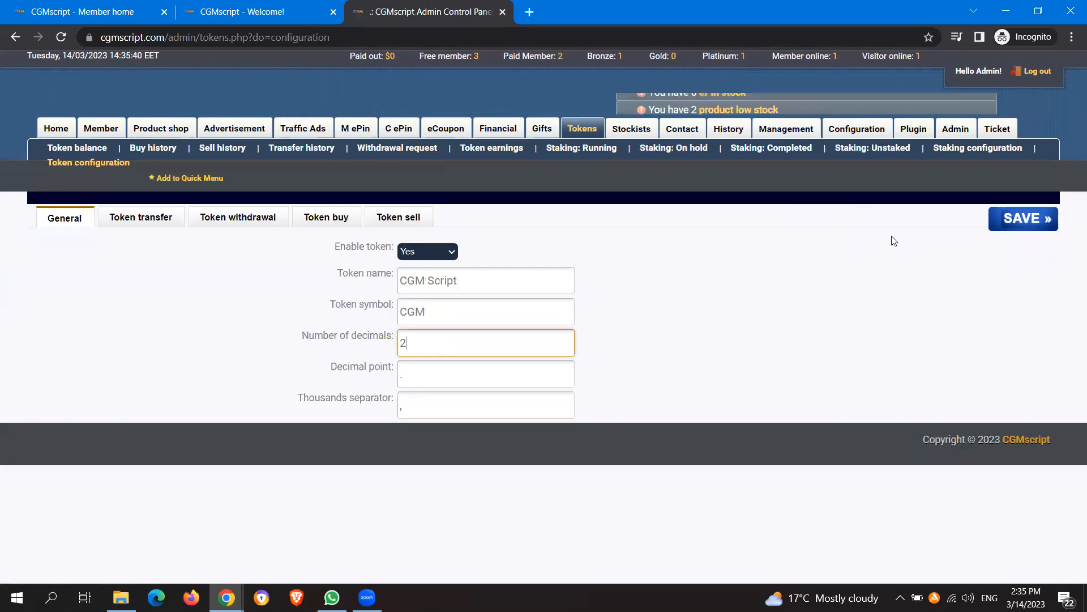
# Configure token transfers for all members with a minimum of 1000, a maximum of 10000 and a percentage transfer fee of 1
pyautogui.click(145, 220)
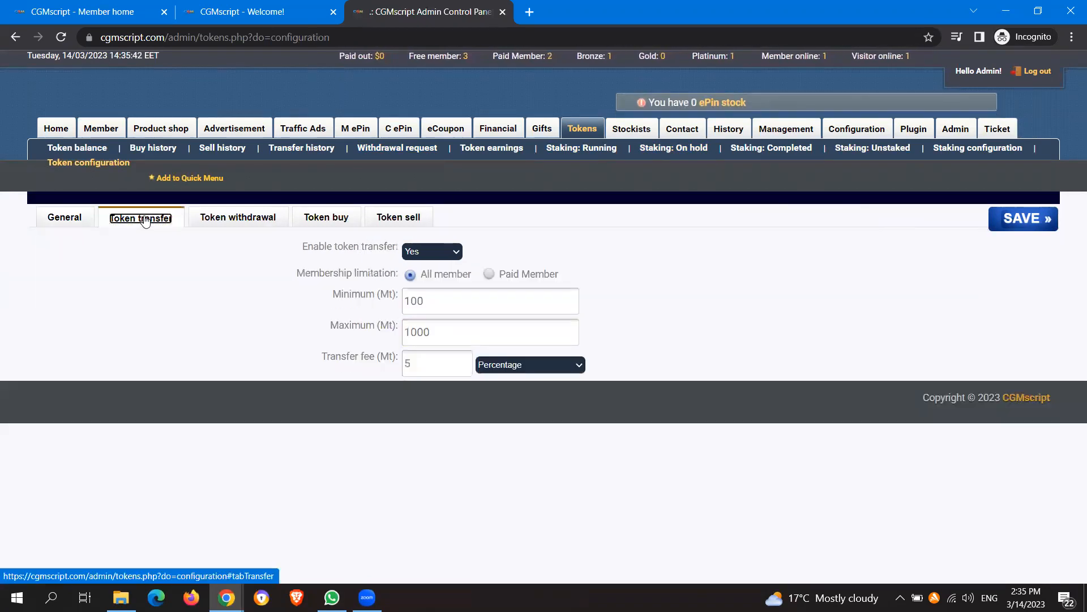
pyautogui.click(437, 253)
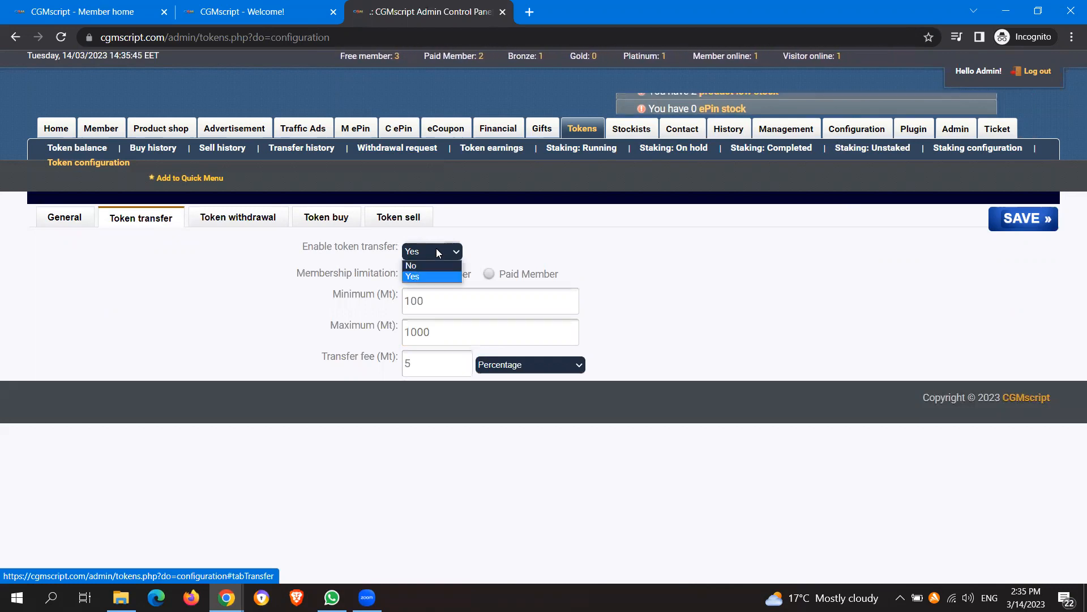
pyautogui.click(469, 255)
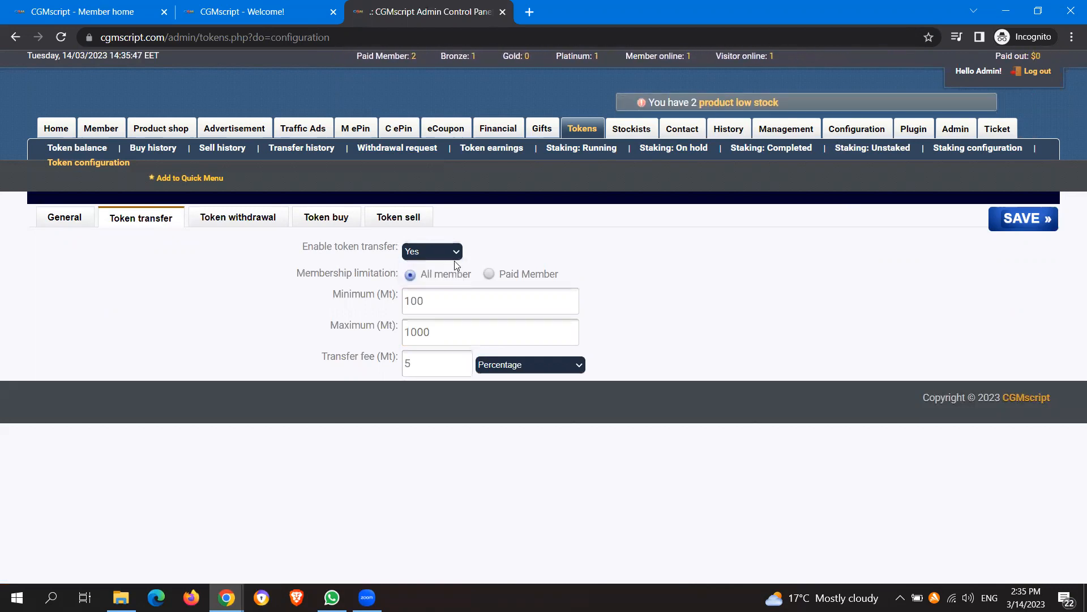
pyautogui.click(489, 274)
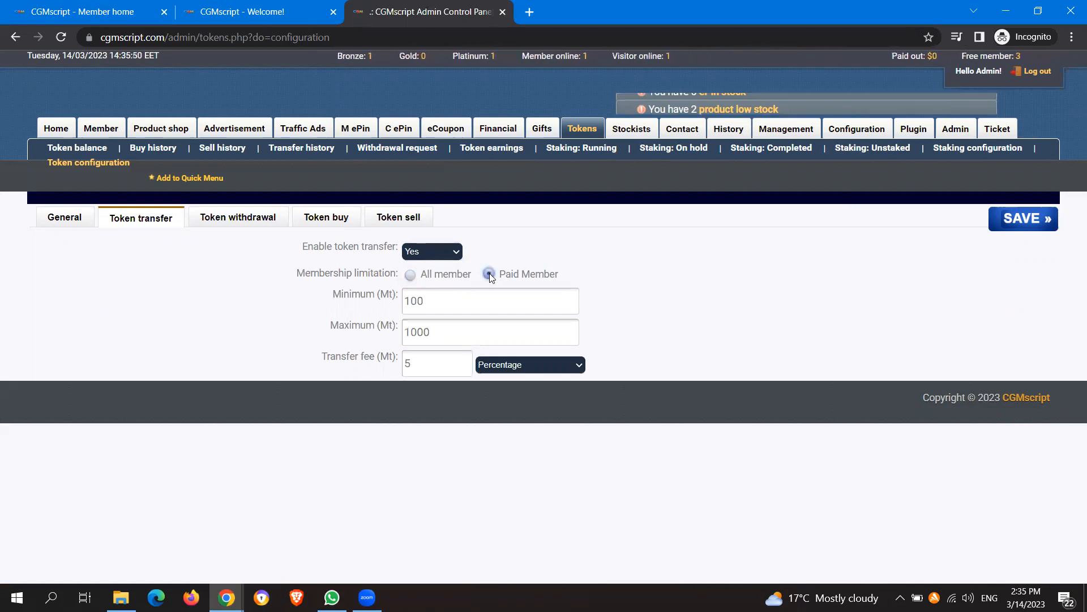
pyautogui.click(431, 304)
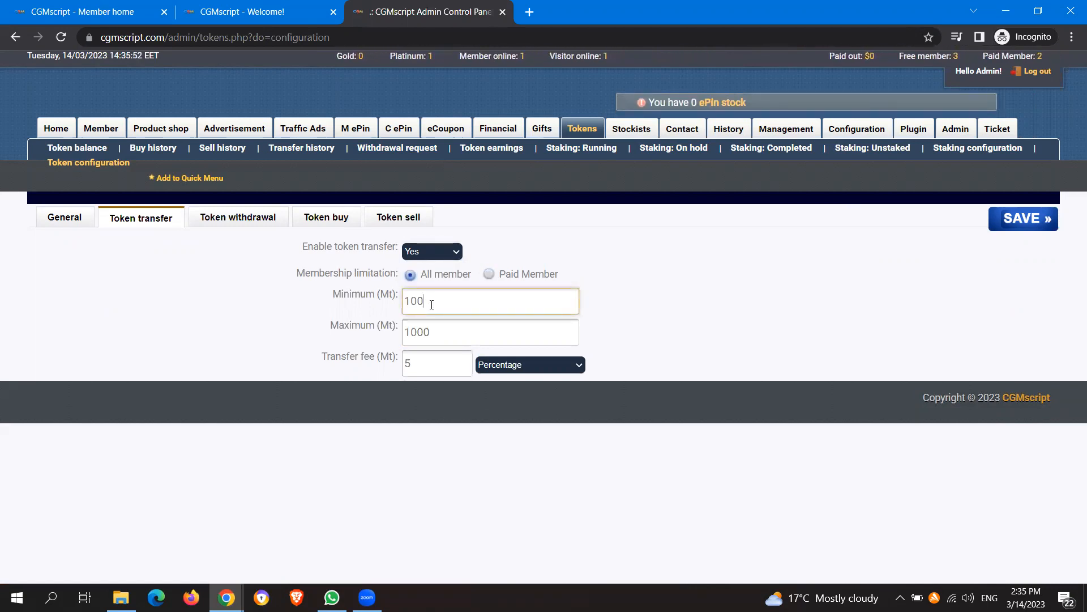
pyautogui.press('Tab')
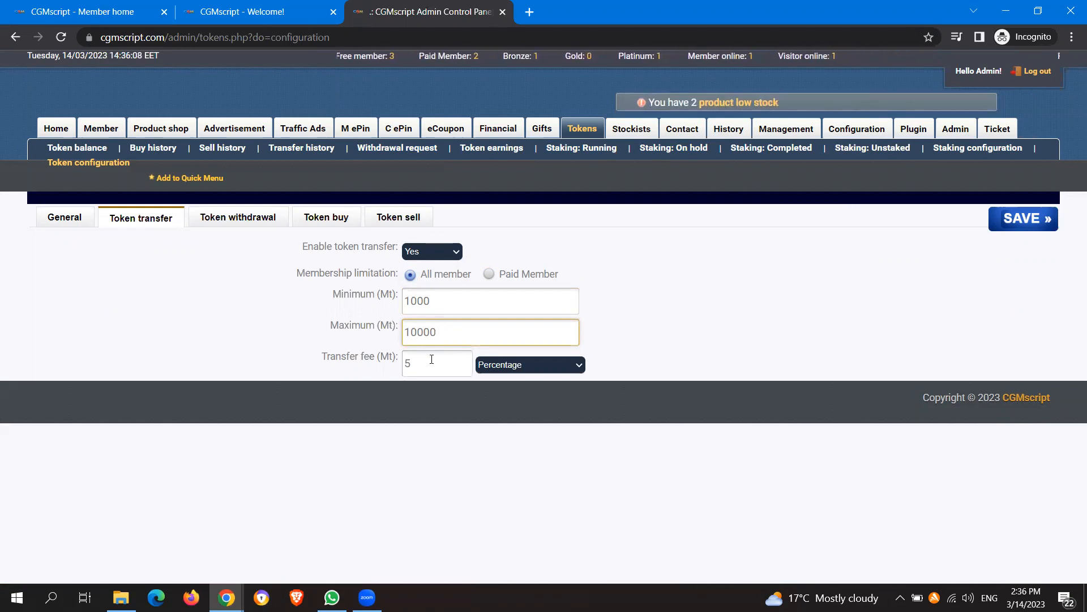
pyautogui.doubleClick(432, 359)
pyautogui.write('1')
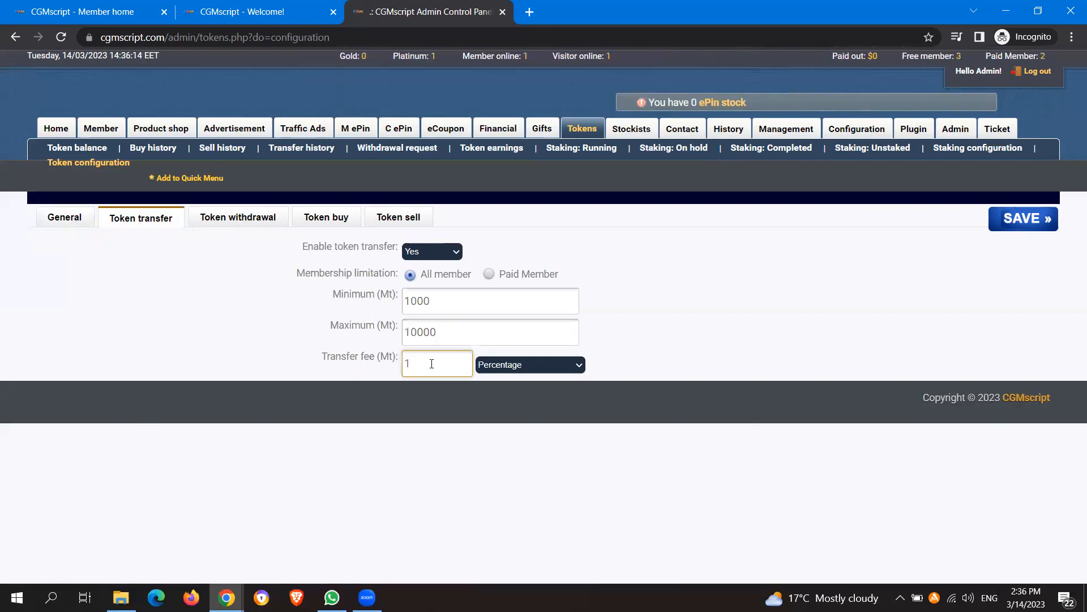
# Change the token transfer fee to a fixed amount of 5
pyautogui.press('BackSpace')
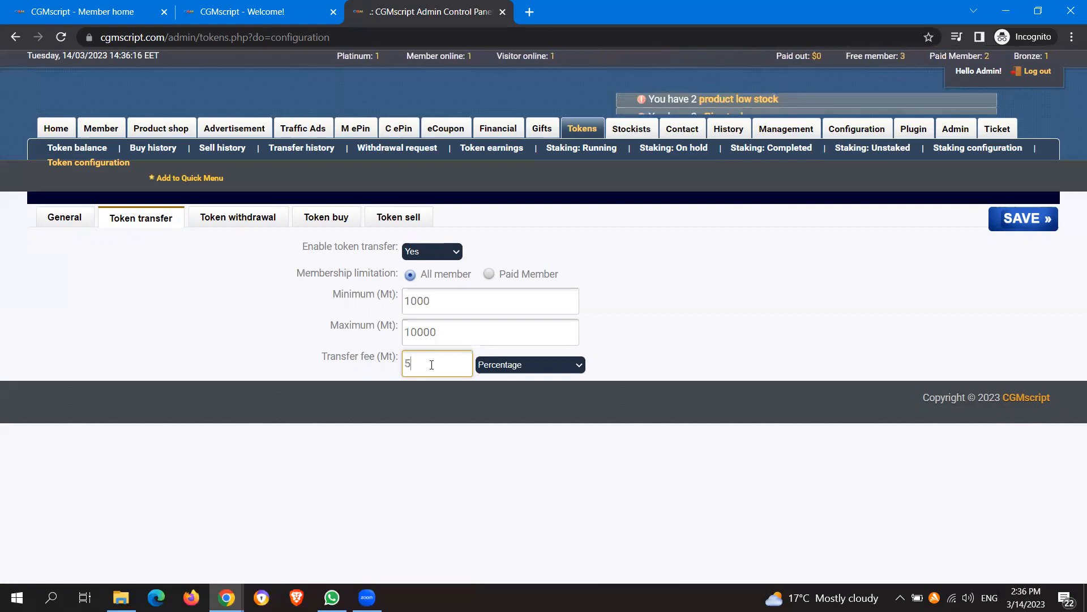
pyautogui.click(519, 389)
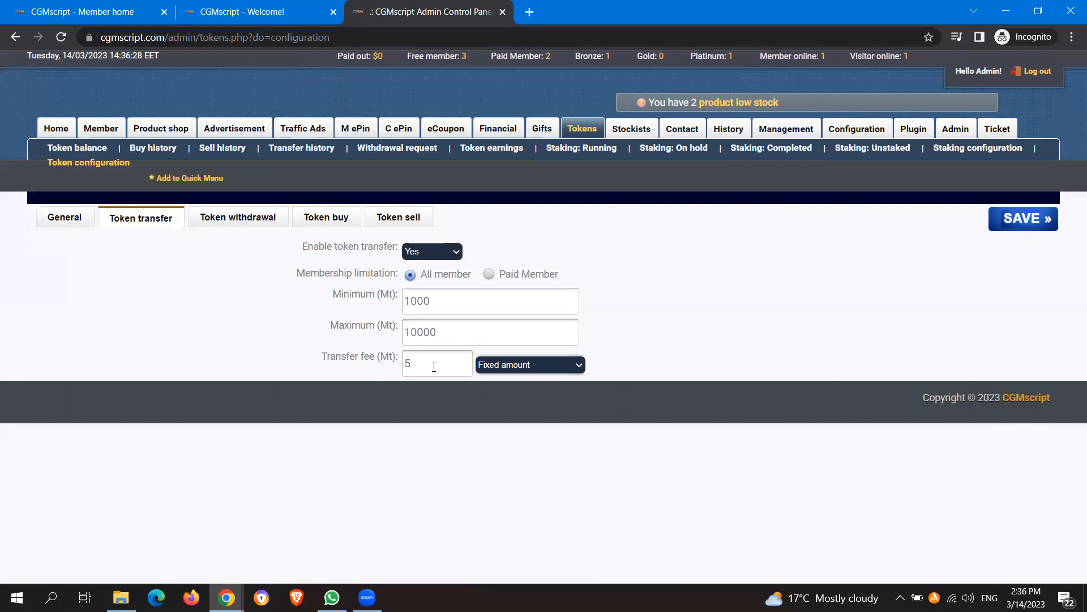
# In the token withdrawal settings, keep withdrawals enabled and set the minimum withdrawal to 10000 and the daily limit to 5000000
pyautogui.click(222, 220)
pyautogui.click(519, 251)
pyautogui.click(531, 264)
pyautogui.click(532, 253)
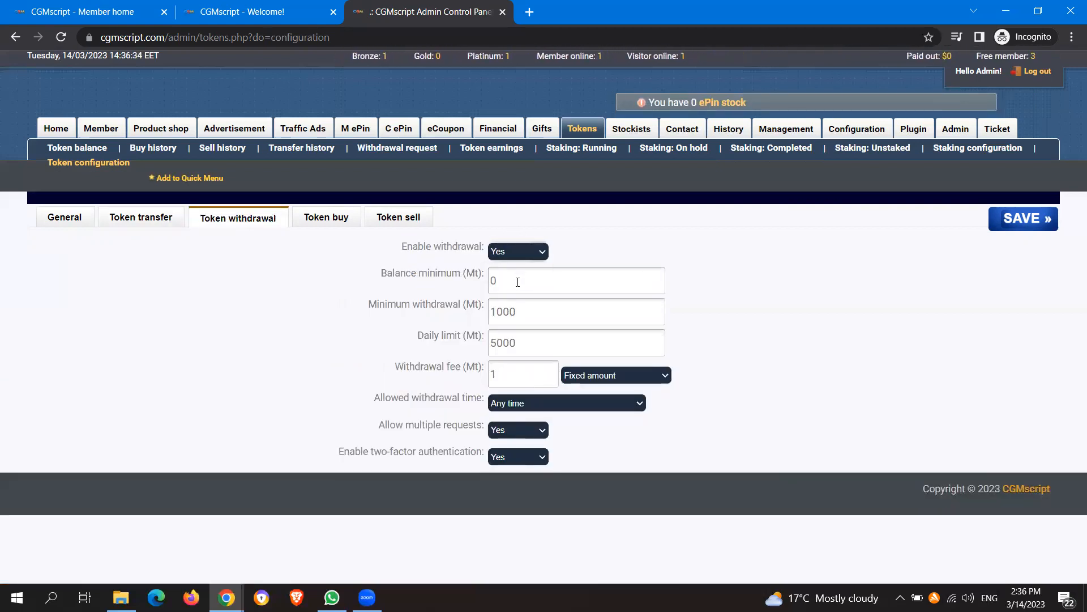
pyautogui.click(518, 310)
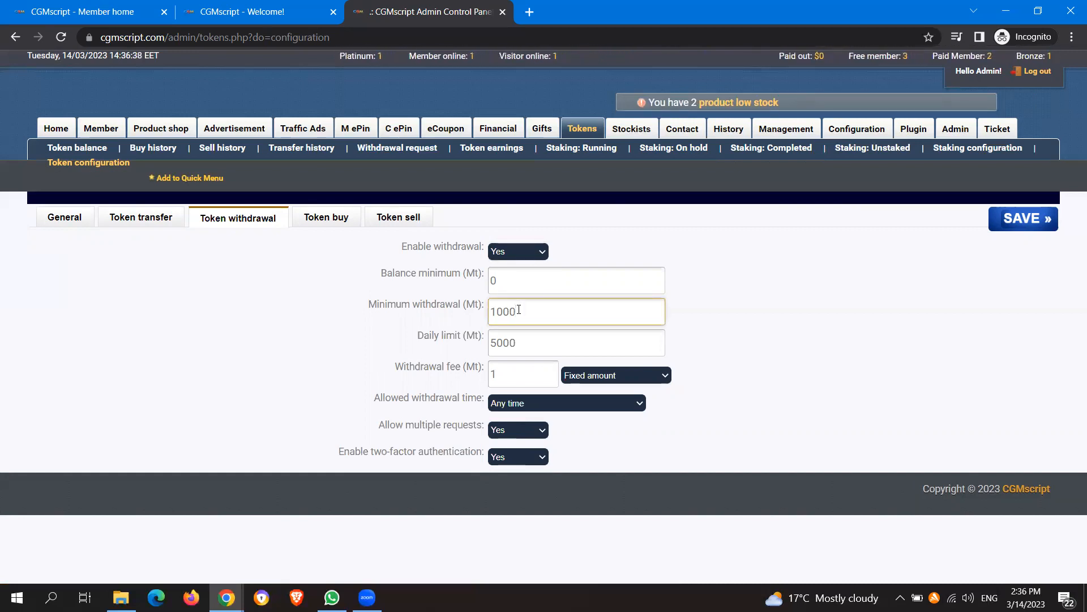
pyautogui.click(552, 344)
pyautogui.write('000')
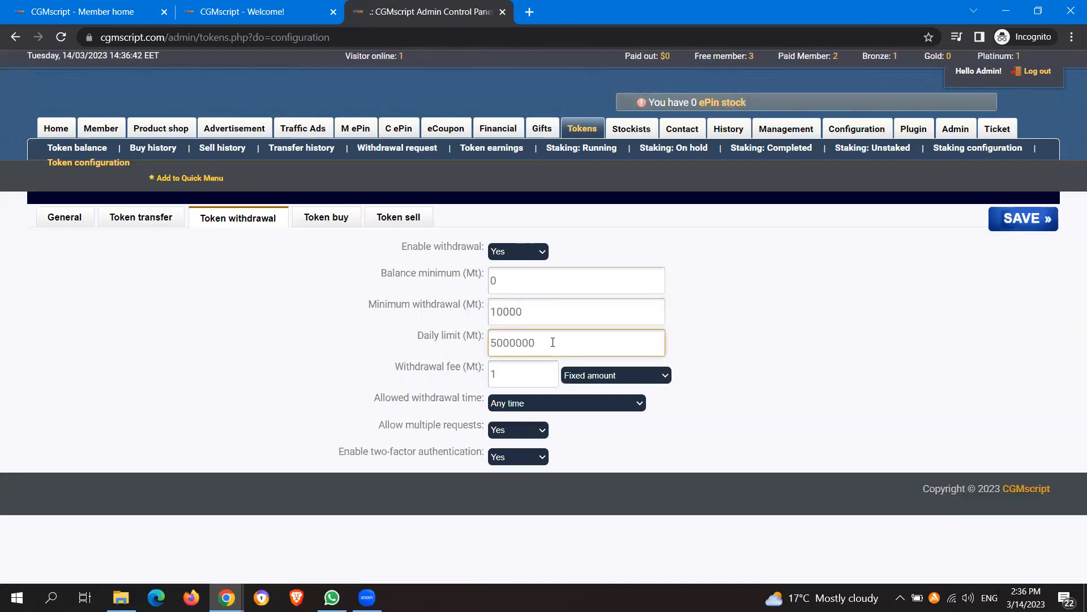
# Set the token withdrawal fee to 5 and charge it as a percentage
pyautogui.click(592, 376)
pyautogui.click(593, 391)
pyautogui.doubleClick(519, 377)
pyautogui.write('5')
pyautogui.click(363, 381)
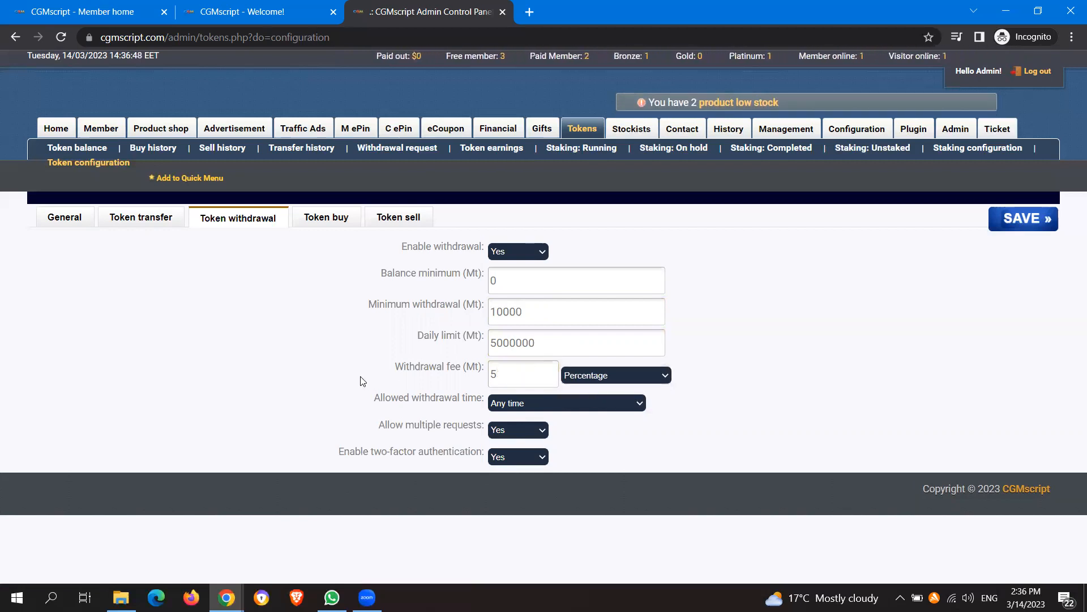
# Keep the allowed withdrawal time at Any time, and disable multiple requests and two-factor authentication for token withdrawals
pyautogui.click(516, 403)
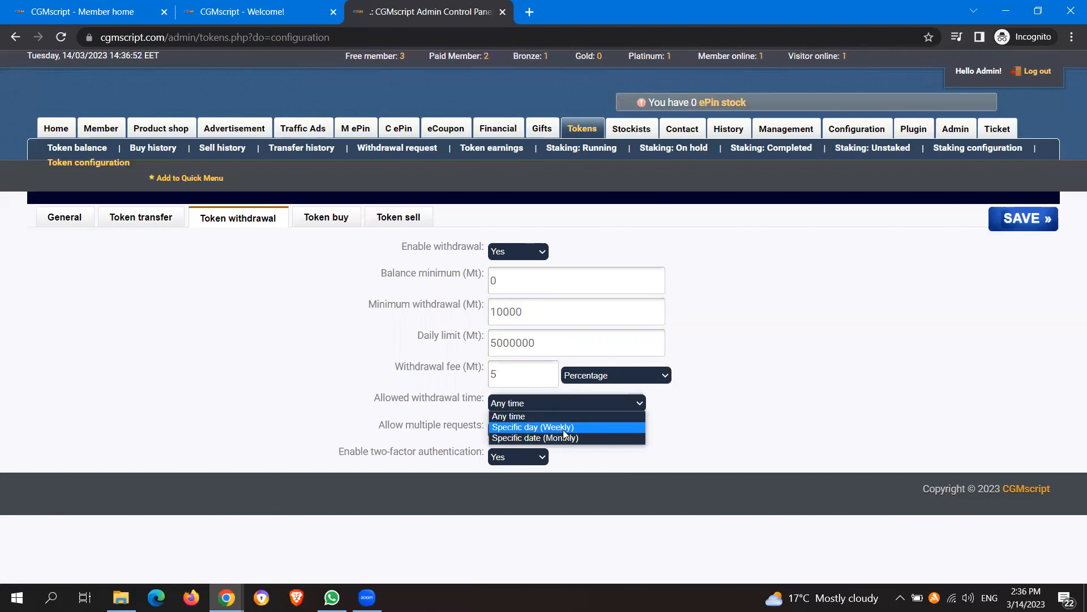
pyautogui.click(751, 420)
pyautogui.click(534, 435)
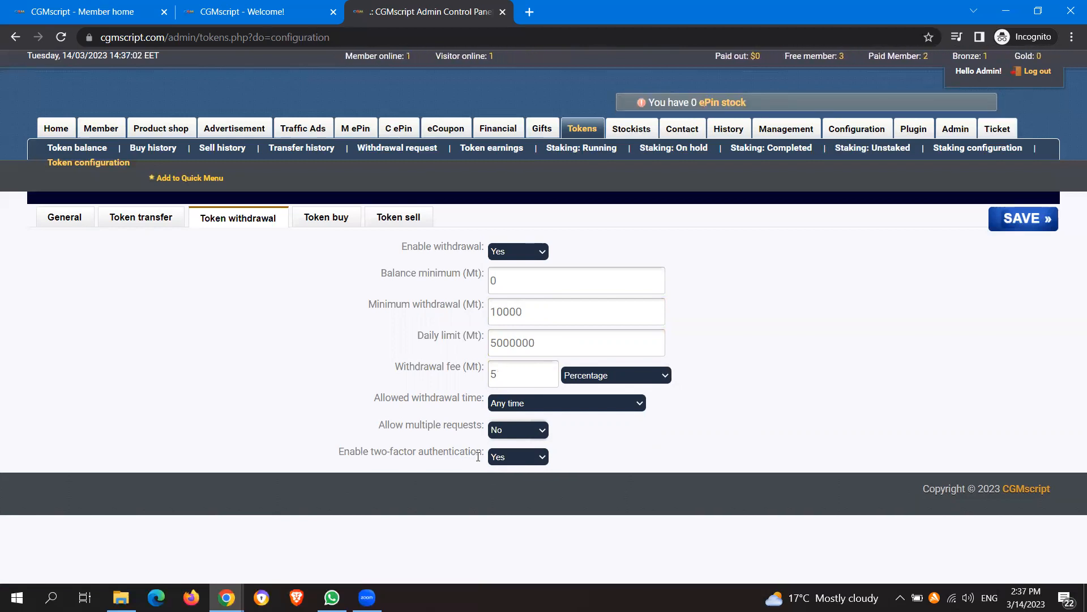
pyautogui.click(505, 457)
pyautogui.click(504, 471)
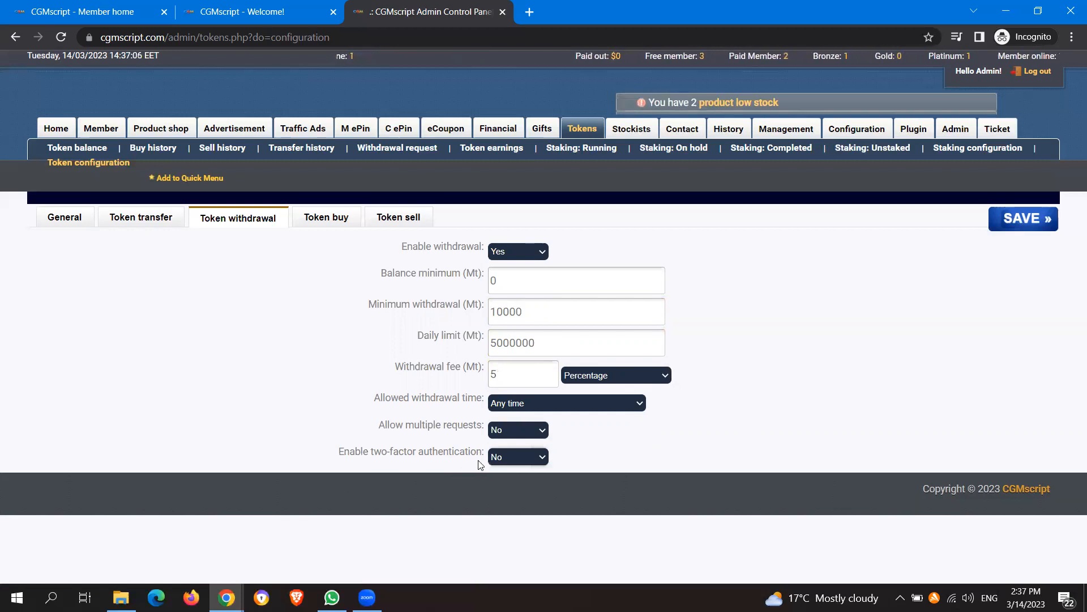
# In the token buy settings, set the minimum to 1000, the maximum to 100000 and the token rate to $0.001
pyautogui.click(322, 219)
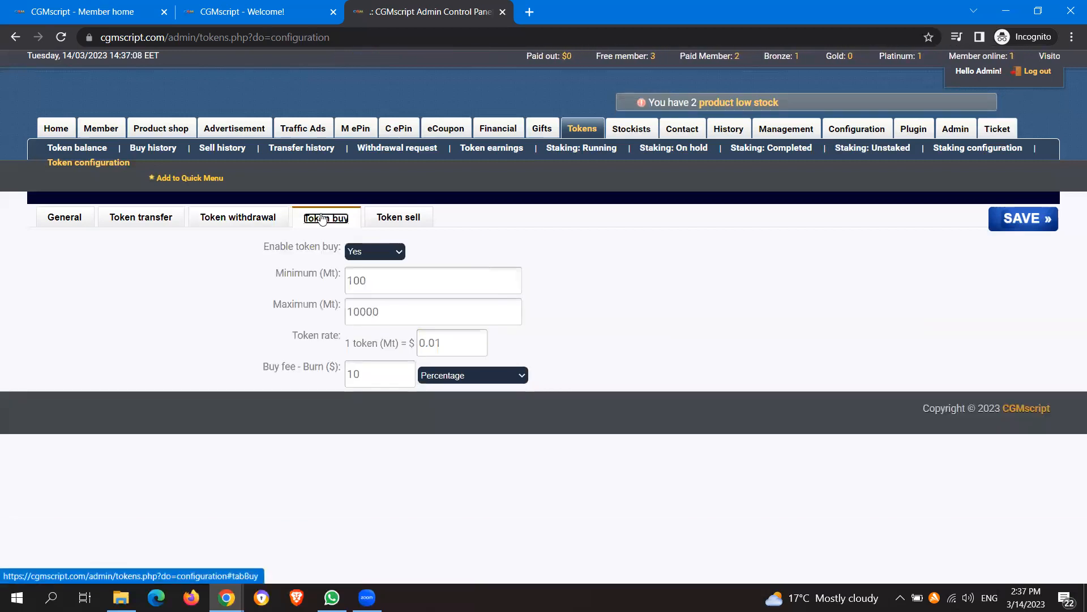
pyautogui.click(378, 284)
pyautogui.write('0')
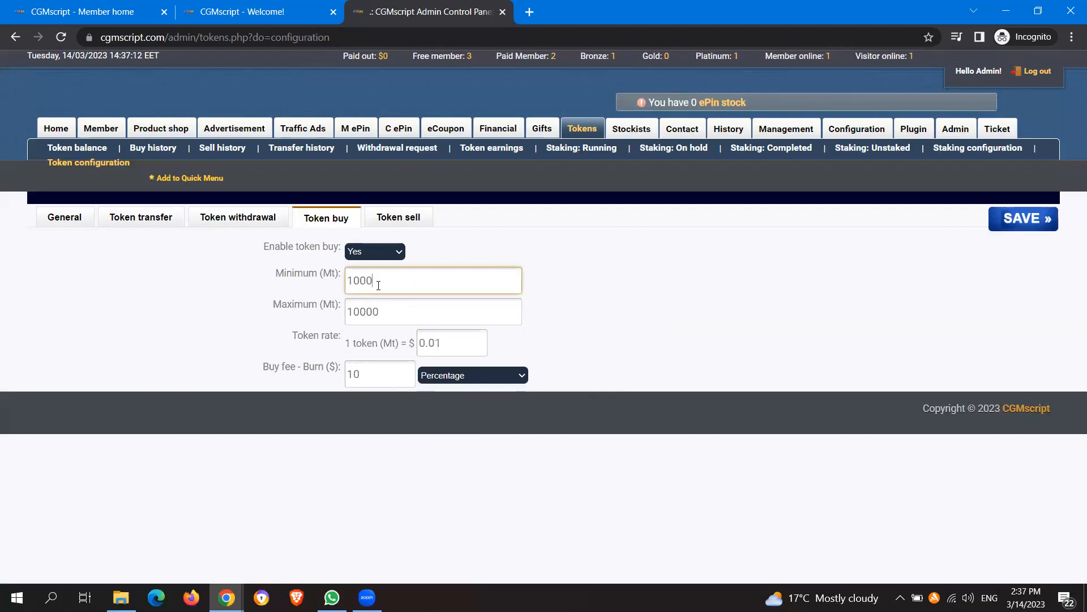
pyautogui.click(397, 307)
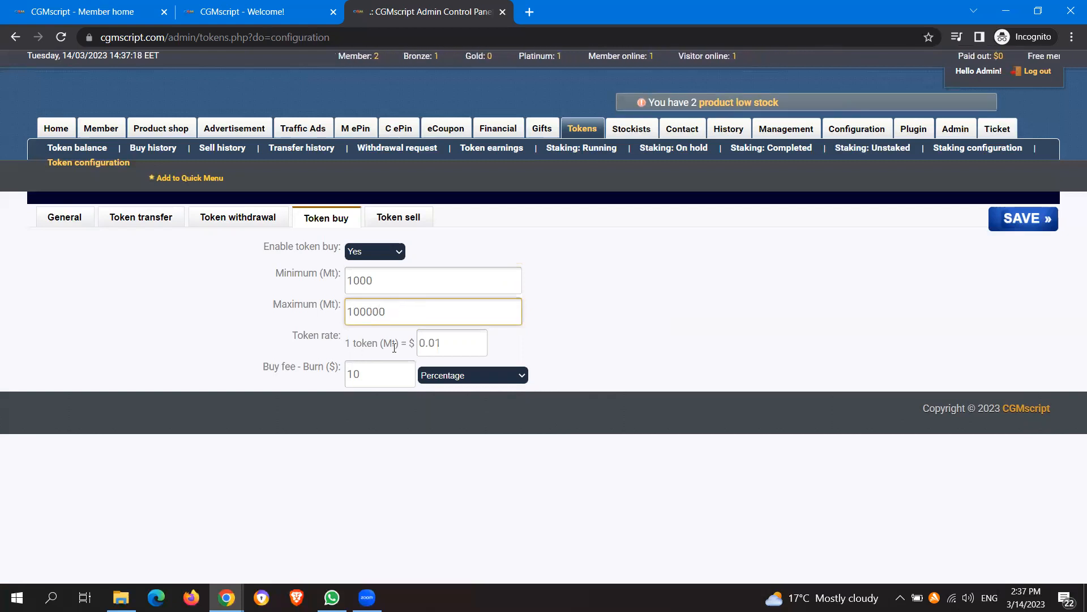
pyautogui.click(452, 347)
pyautogui.press('Delete')
pyautogui.write('5')
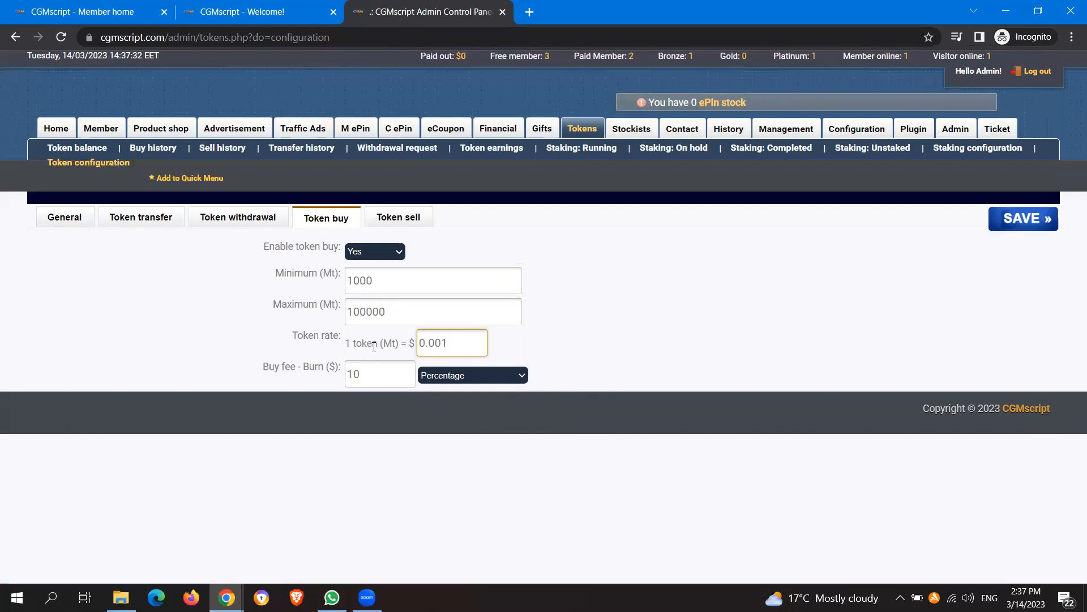
pyautogui.doubleClick(456, 341)
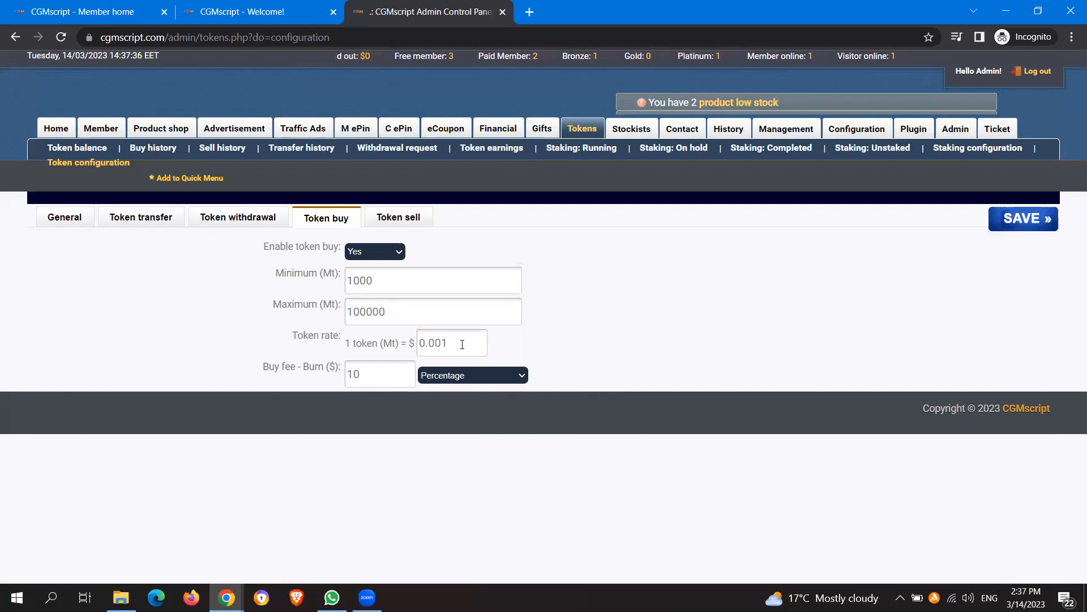
# Set the token buy burn fee to 0, charged as a percentage
pyautogui.doubleClick(386, 380)
pyautogui.write('1')
pyautogui.click(484, 373)
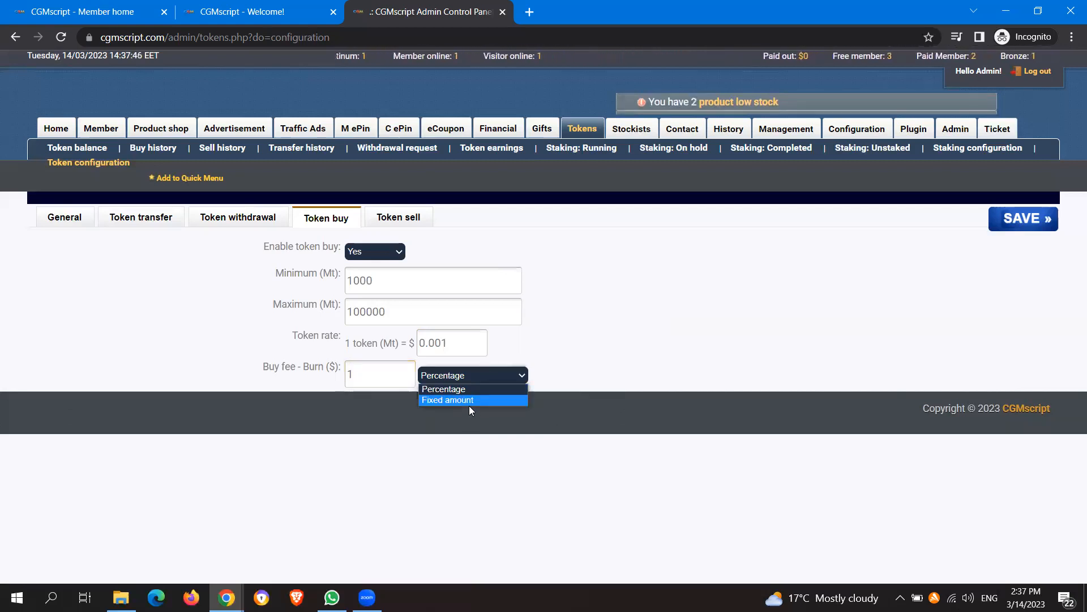
pyautogui.click(465, 400)
pyautogui.click(472, 375)
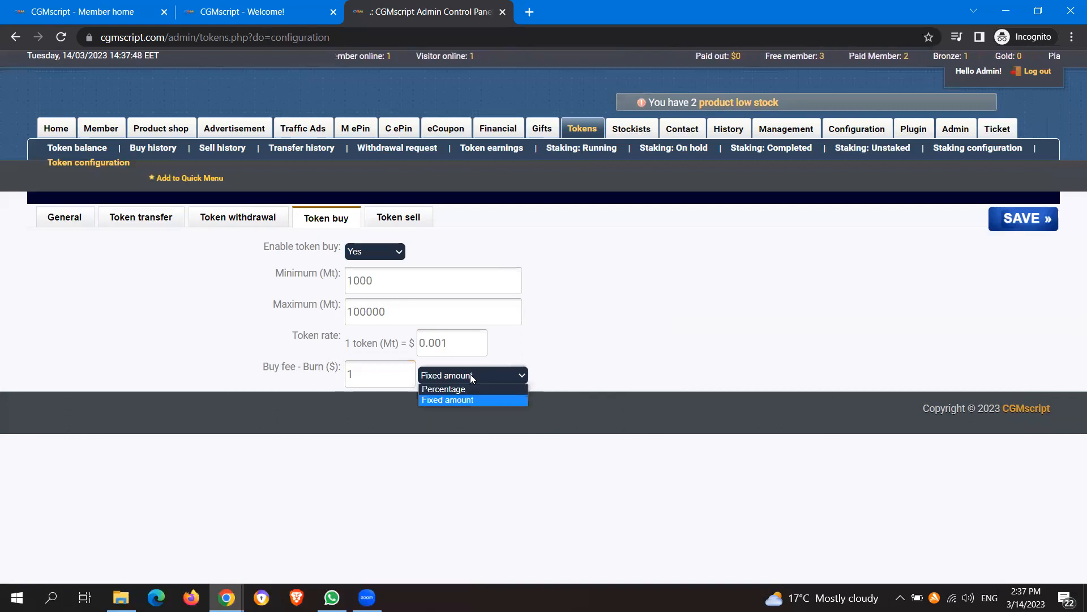
pyautogui.click(468, 389)
pyautogui.doubleClick(382, 378)
pyautogui.write('0')
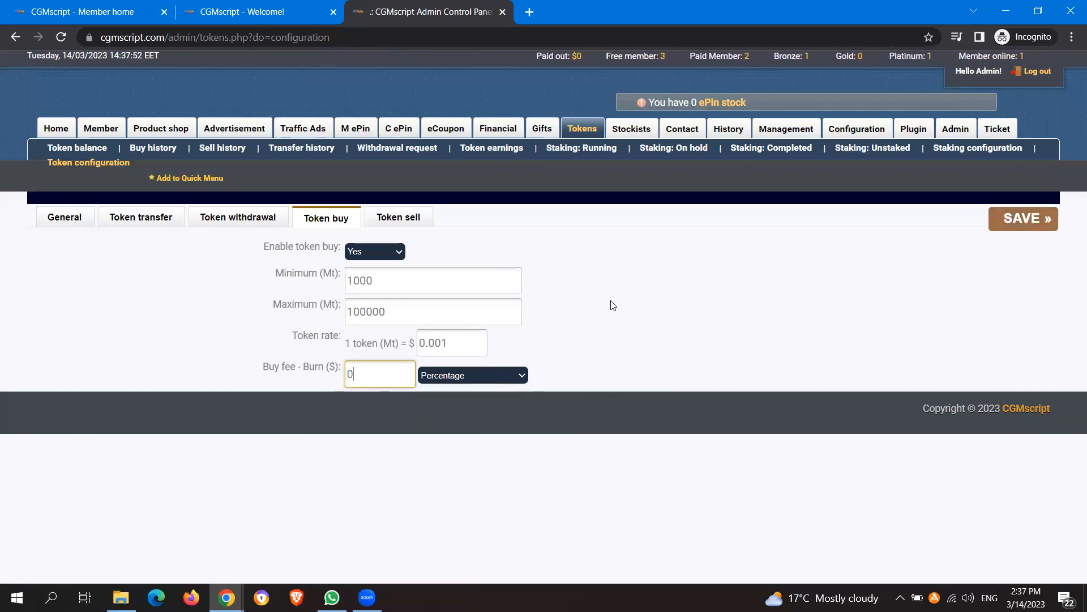
# In the token sell settings, set the minimum to 1000 and the maximum to 100000
pyautogui.click(409, 223)
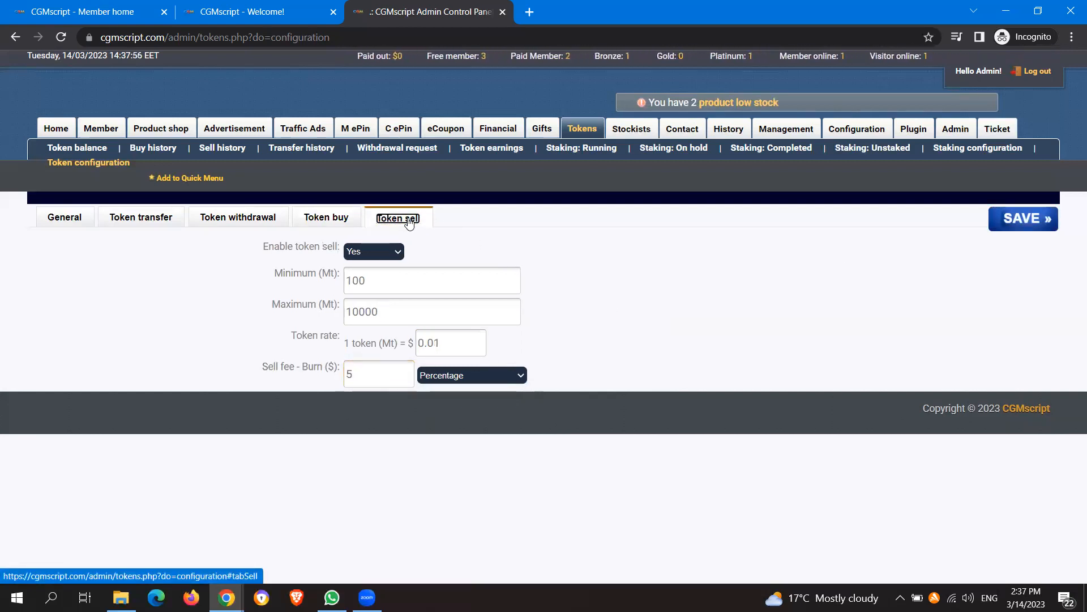
pyautogui.click(395, 281)
pyautogui.click(400, 304)
pyautogui.write('0')
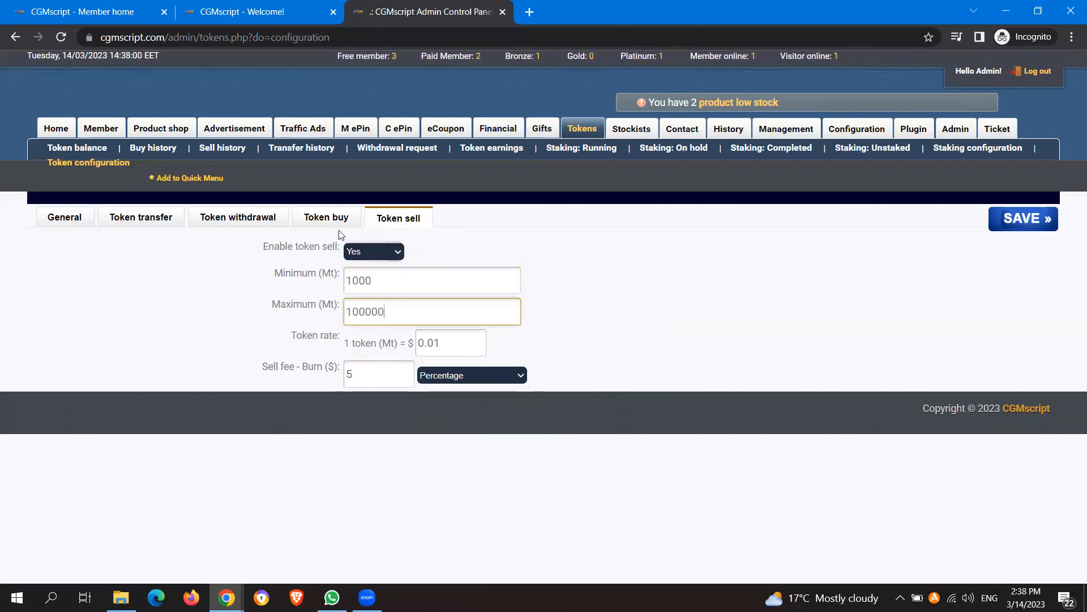
# Set the token sell rate to $0.001 to match the rate in the token buy settings
pyautogui.click(327, 221)
pyautogui.doubleClick(452, 341)
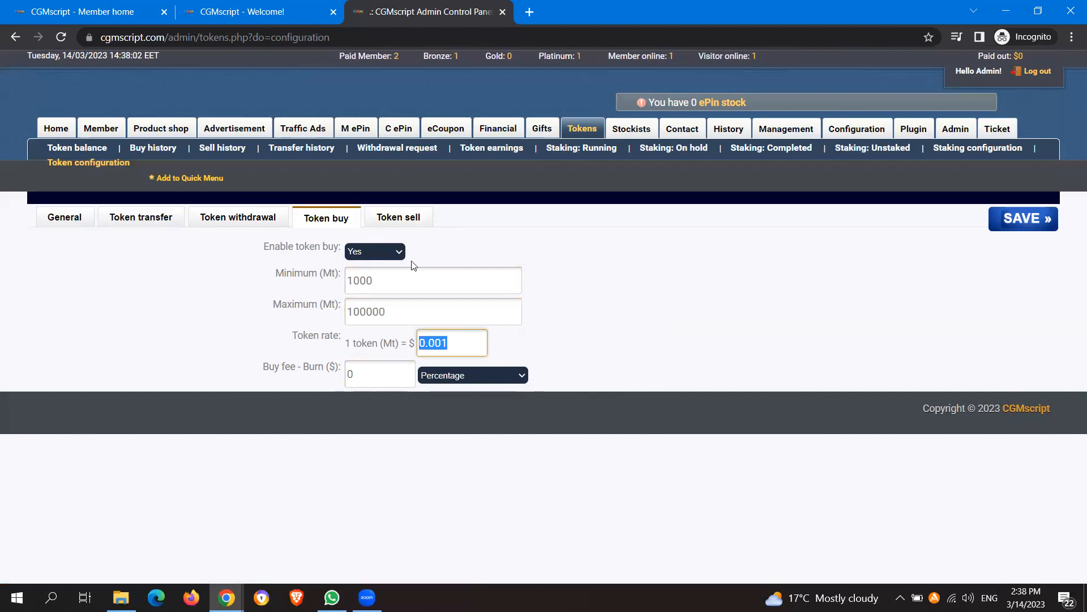
pyautogui.click(398, 217)
pyautogui.doubleClick(446, 342)
pyautogui.write('0.001')
pyautogui.click(601, 351)
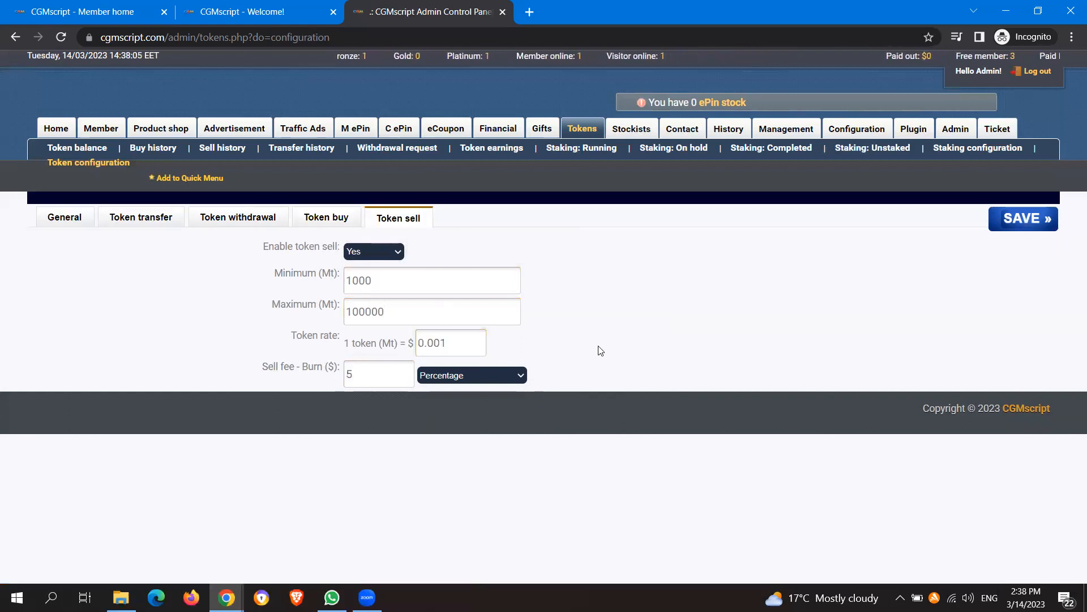
# Set the token sell burn fee to 10, charged as a fixed amount
pyautogui.doubleClick(355, 378)
pyautogui.write('2')
pyautogui.press('BackSpace')
pyautogui.write('10')
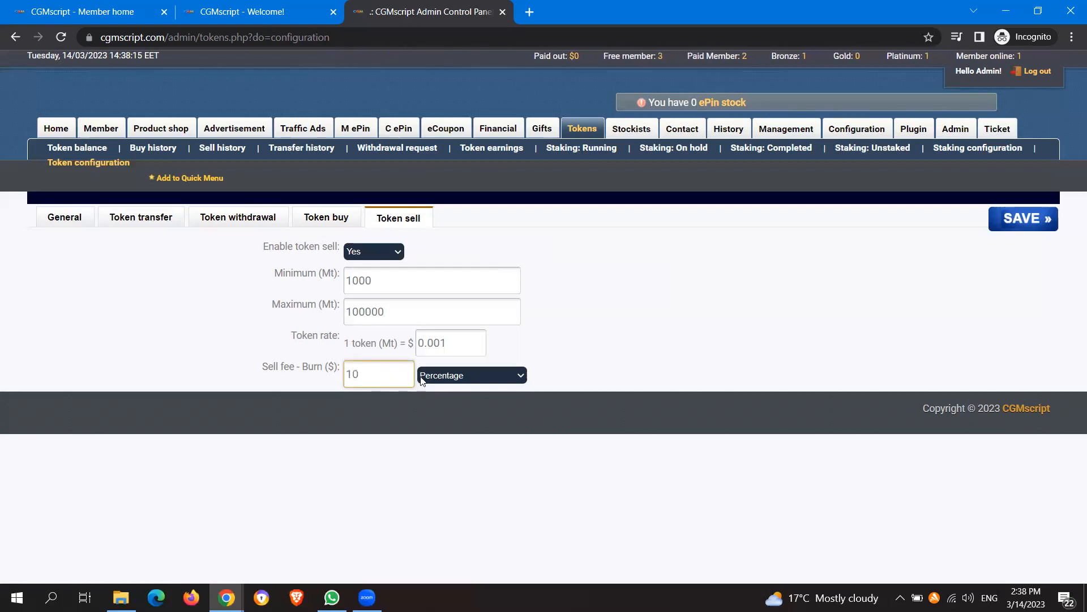
pyautogui.click(422, 377)
pyautogui.click(432, 390)
pyautogui.click(431, 375)
pyautogui.click(435, 400)
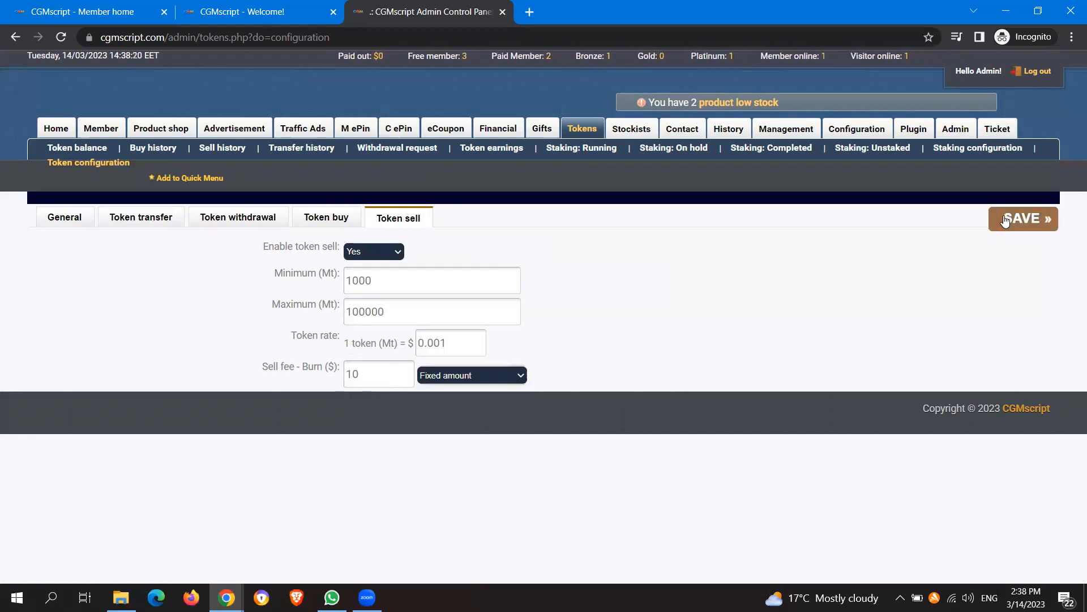
# Open the staking configuration and review the amounts and interest rates of the Staking 1 and Staking 2 plans
pyautogui.click(977, 158)
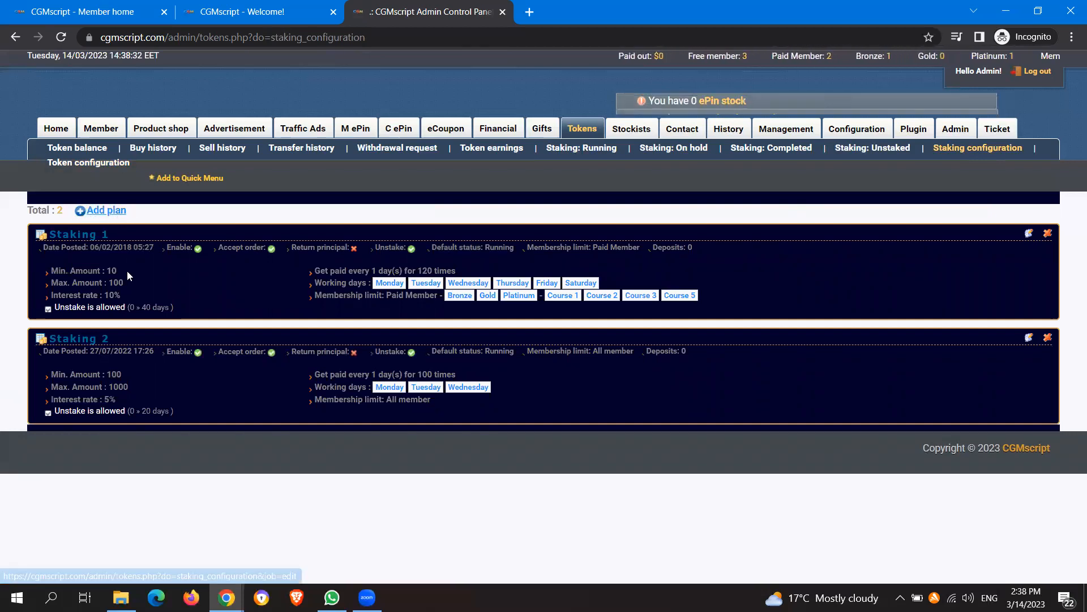
pyautogui.moveTo(127, 271); pyautogui.dragTo(73, 295)
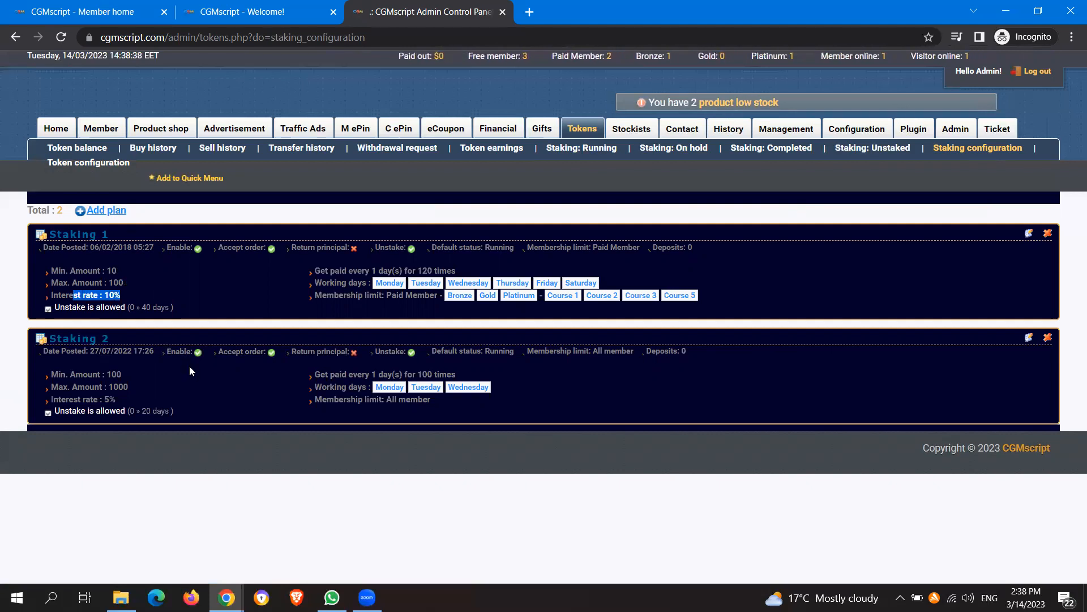
pyautogui.moveTo(134, 368); pyautogui.dragTo(68, 373)
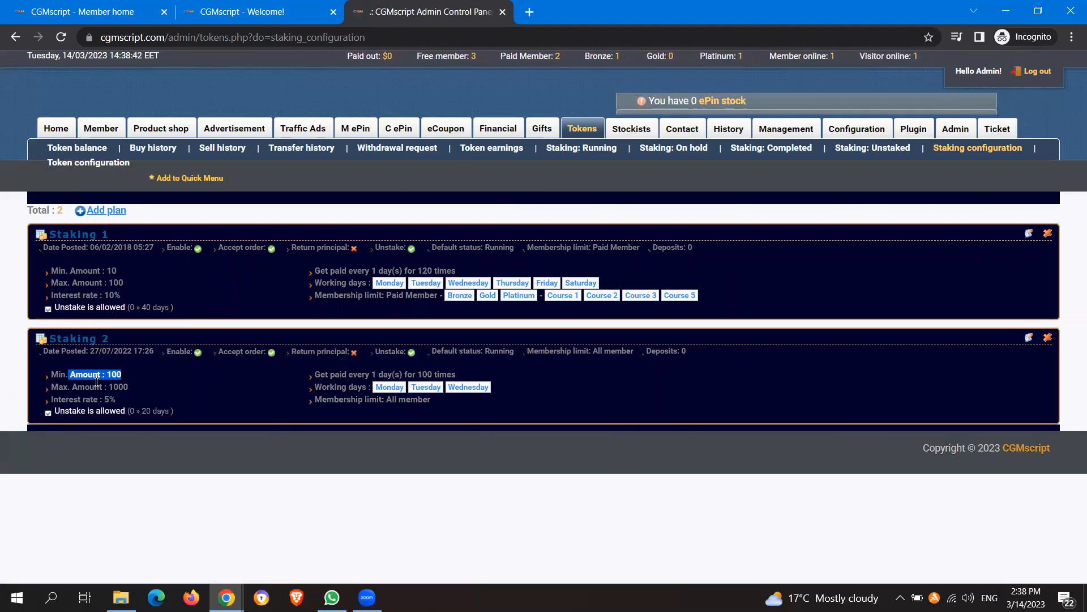
pyautogui.moveTo(139, 385); pyautogui.dragTo(72, 387)
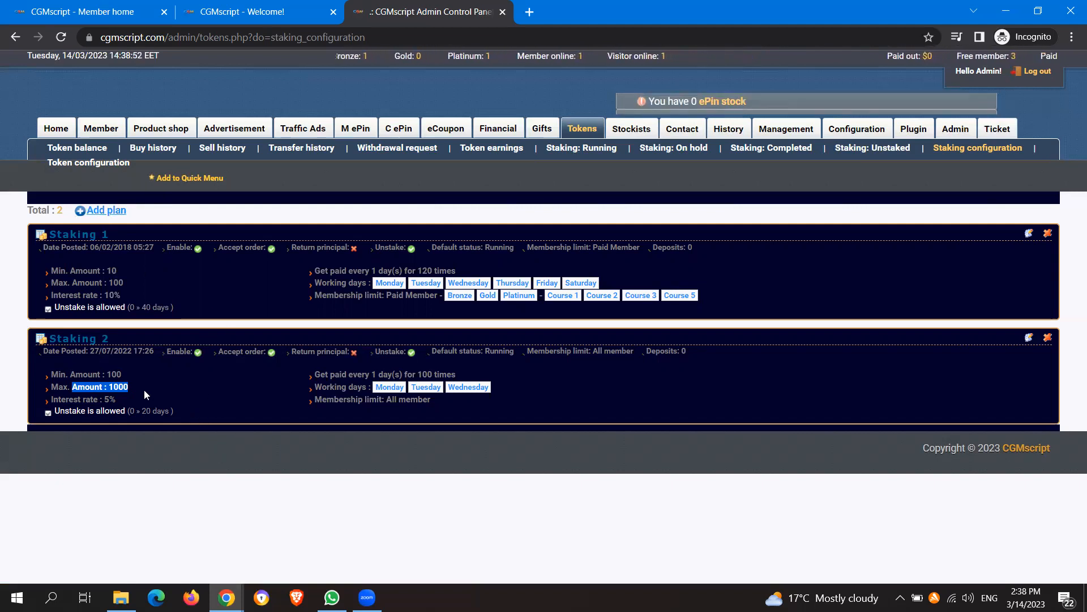
pyautogui.click(186, 482)
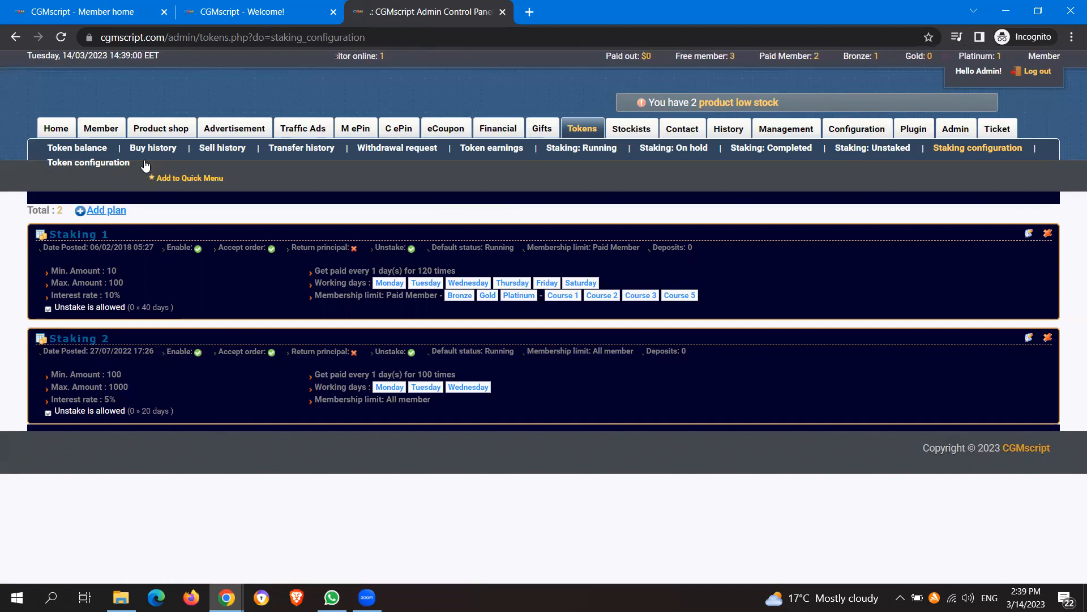
# Start a new staking plan and set its membership limitation to All member
pyautogui.click(110, 211)
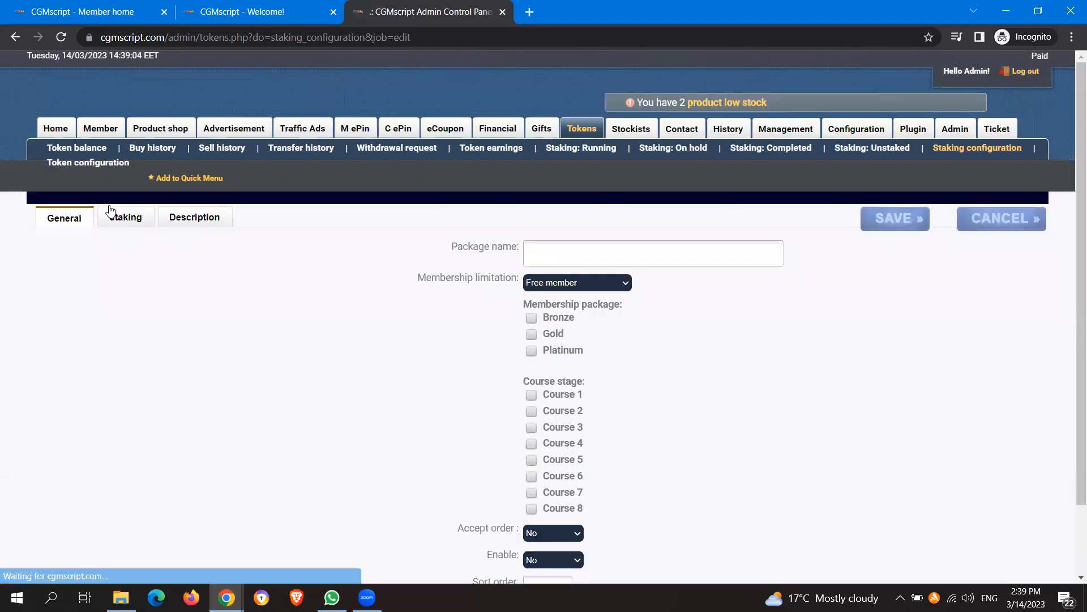
pyautogui.click(584, 281)
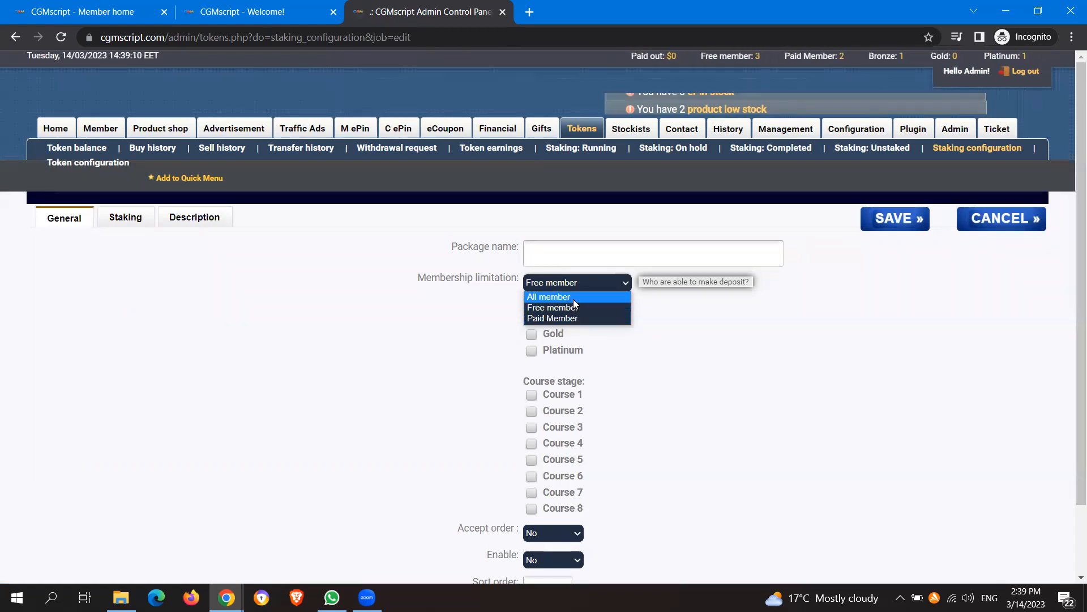
pyautogui.click(574, 299)
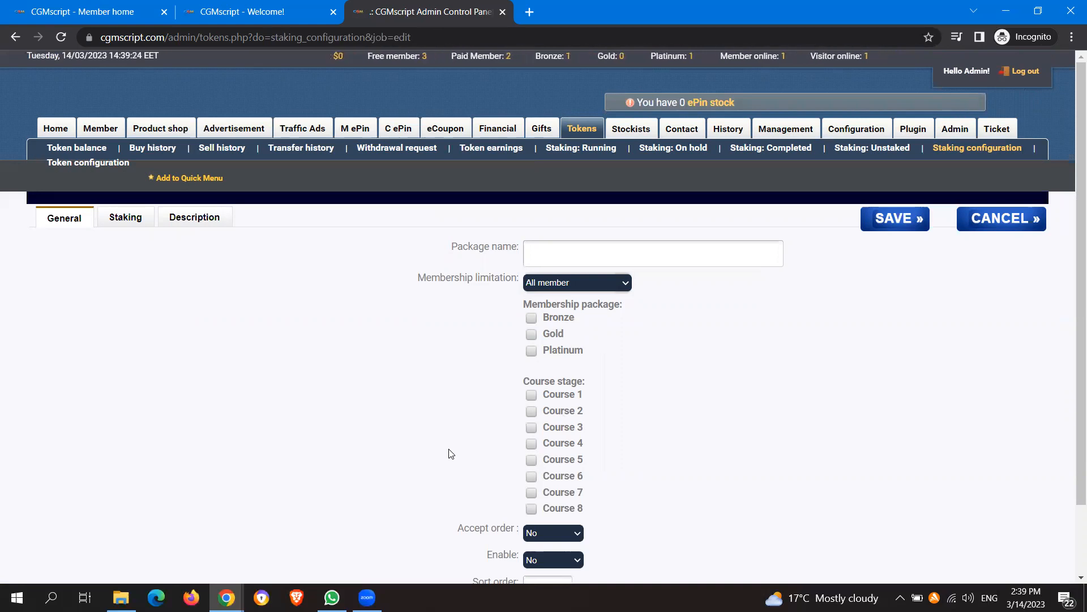
# Select the Platinum membership package and course stages Course 5 through Course 8 for the new staking plan
pyautogui.click(532, 350)
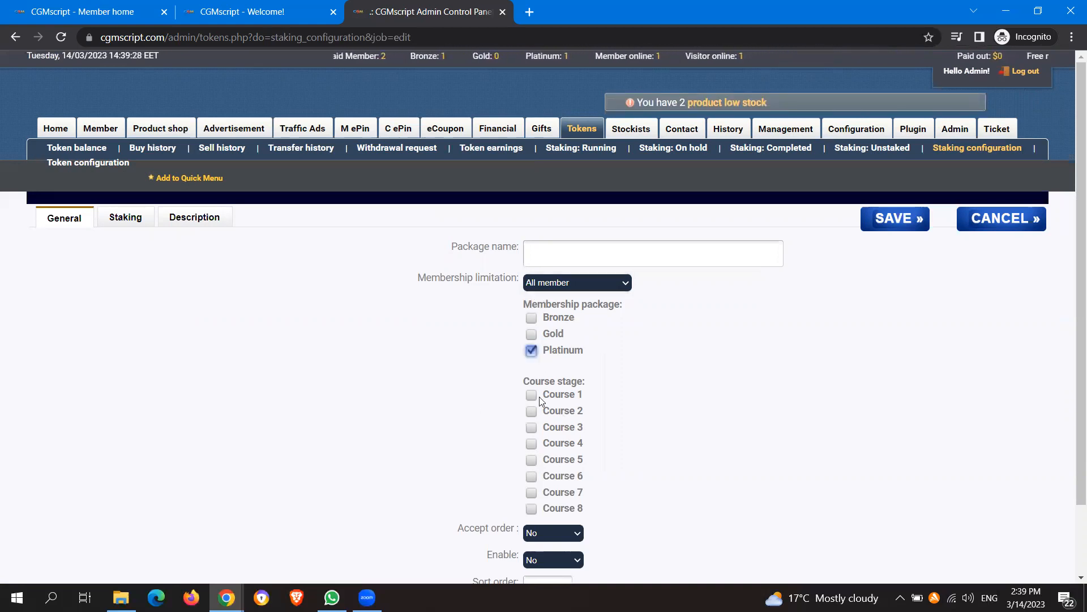
pyautogui.click(530, 461)
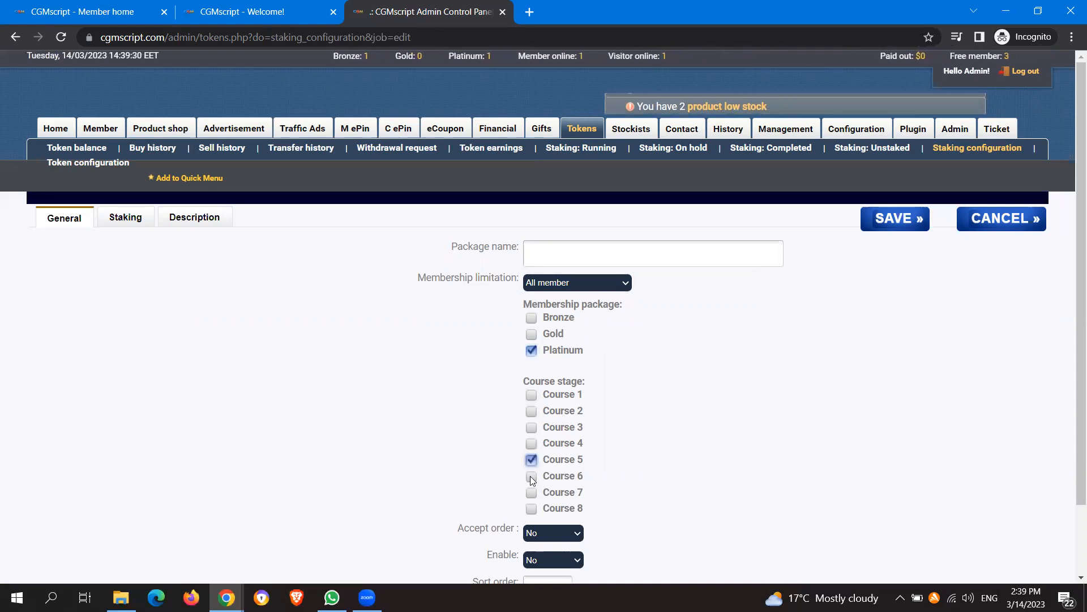
pyautogui.click(531, 475)
pyautogui.click(531, 492)
pyautogui.click(531, 508)
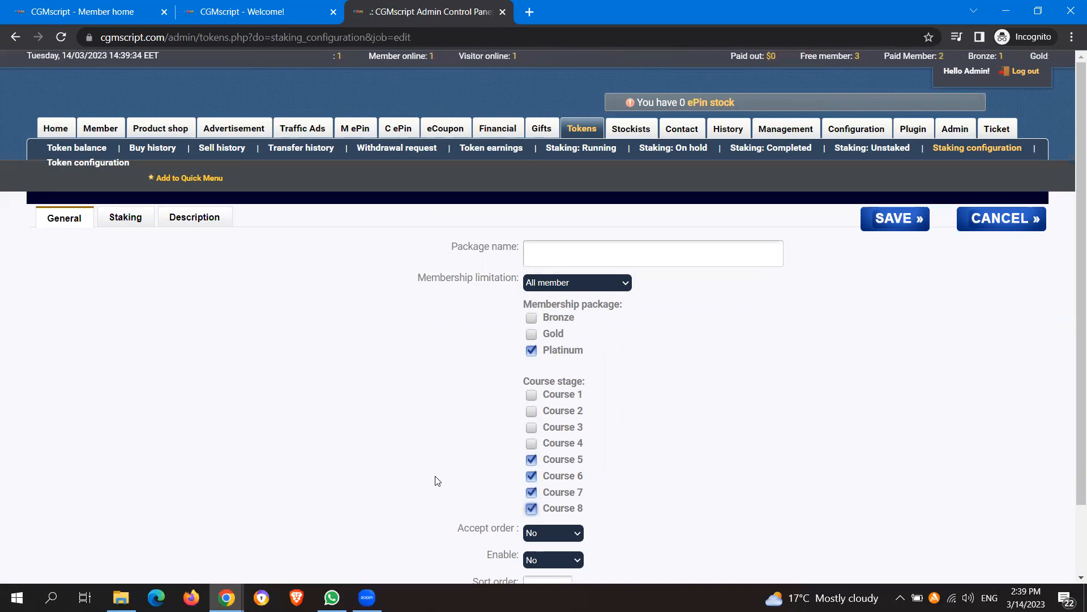
pyautogui.scroll(-3, 437, 481)
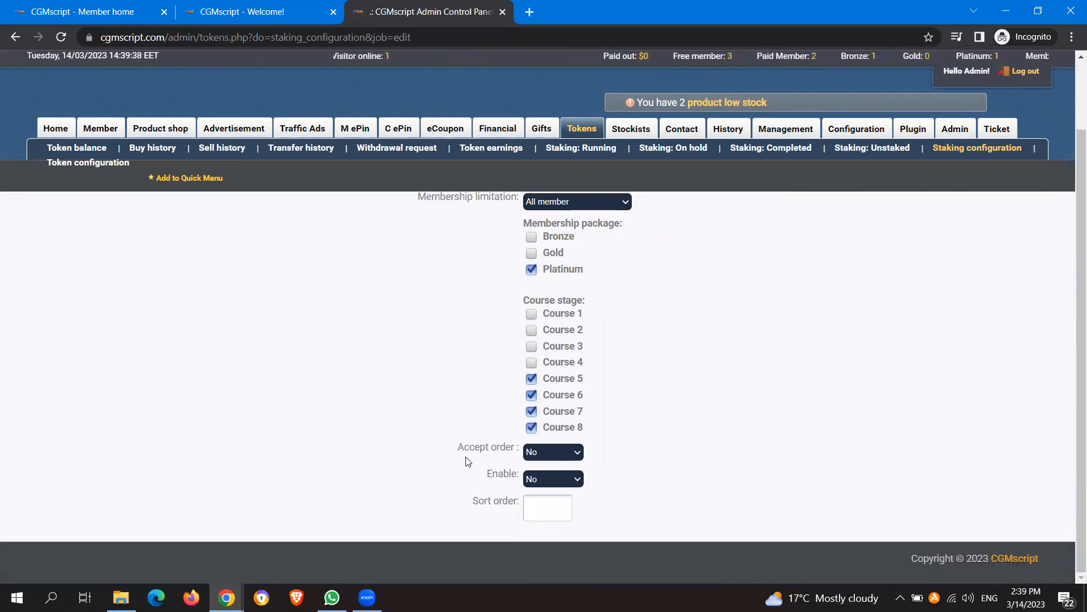
# Name the new staking package 20% APR
pyautogui.scroll(3, 468, 461)
pyautogui.scroll(-1, 468, 461)
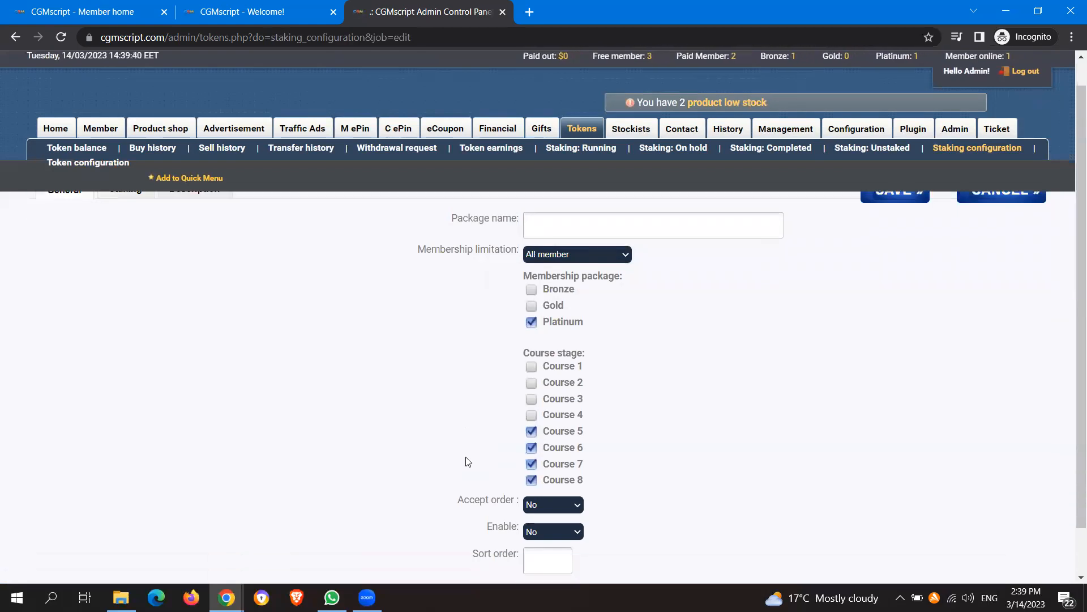
pyautogui.click(578, 231)
pyautogui.write('20% APR')
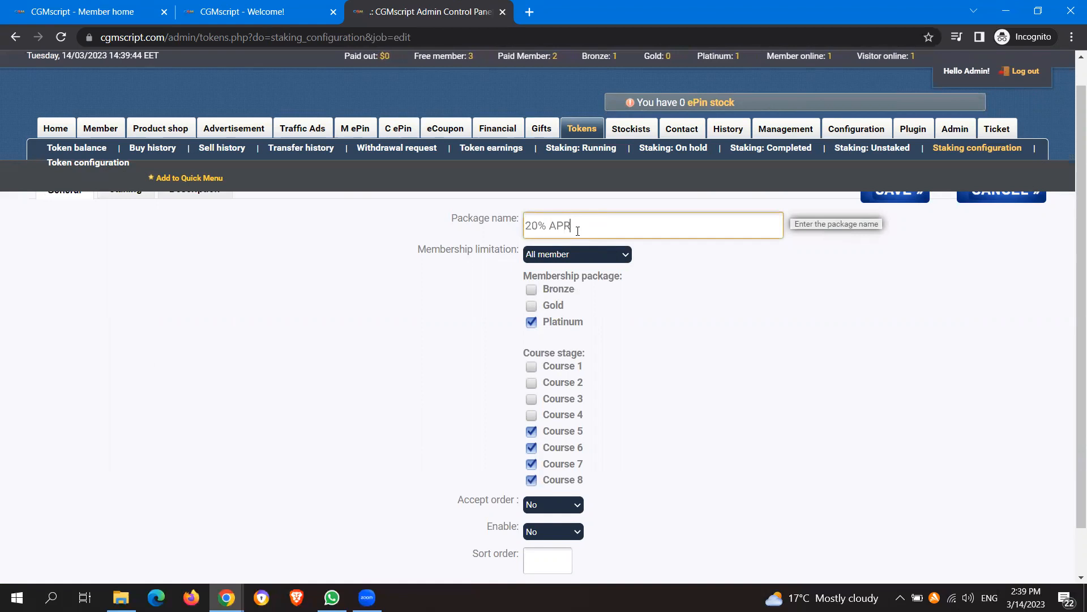
pyautogui.click(368, 337)
# Set the new staking plan to accept orders and be enabled, and give it sort order 5
pyautogui.scroll(-1, 368, 337)
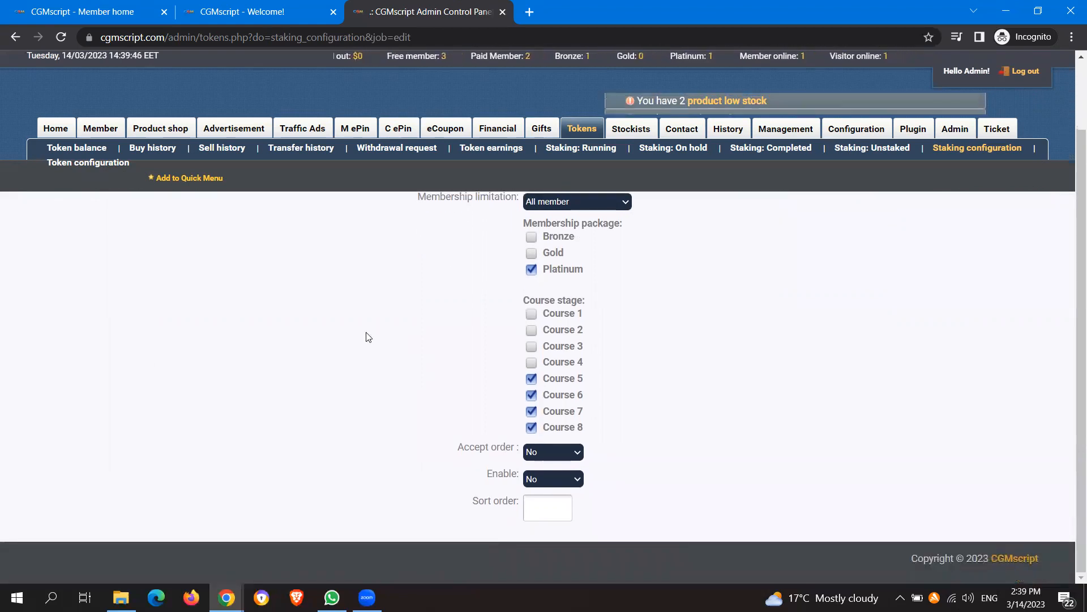
pyautogui.click(566, 479)
pyautogui.click(550, 501)
pyautogui.click(553, 453)
pyautogui.click(538, 474)
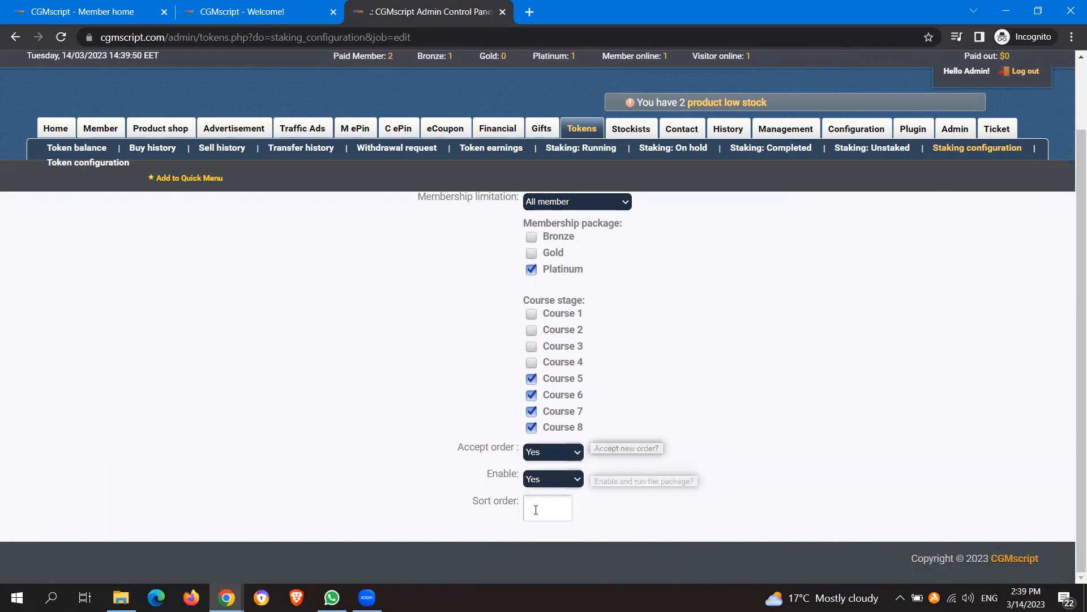
pyautogui.click(530, 514)
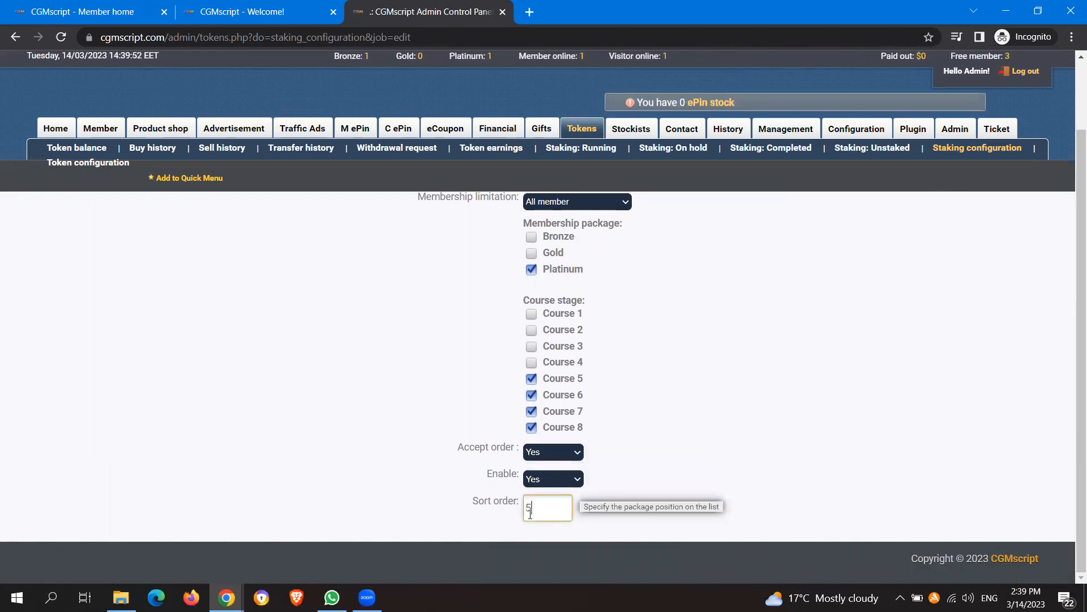
# Set the new plan's minimum amount to 100000, maximum amount to 1000000 and daily interest rate to 1%
pyautogui.scroll(3, 455, 488)
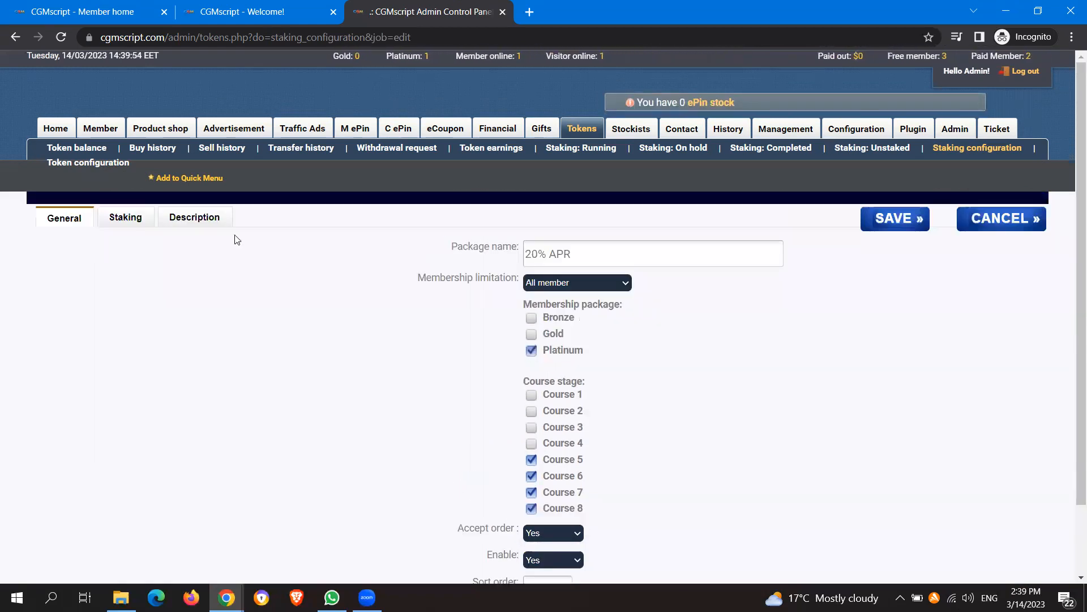
pyautogui.click(123, 218)
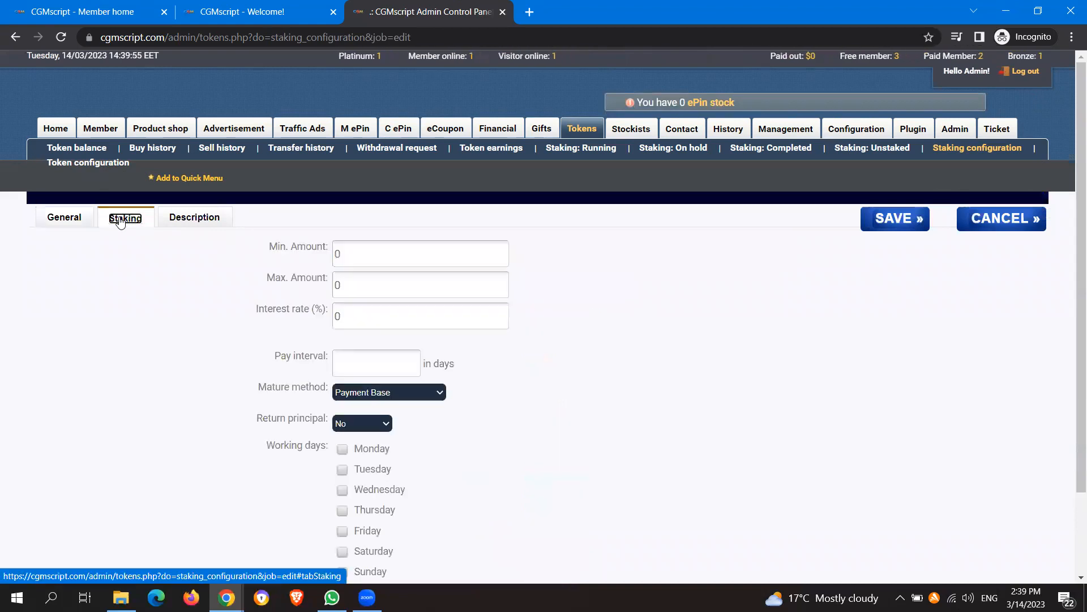
pyautogui.click(366, 251)
pyautogui.press('Tab')
pyautogui.write('1000000')
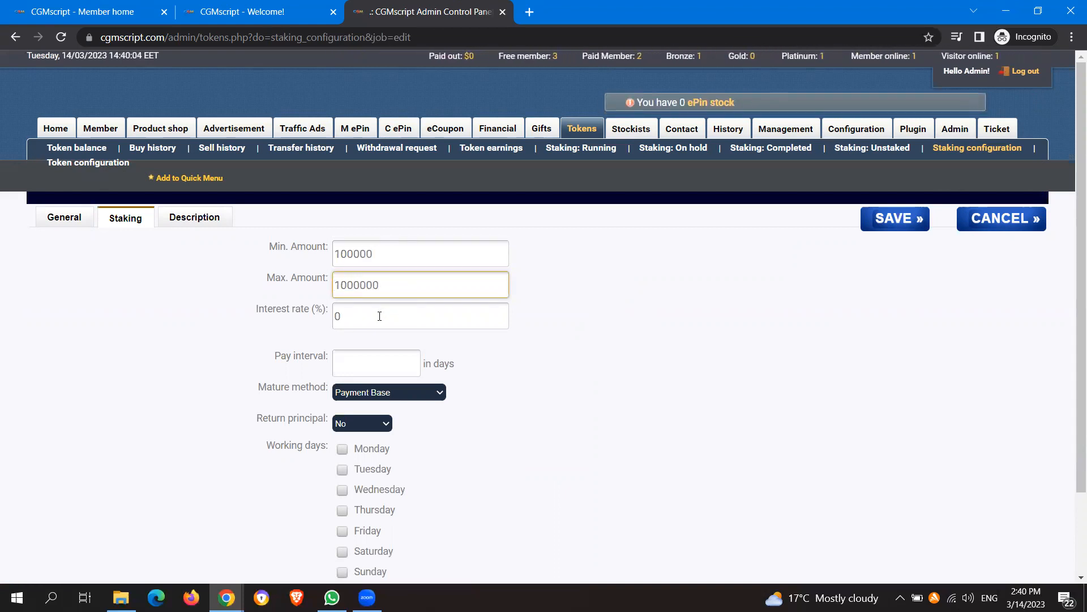
pyautogui.press('Tab')
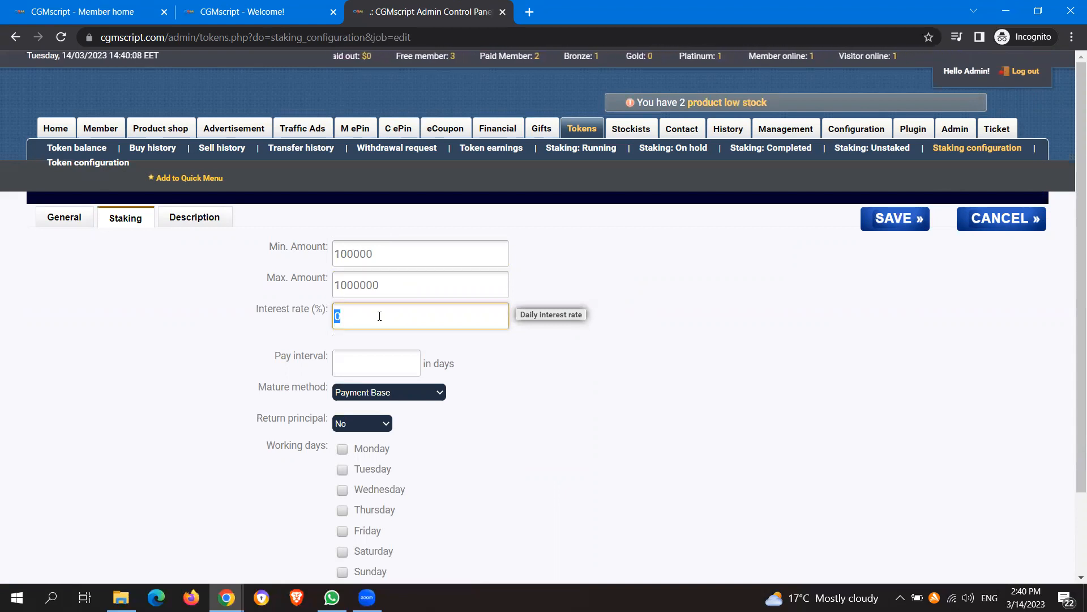
pyautogui.write('1')
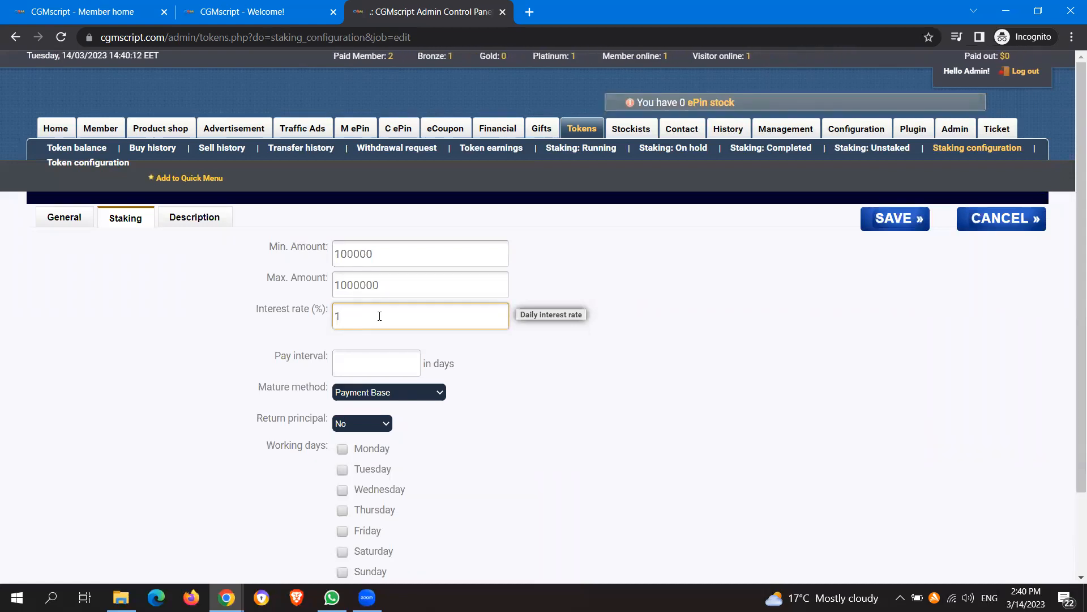
# Set the pay interval to 30 days, keeping the mature method at Payment Base and return principal at No
pyautogui.click(370, 357)
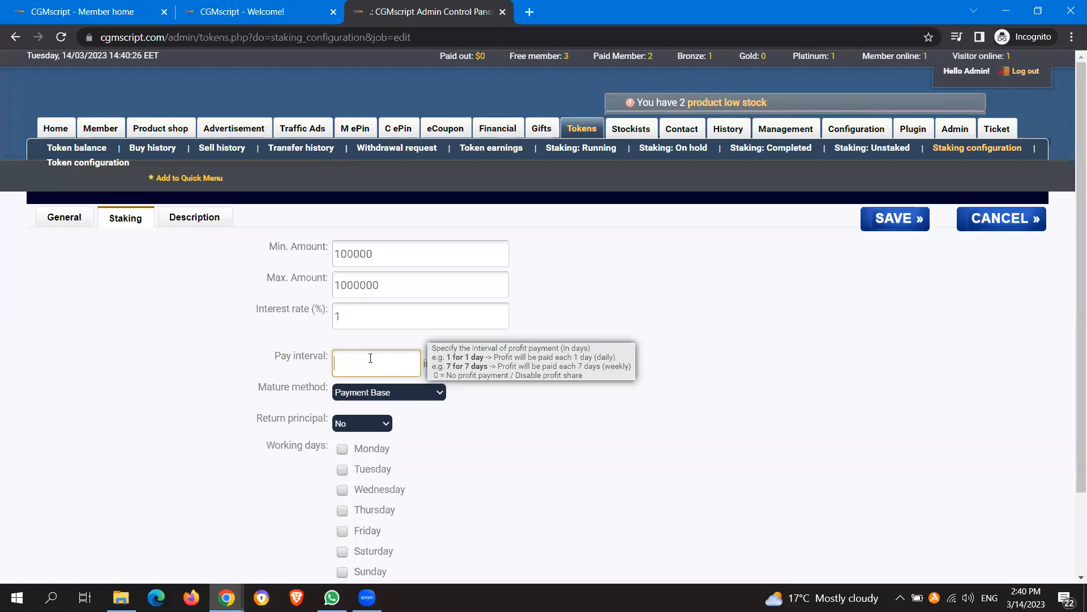
pyautogui.click(357, 316)
pyautogui.doubleClick(332, 320)
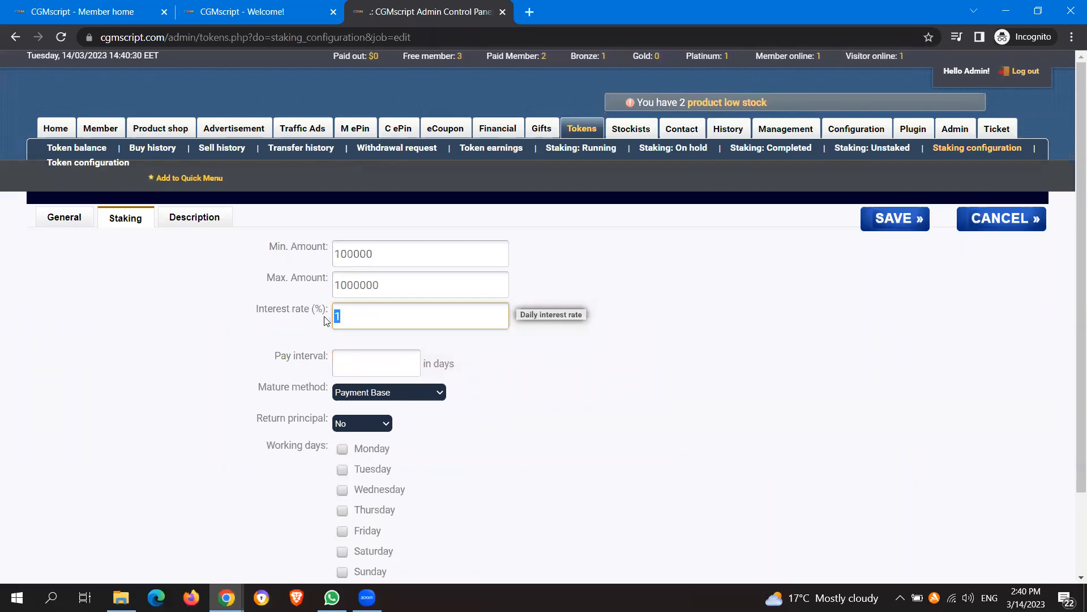
pyautogui.click(360, 365)
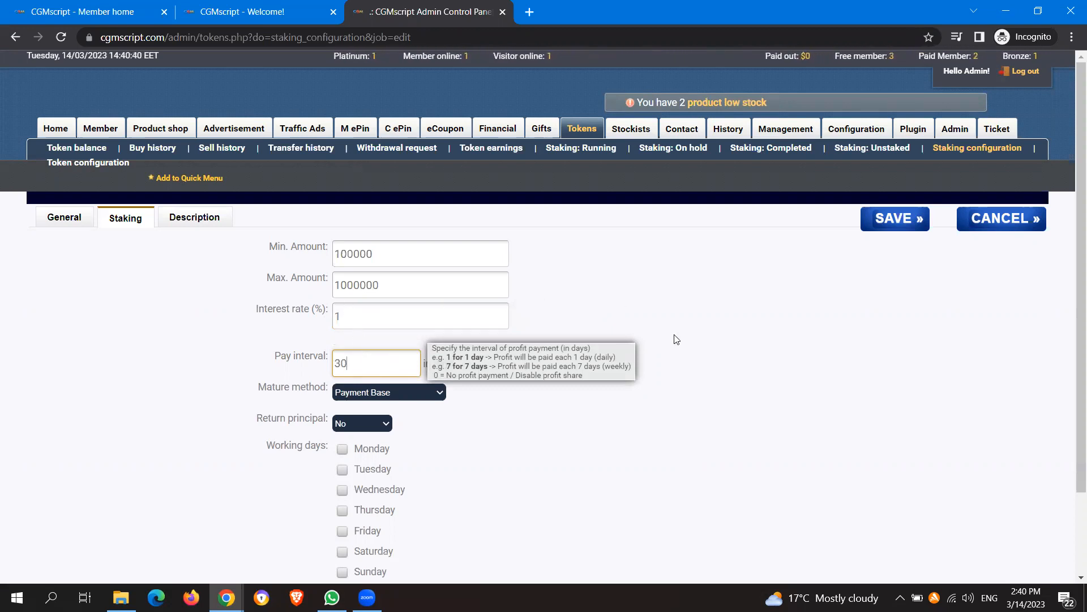
pyautogui.click(396, 393)
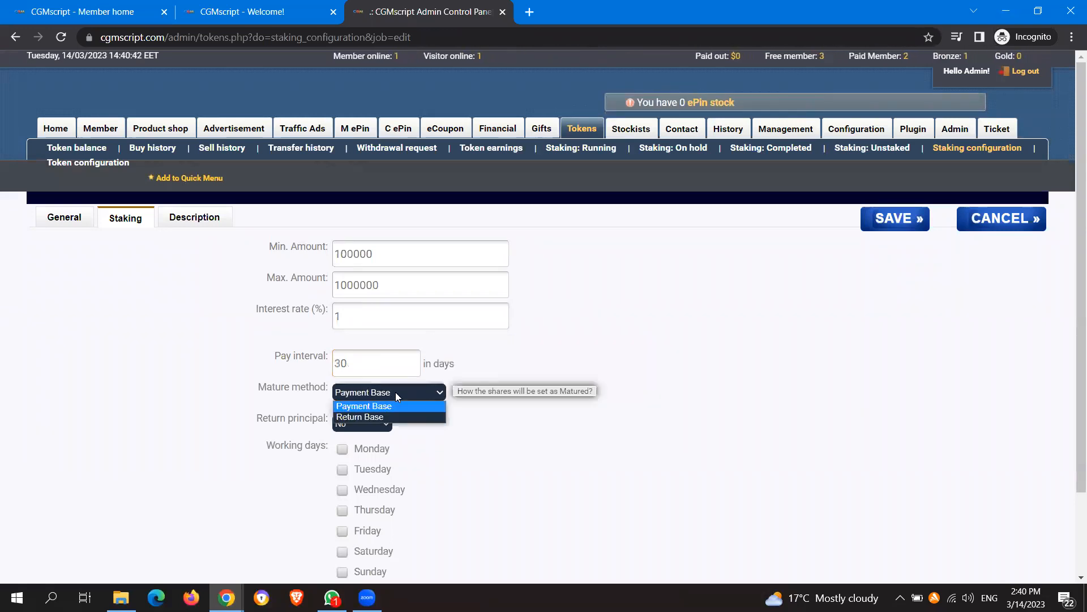
pyautogui.click(395, 391)
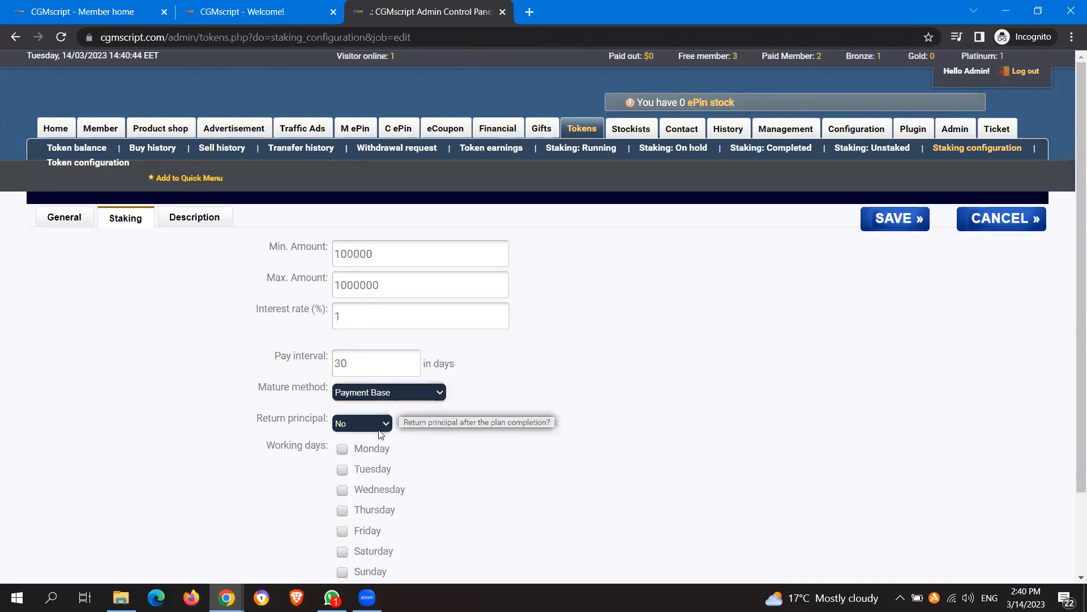
pyautogui.click(378, 429)
pyautogui.click(379, 429)
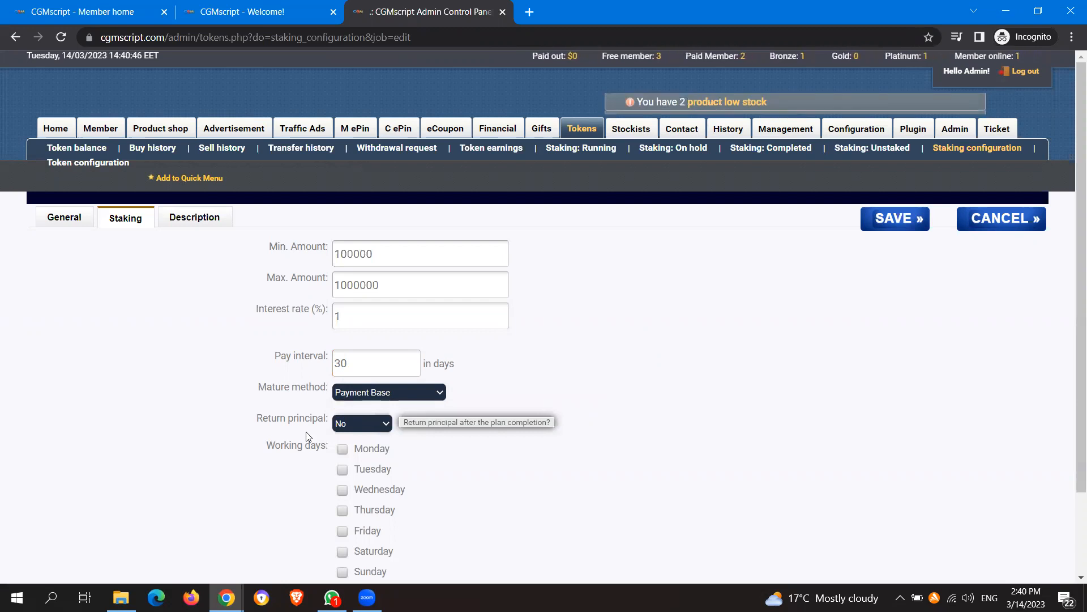
# Select all seven days from Monday to Sunday as the staking plan's working days
pyautogui.scroll(-3, 238, 441)
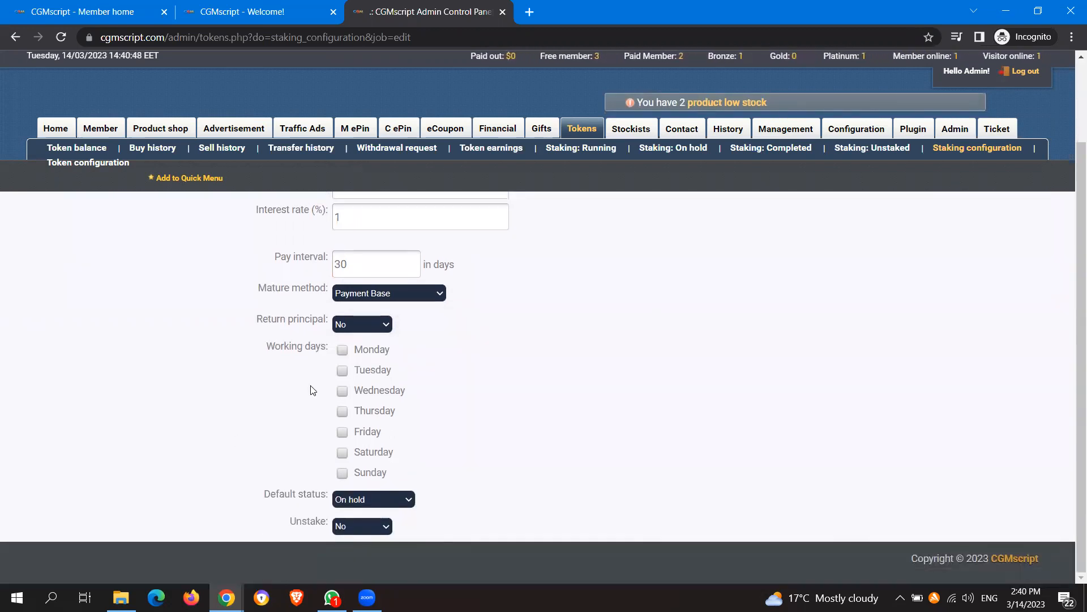
pyautogui.click(342, 350)
pyautogui.click(342, 369)
pyautogui.click(342, 390)
pyautogui.click(342, 411)
pyautogui.click(342, 432)
pyautogui.click(342, 453)
pyautogui.click(342, 472)
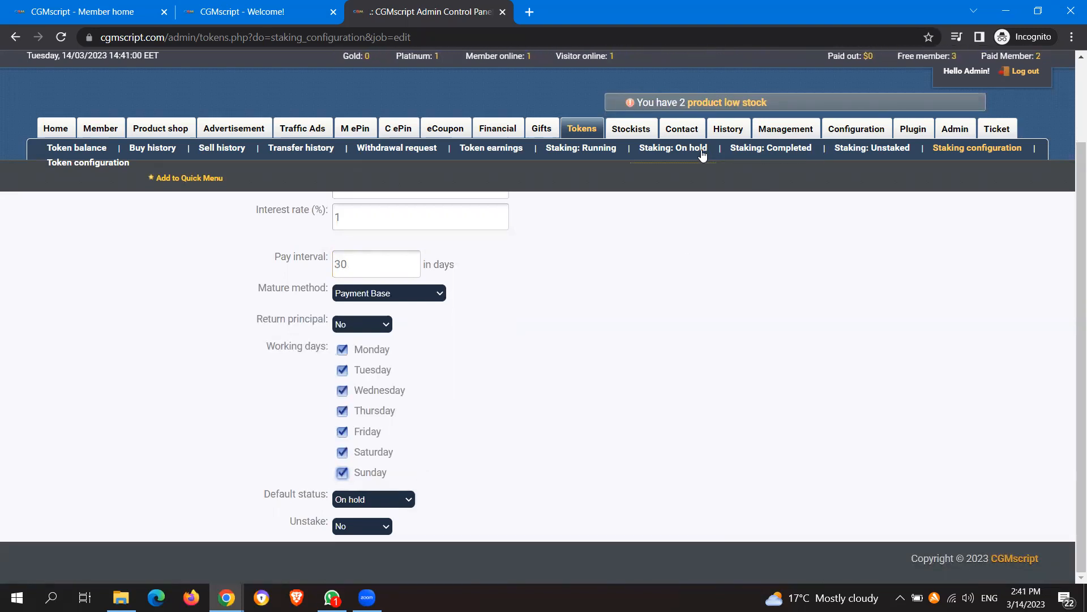
# Set the default status for new deposits to Running and allow unstaking for the new plan
pyautogui.click(391, 498)
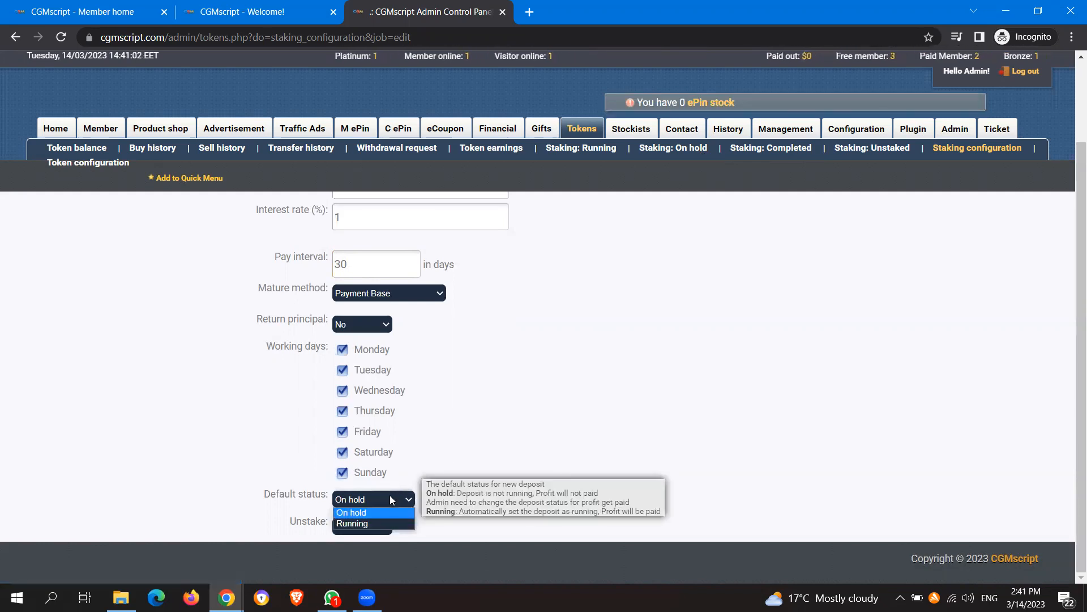
pyautogui.click(379, 523)
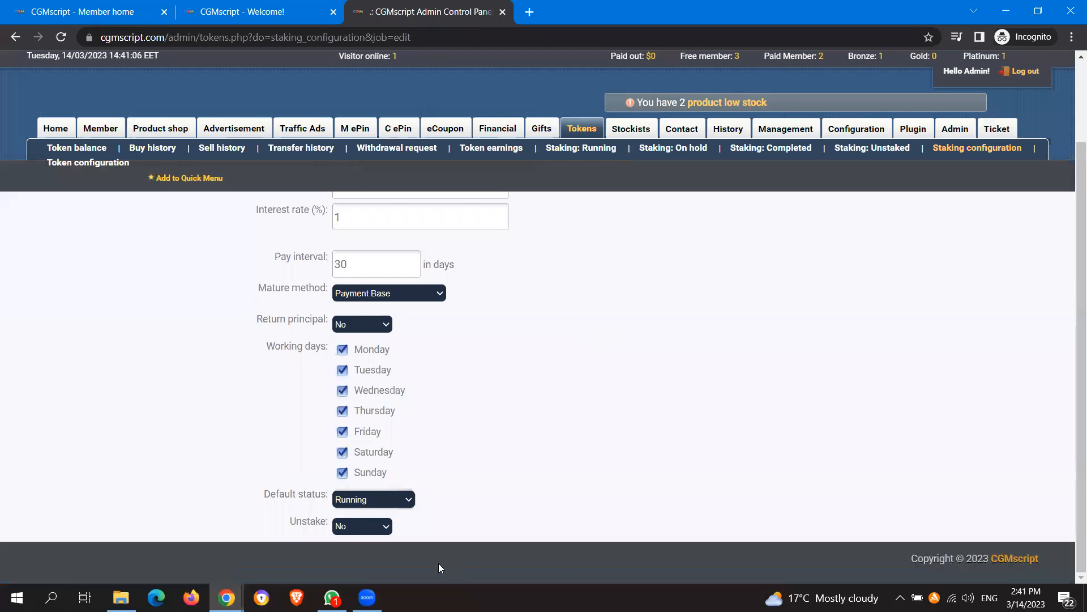
pyautogui.click(359, 527)
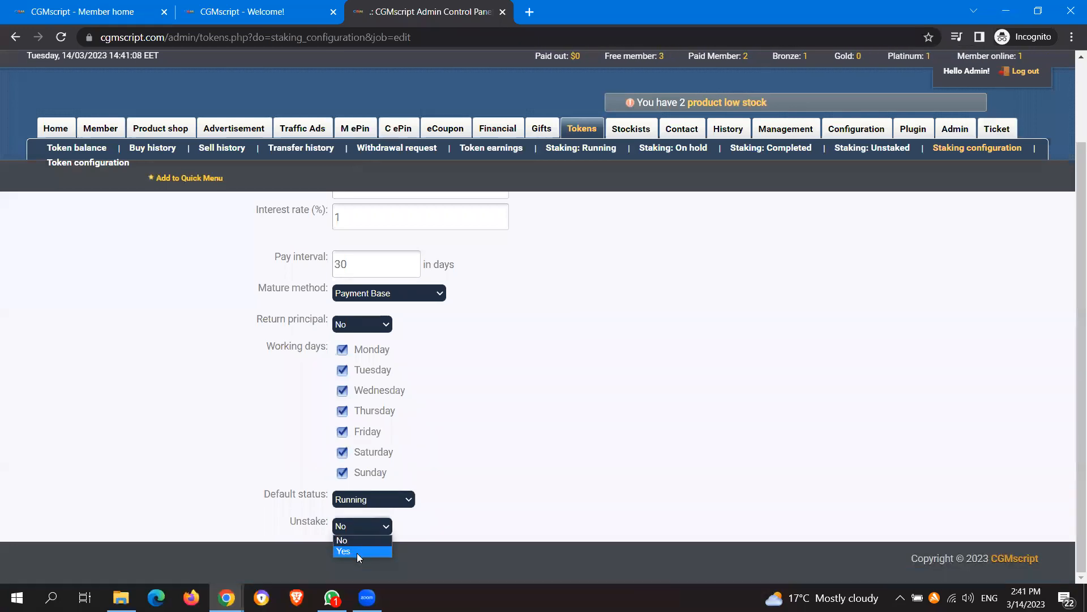
pyautogui.click(356, 552)
pyautogui.scroll(-2, 539, 446)
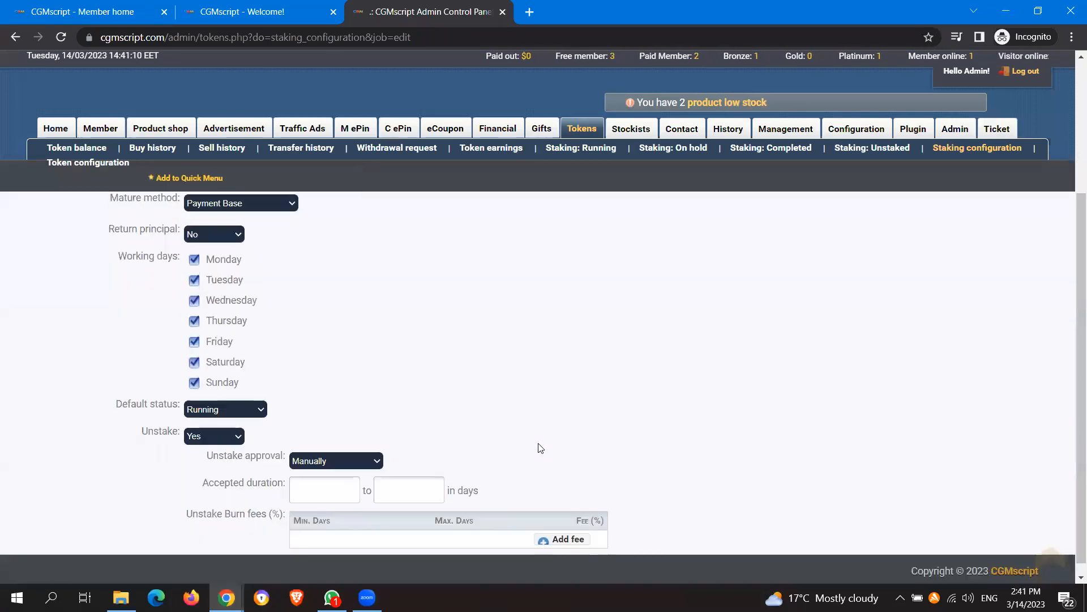
pyautogui.scroll(-1, 538, 448)
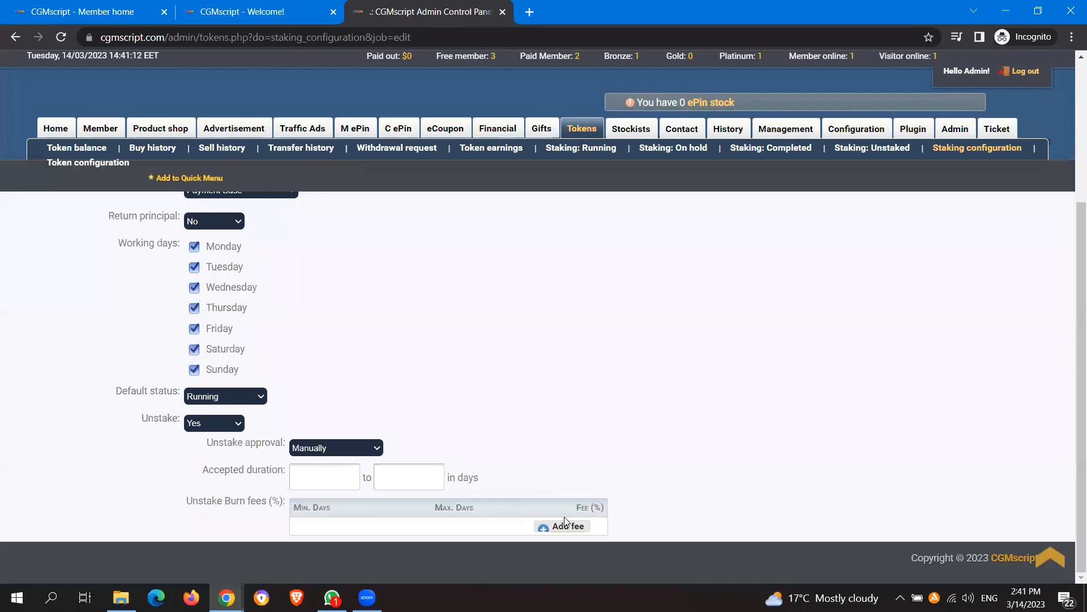
# Set the new plan's accepted unstake duration to 1 to 100 days
pyautogui.click(339, 477)
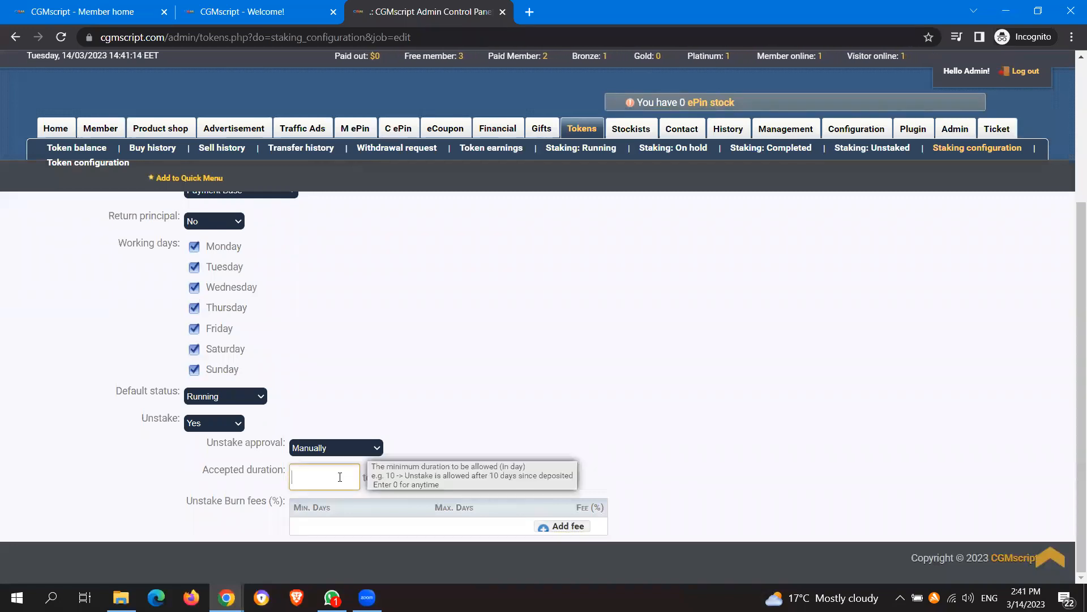
pyautogui.write('1')
pyautogui.click(426, 466)
pyautogui.write('100')
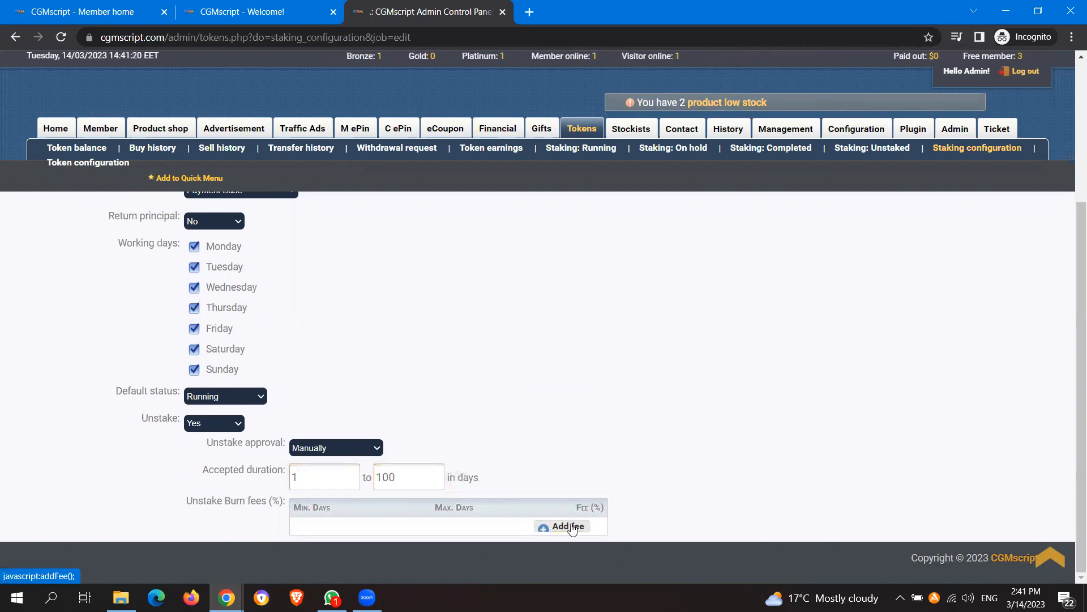
# Leave the new plan without saving and open the existing Staking 2 plan's unstake settings and burn fees
pyautogui.scroll(4, 773, 379)
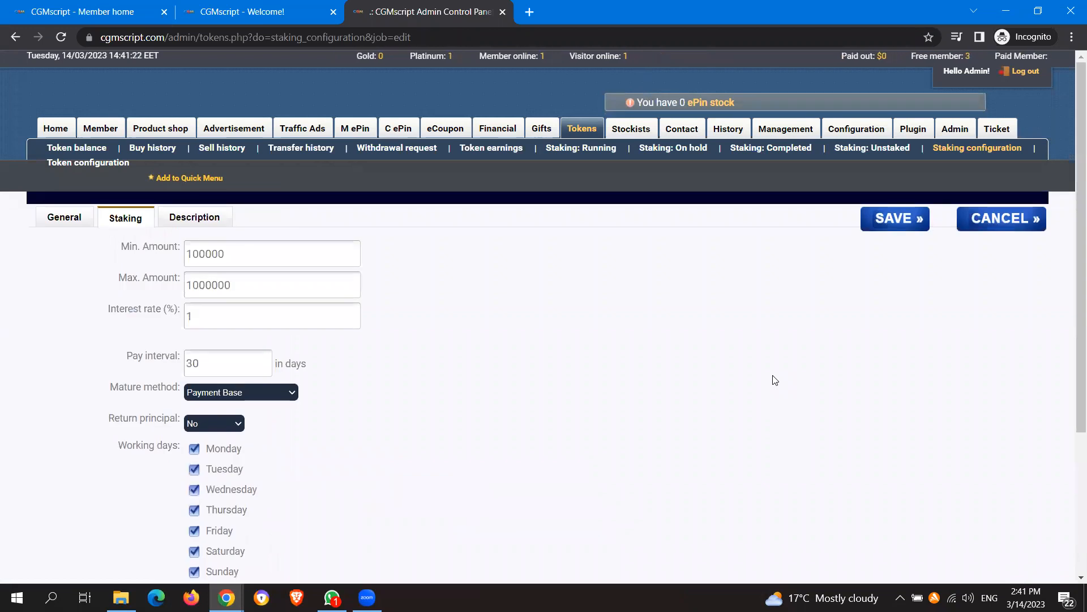
pyautogui.click(996, 149)
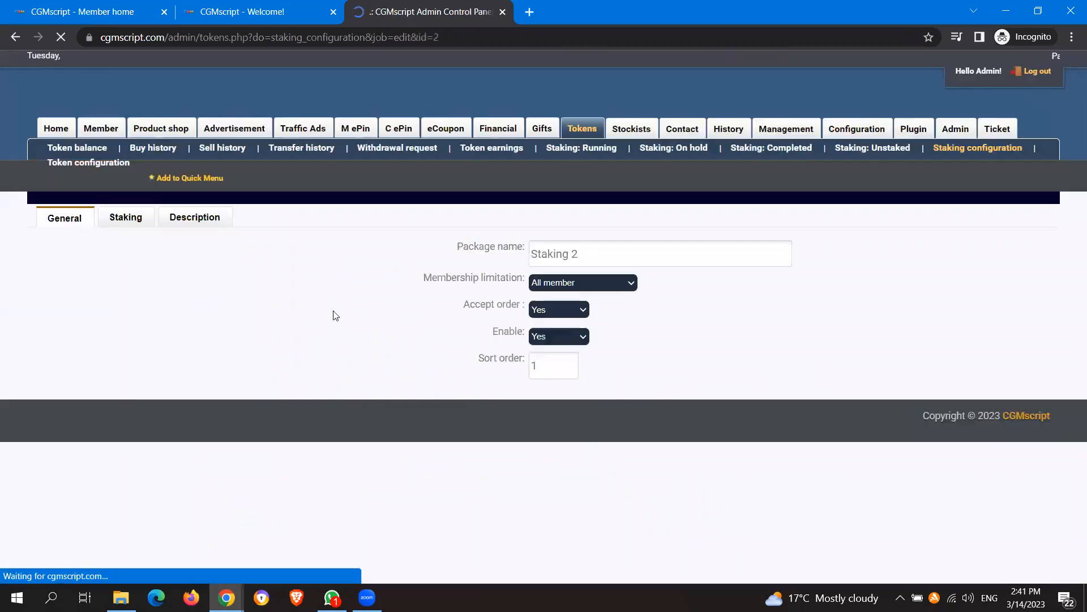
pyautogui.click(125, 217)
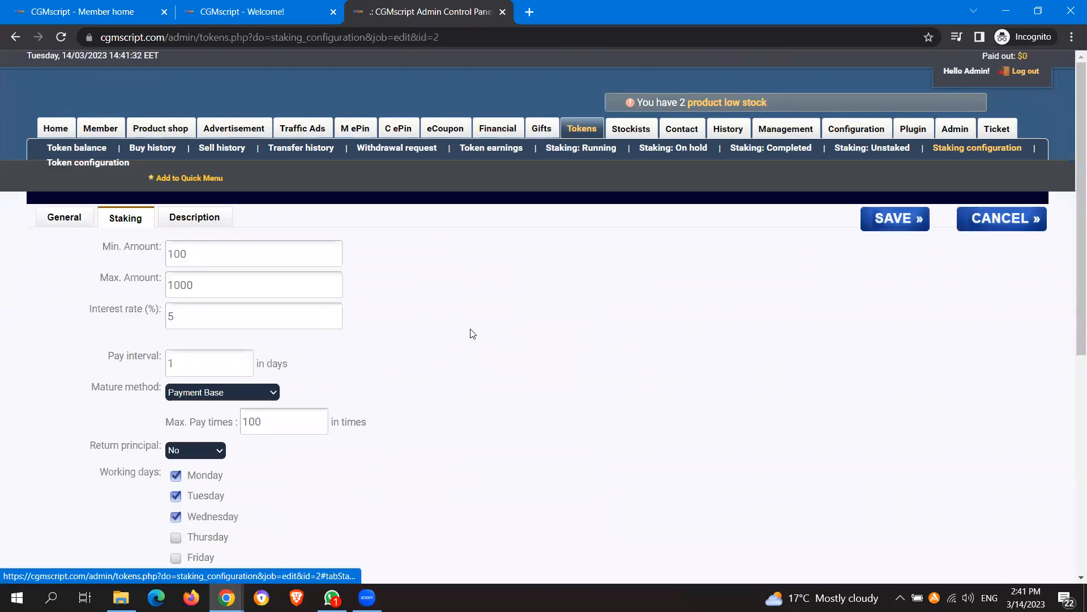
pyautogui.scroll(-1, 470, 332)
pyautogui.scroll(-6, 472, 333)
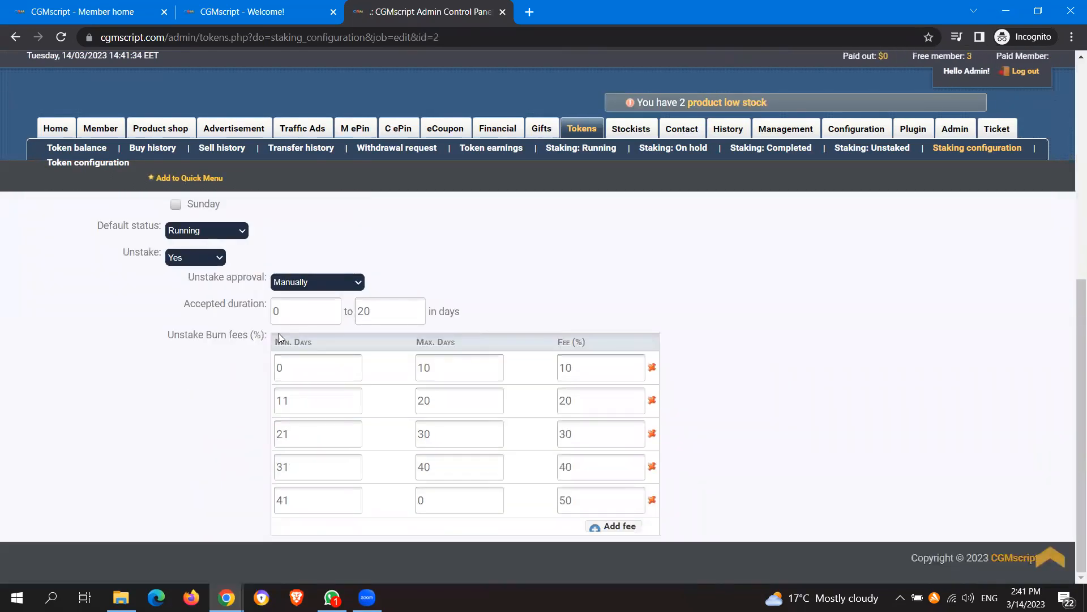
# Set the Staking 2 plan's unstake approval to Automatic
pyautogui.moveTo(232, 282); pyautogui.dragTo(205, 281)
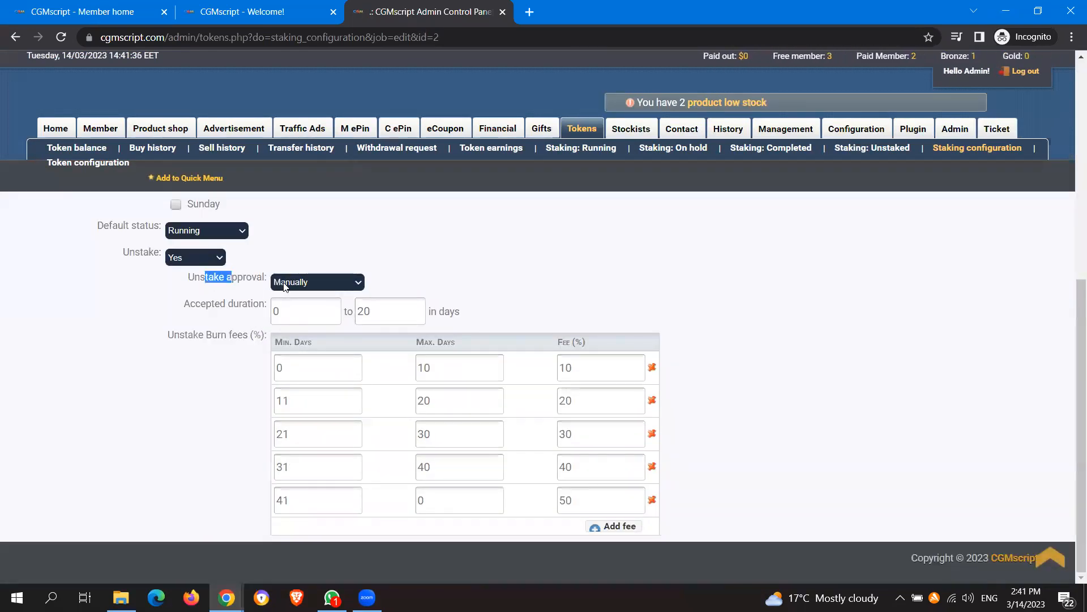
pyautogui.moveTo(293, 285)
pyautogui.click(292, 283)
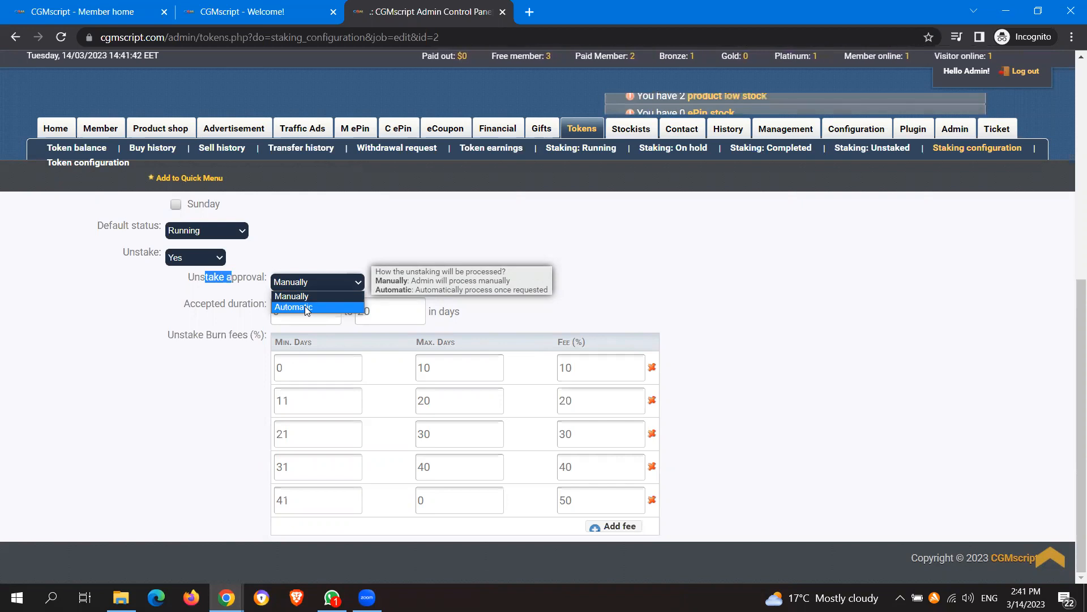
pyautogui.click(306, 307)
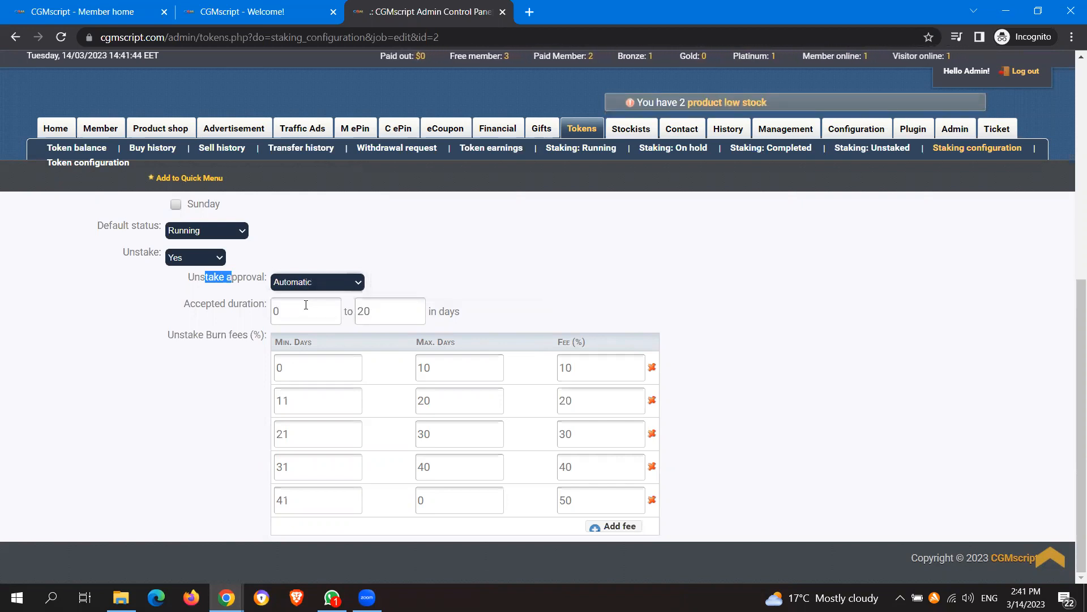
pyautogui.click(234, 327)
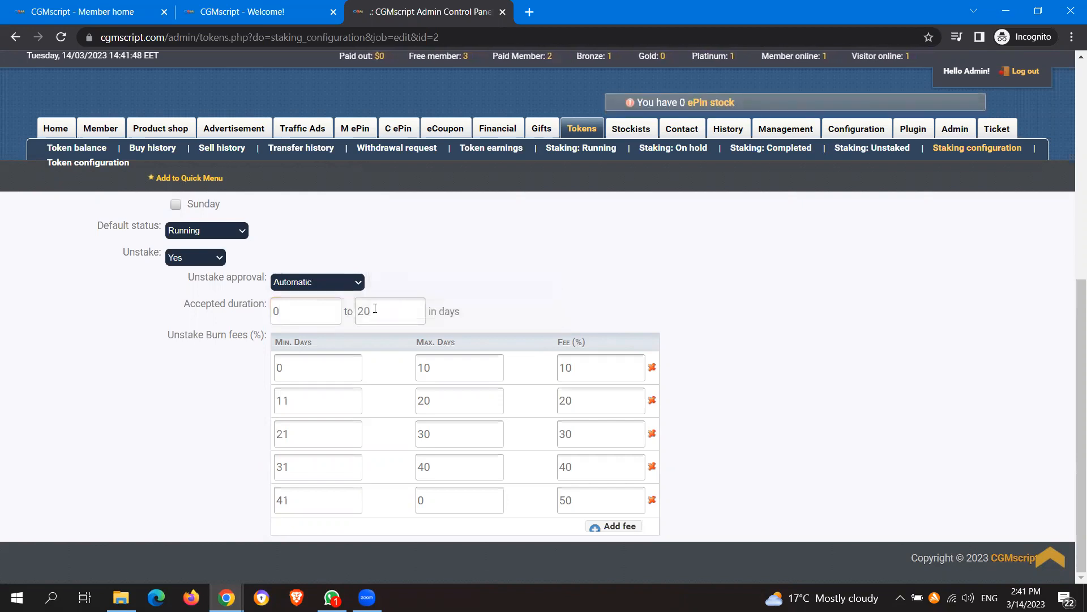
# Set the Staking 2 plan's accepted unstake duration to 1 to 100 days
pyautogui.doubleClick(286, 309)
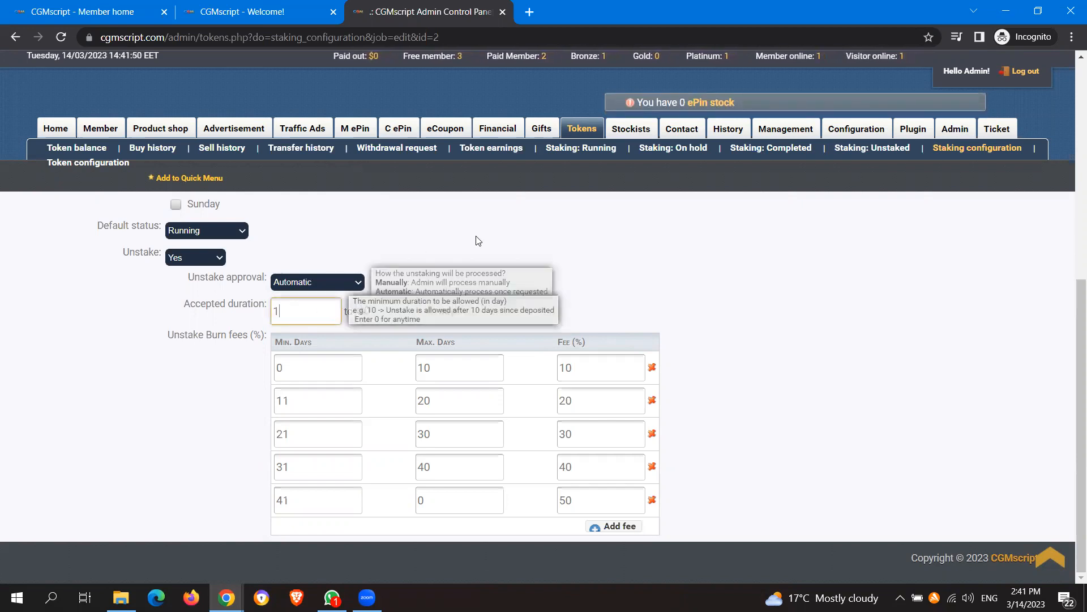
pyautogui.doubleClick(413, 313)
pyautogui.write('100')
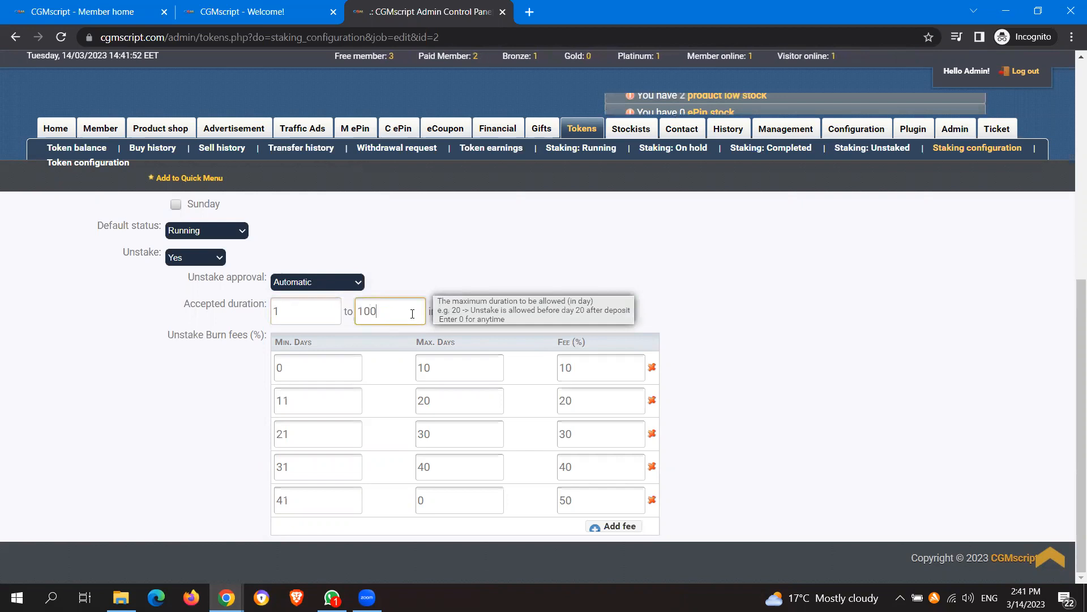
# Set the first unstake burn fee tier of the Staking 2 plan to 1 to 14 days with a 2% fee
pyautogui.click(362, 355)
pyautogui.doubleClick(323, 361)
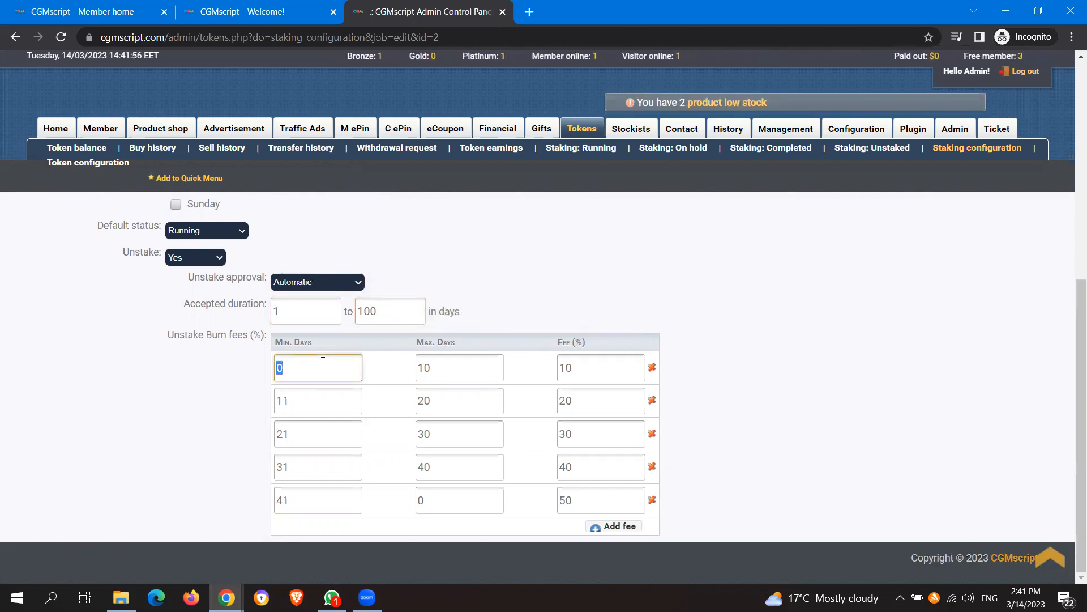
pyautogui.write('1')
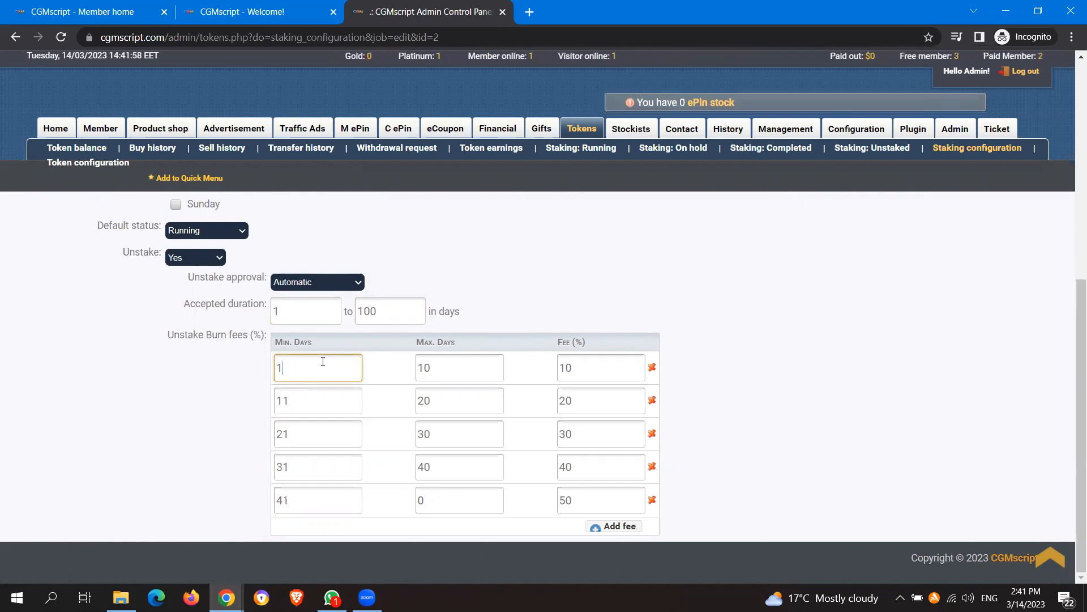
pyautogui.doubleClick(452, 367)
pyautogui.write('1')
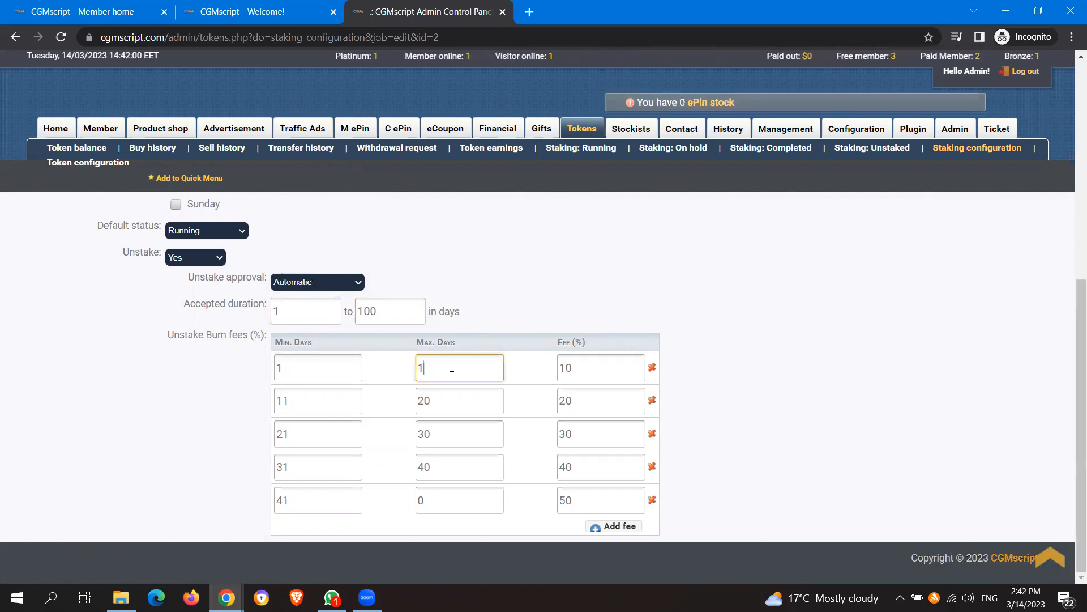
pyautogui.doubleClick(572, 366)
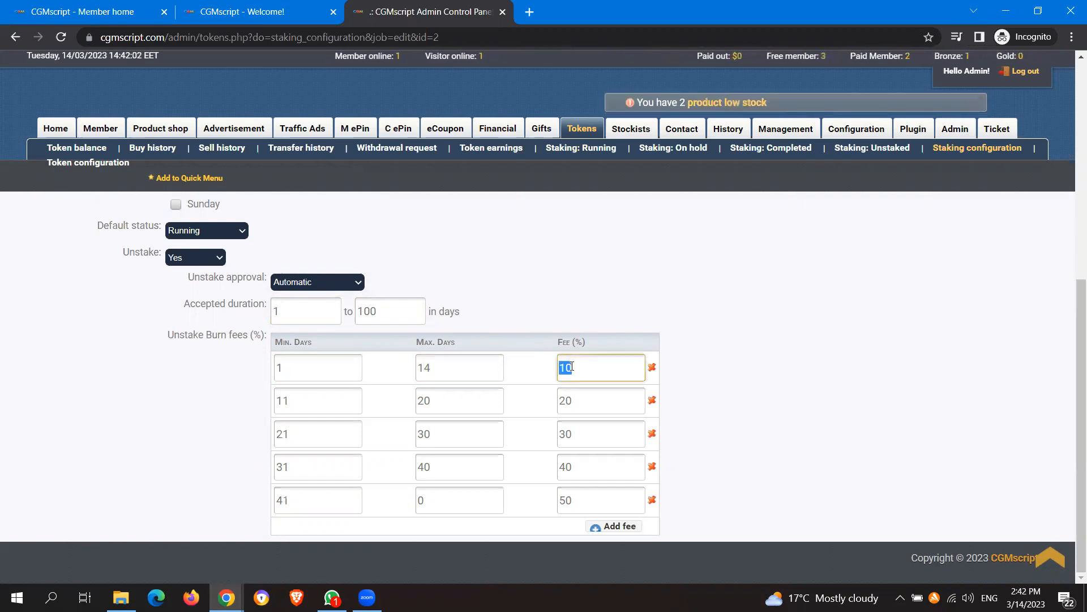
pyautogui.write('2')
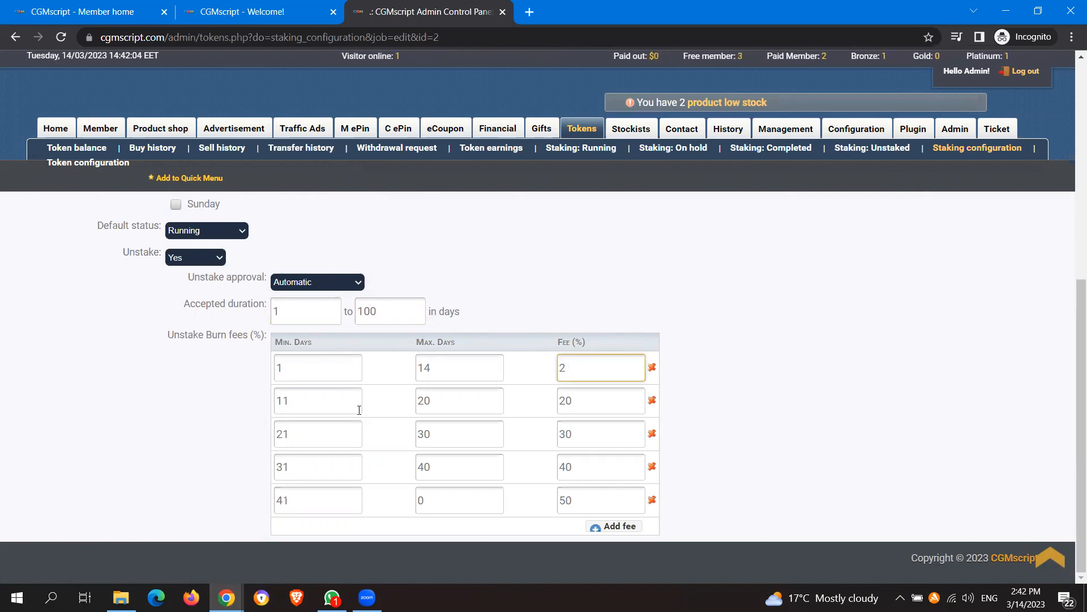
# Set the second unstake burn fee tier to 15 to 30 days with a 4% fee
pyautogui.doubleClick(359, 410)
pyautogui.write('15')
pyautogui.doubleClick(426, 396)
pyautogui.write('30')
pyautogui.doubleClick(568, 405)
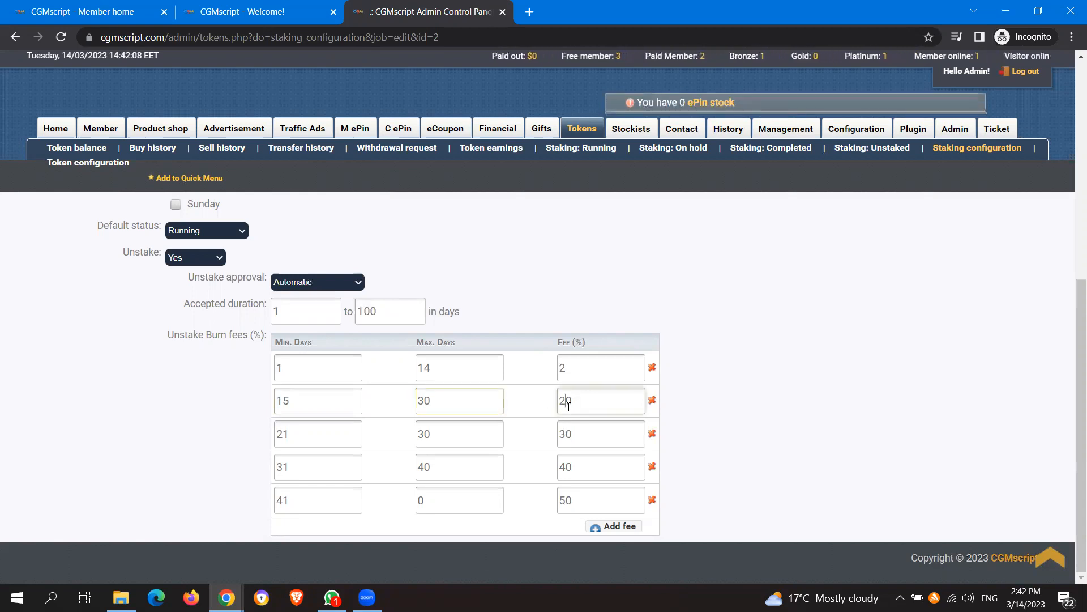
pyautogui.write('4')
# Set the third unstake burn fee tier to 31 to 55 days with a 6% fee
pyautogui.doubleClick(323, 429)
pyautogui.write('31')
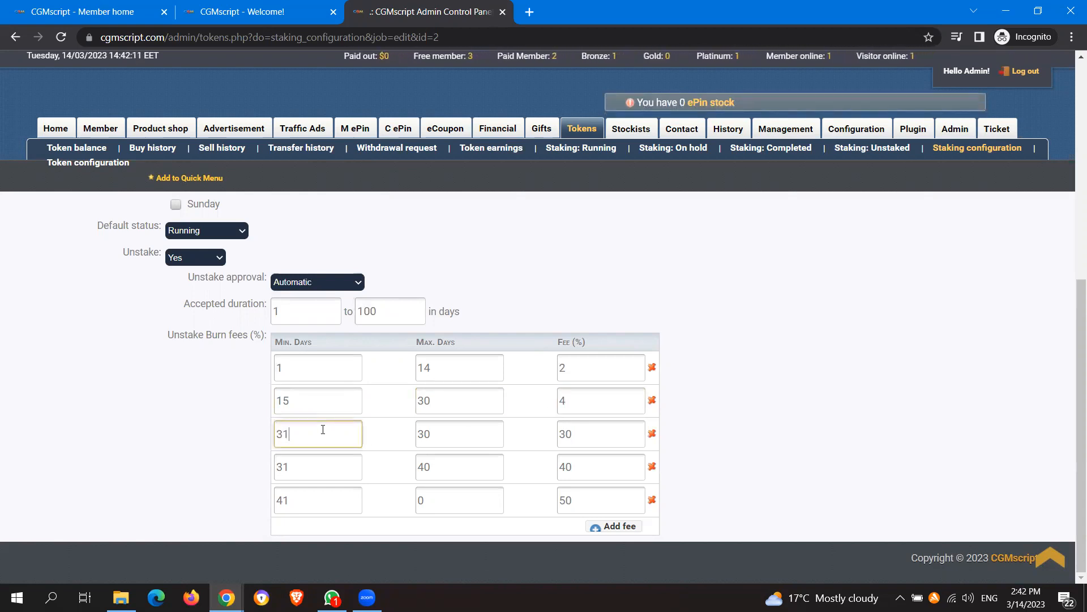
pyautogui.doubleClick(452, 441)
pyautogui.write('55')
pyautogui.doubleClick(601, 436)
pyautogui.write('6')
pyautogui.click(325, 469)
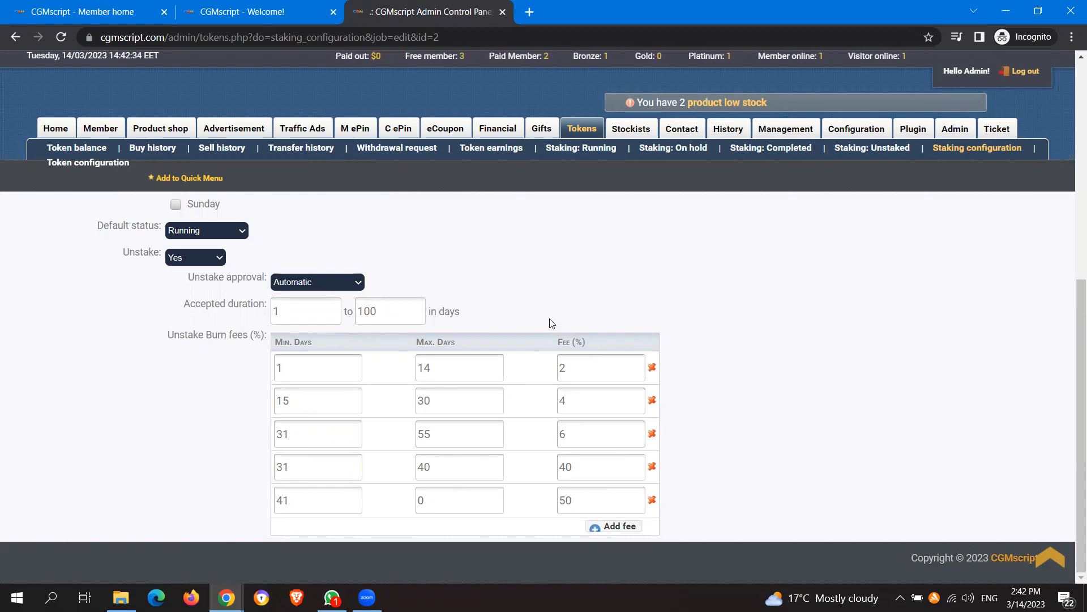
# Examine the Staking 2 plan's English and Arabic description editors
pyautogui.scroll(7, 552, 324)
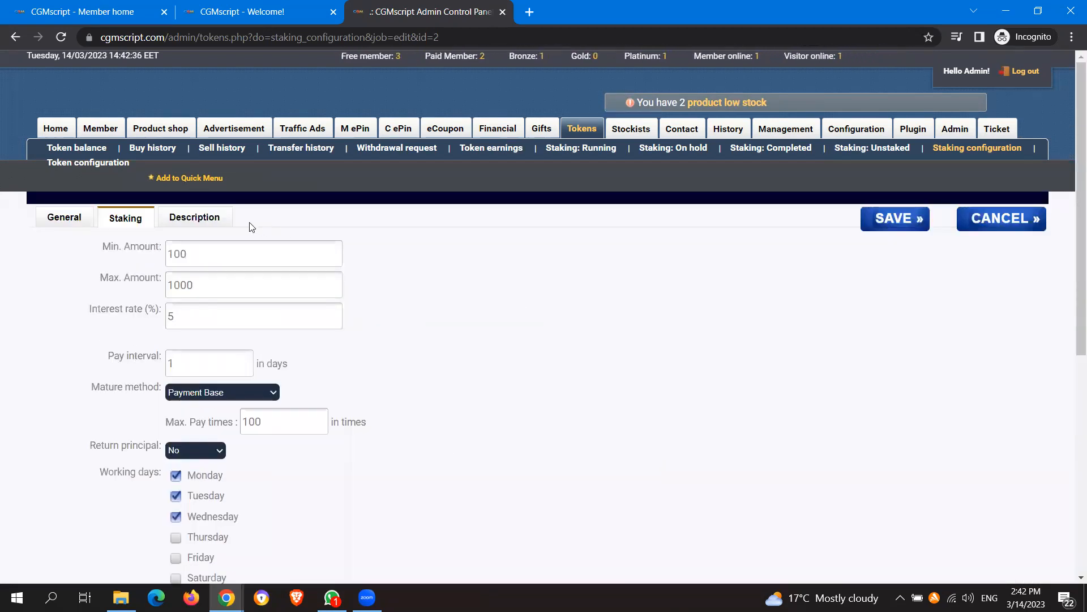
pyautogui.click(194, 218)
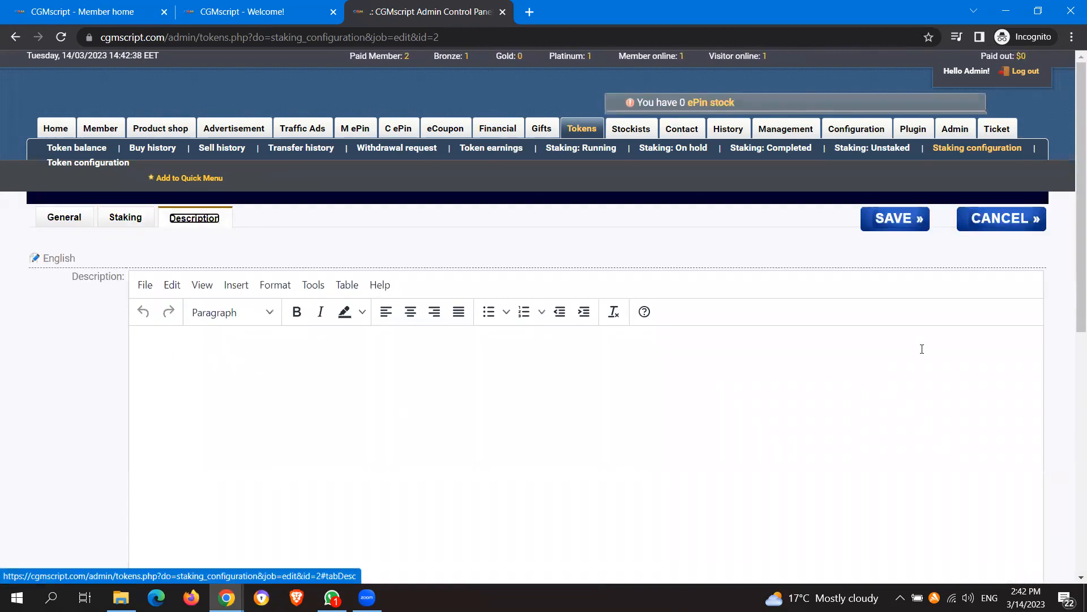
pyautogui.scroll(-7, 1075, 408)
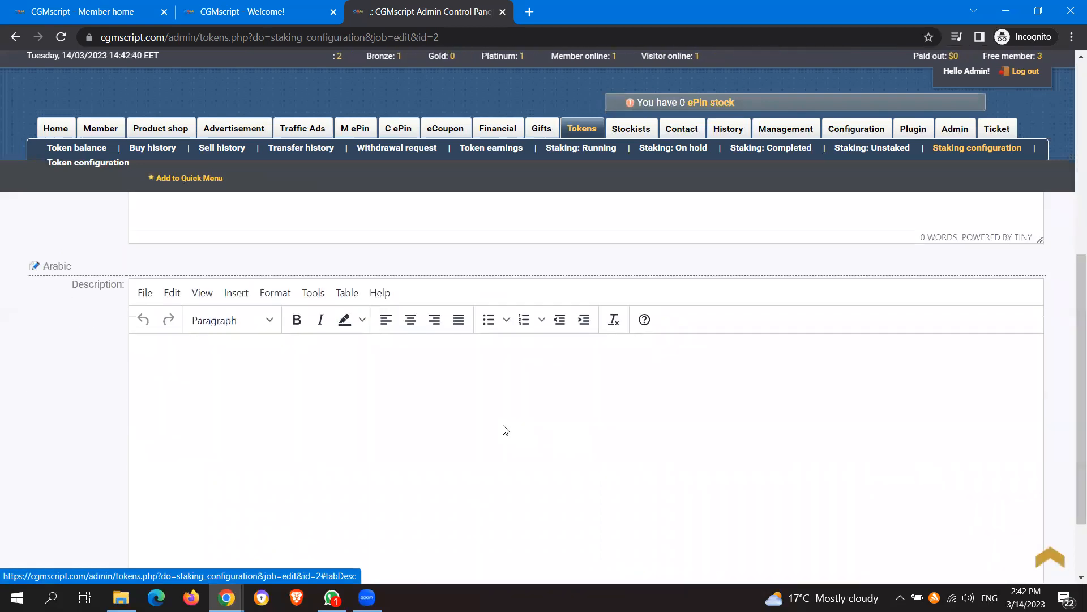
pyautogui.click(145, 357)
pyautogui.moveTo(1072, 349); pyautogui.dragTo(1071, 157)
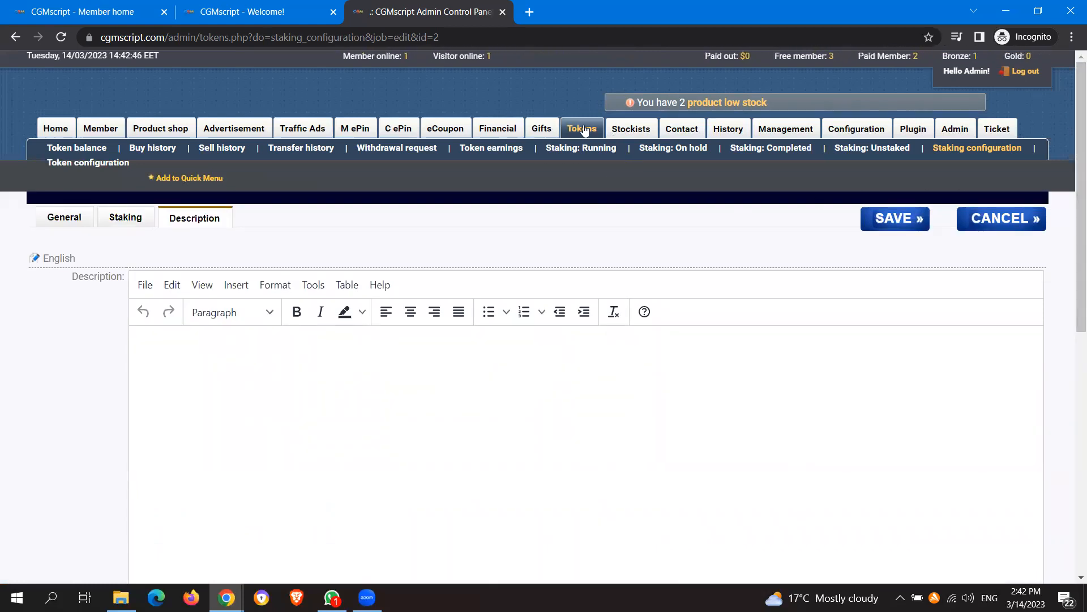
# Leave the staking plan without saving and view the add-stockist form and the stockist configuration
pyautogui.click(628, 132)
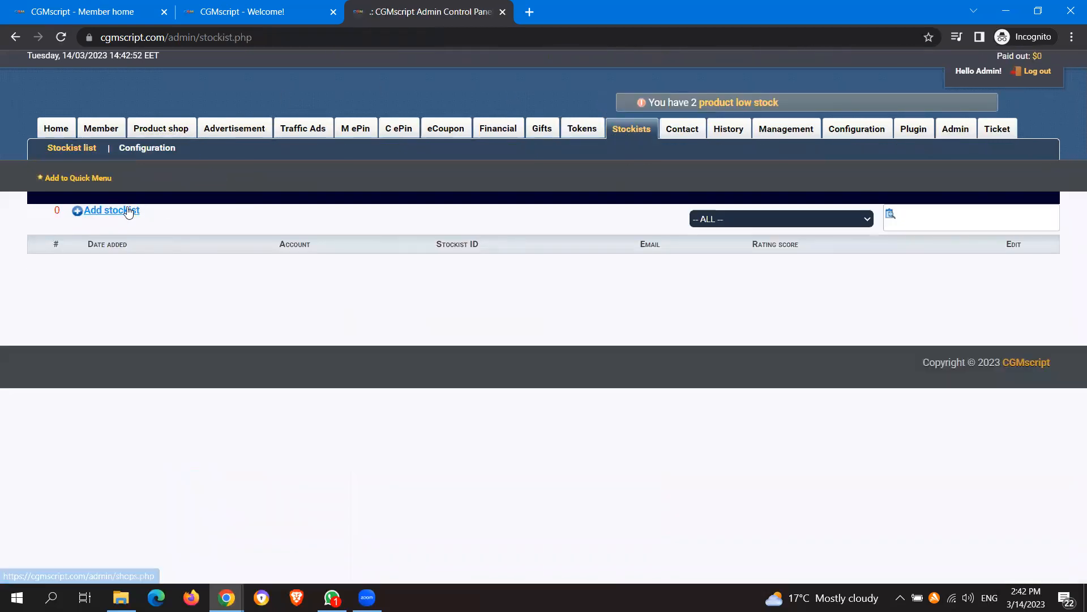
pyautogui.click(128, 211)
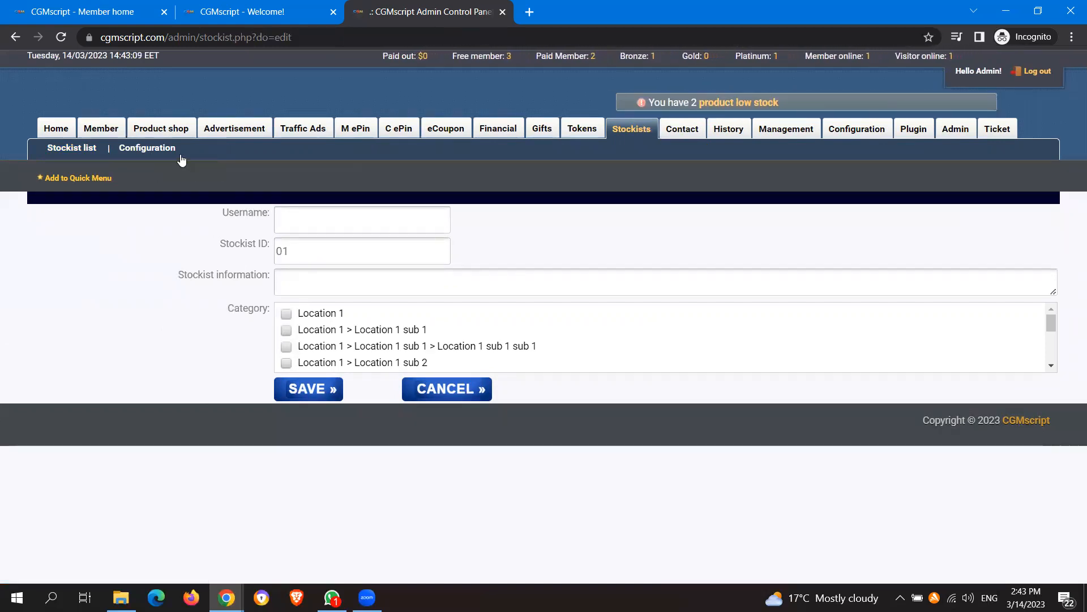
pyautogui.click(161, 157)
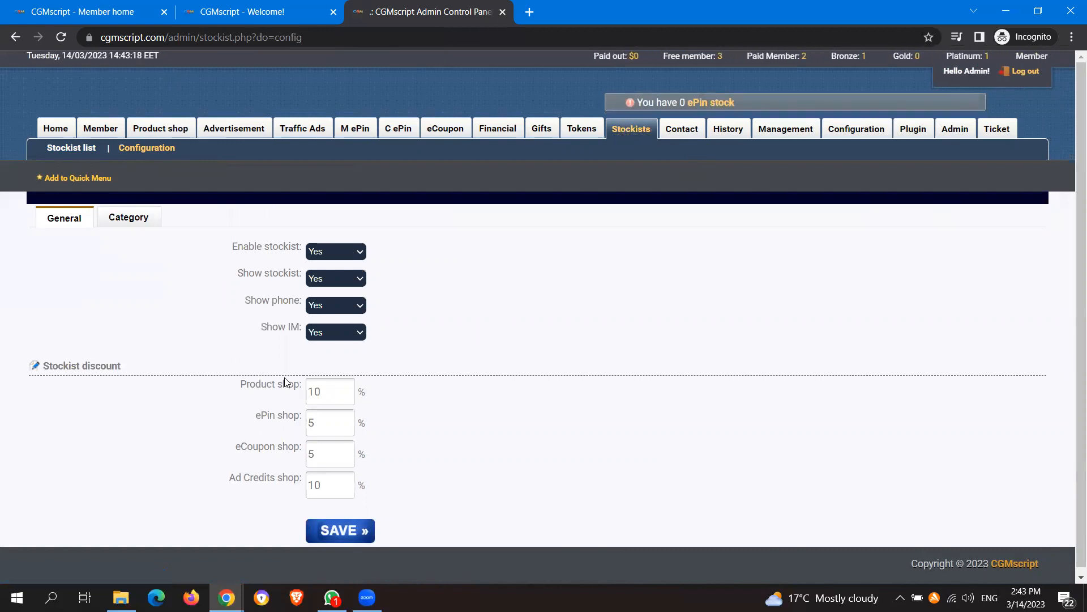
# Set the stockist discounts to 5% for the product shop, 5% for the ePin shop and 0% for the eCoupon shop
pyautogui.doubleClick(331, 389)
pyautogui.write('5')
pyautogui.click(156, 417)
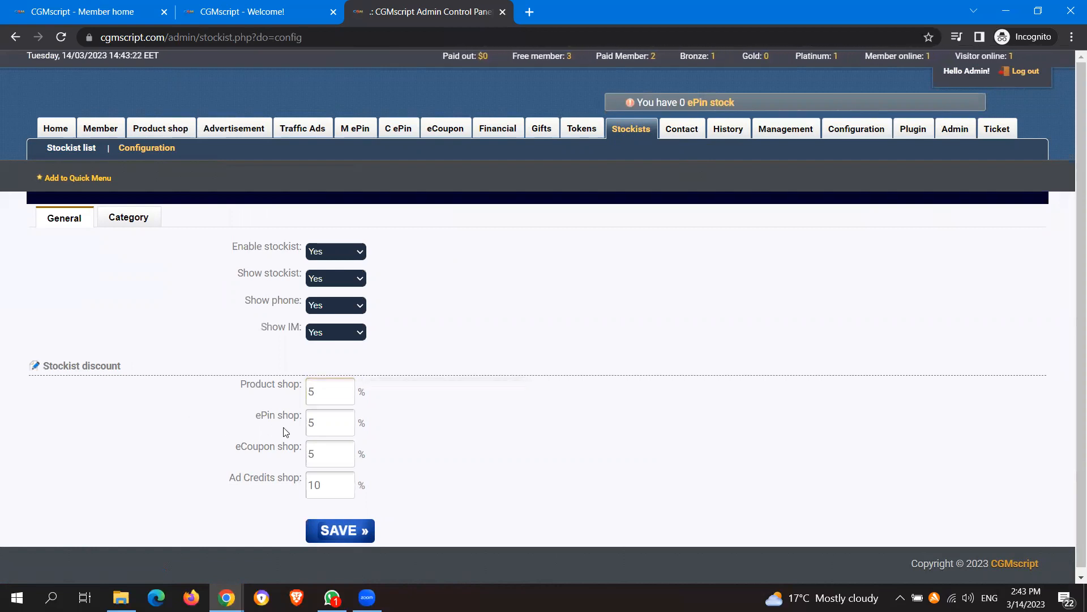
pyautogui.doubleClick(323, 422)
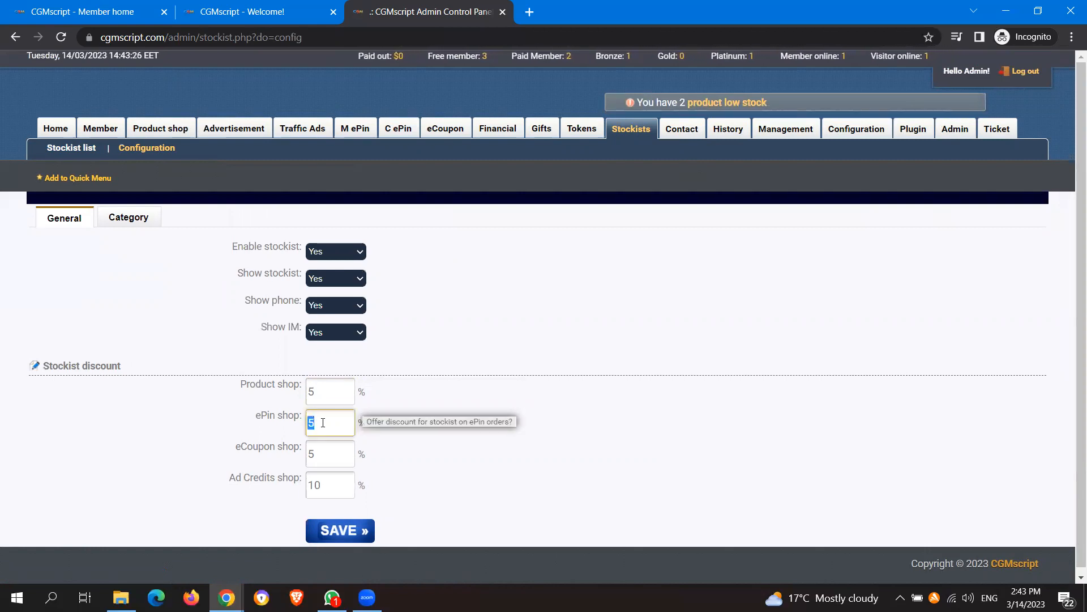
pyautogui.write('2')
pyautogui.doubleClick(323, 422)
pyautogui.write('5')
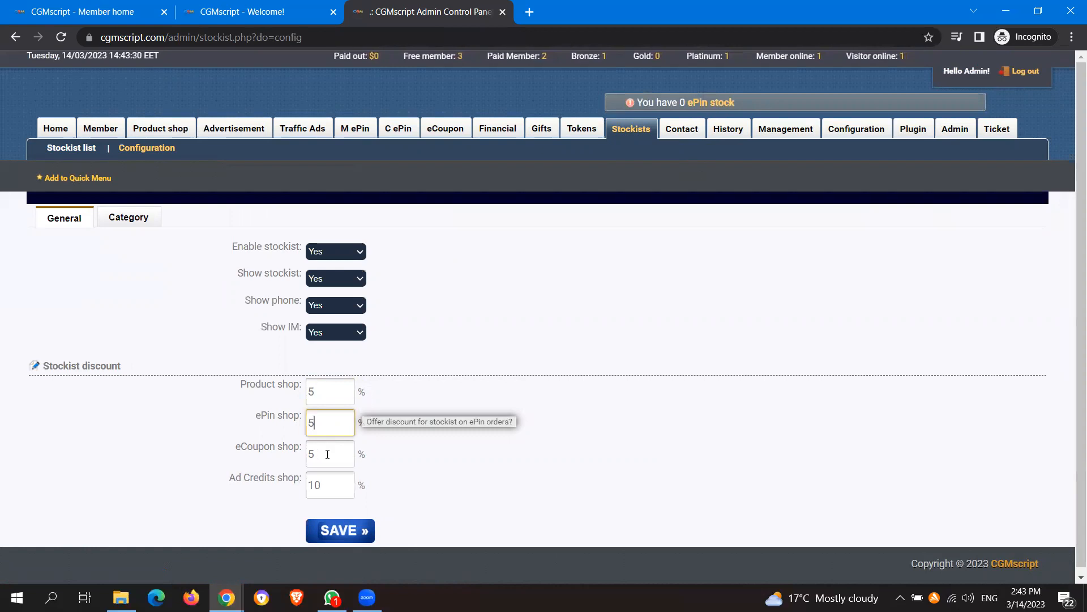
pyautogui.doubleClick(327, 454)
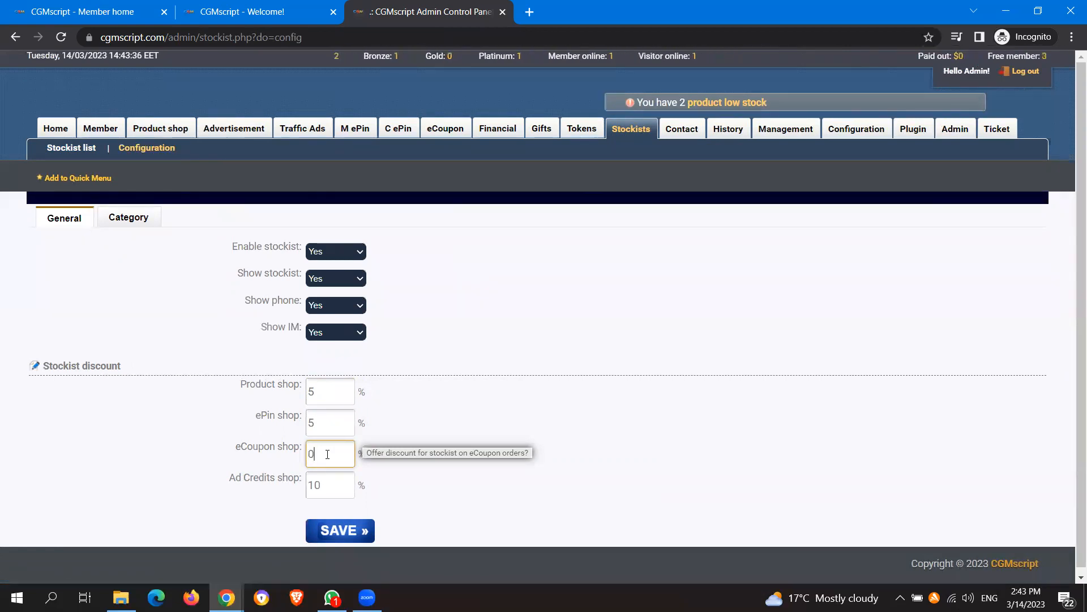
pyautogui.doubleClick(326, 492)
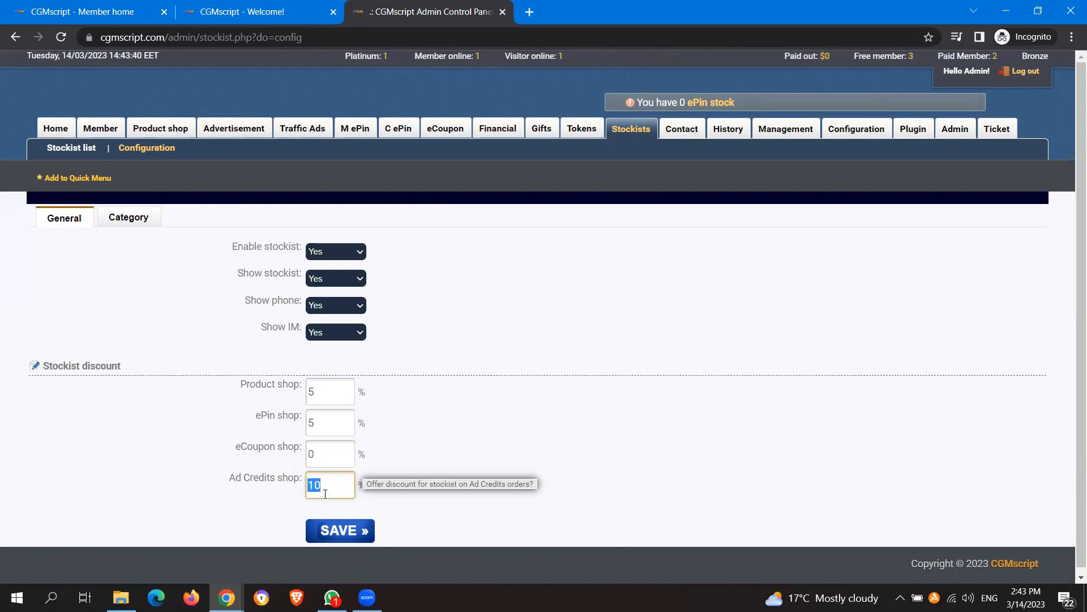
pyautogui.click(188, 466)
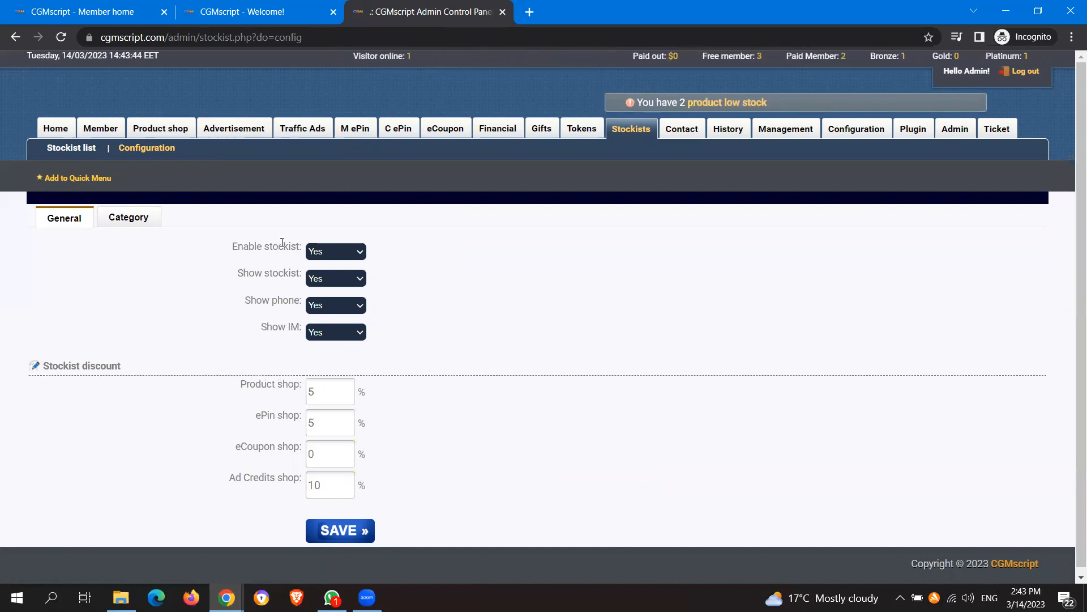
# Examine the stockist location categories, then return to the stockist list without saving the discounts
pyautogui.click(129, 216)
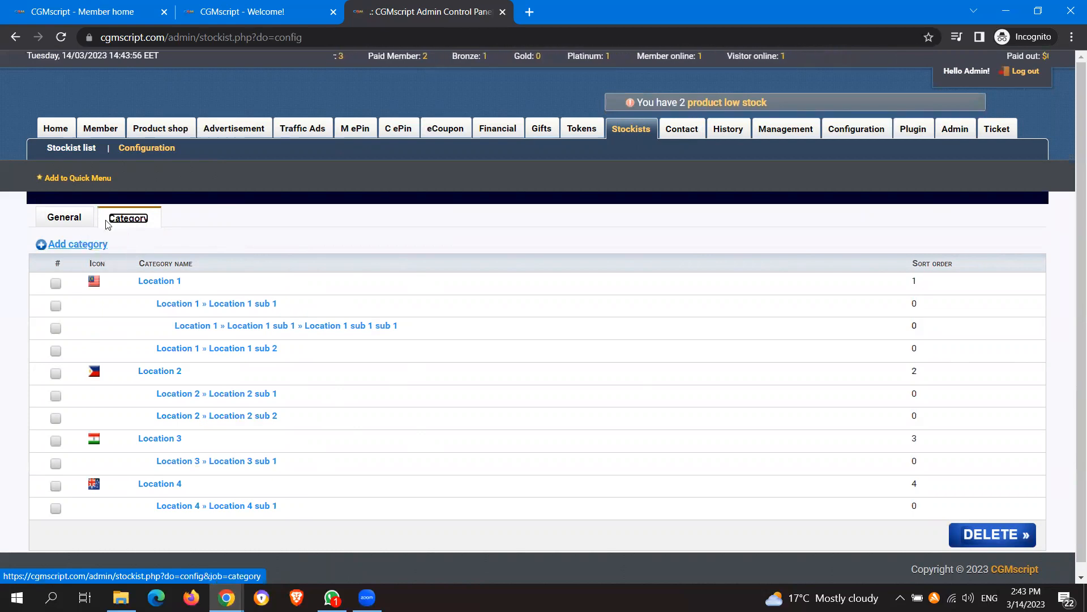
pyautogui.click(64, 218)
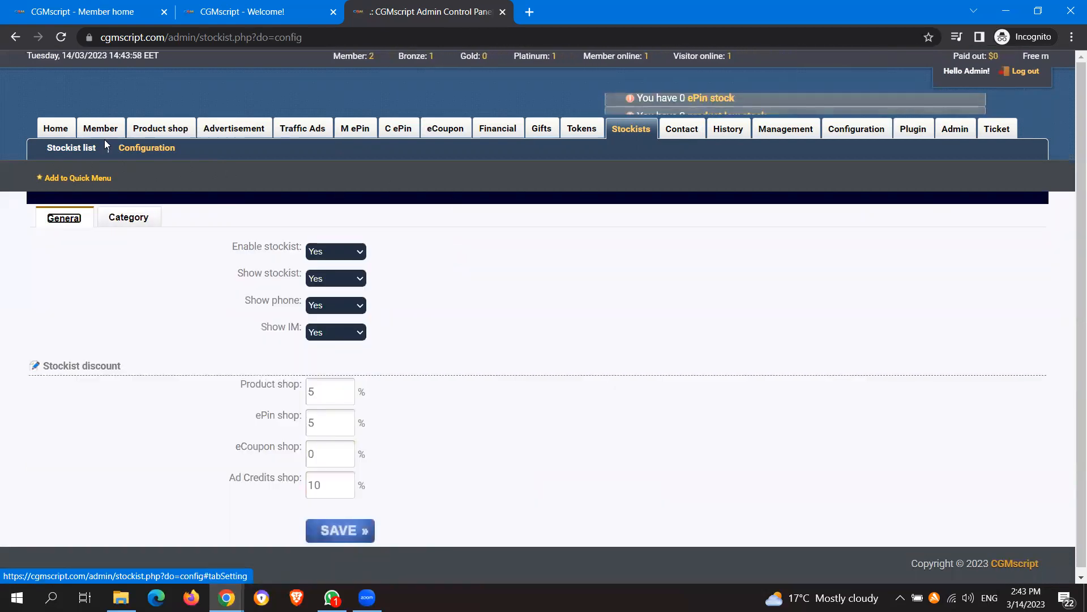
pyautogui.click(73, 148)
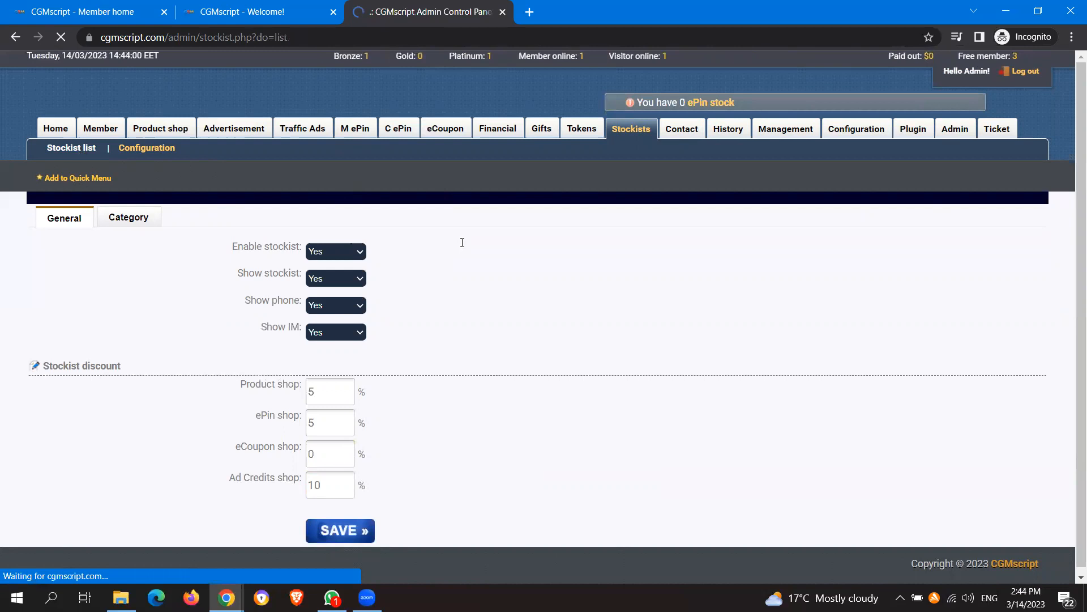
# Open the form for emailing members and set the recipients' language to English
pyautogui.click(674, 135)
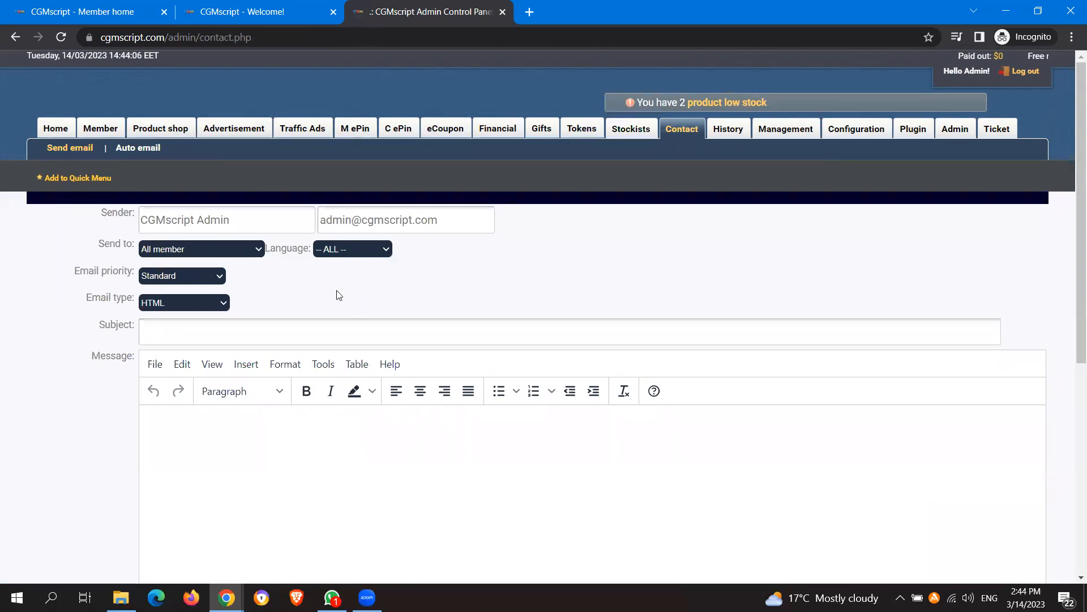
pyautogui.click(357, 250)
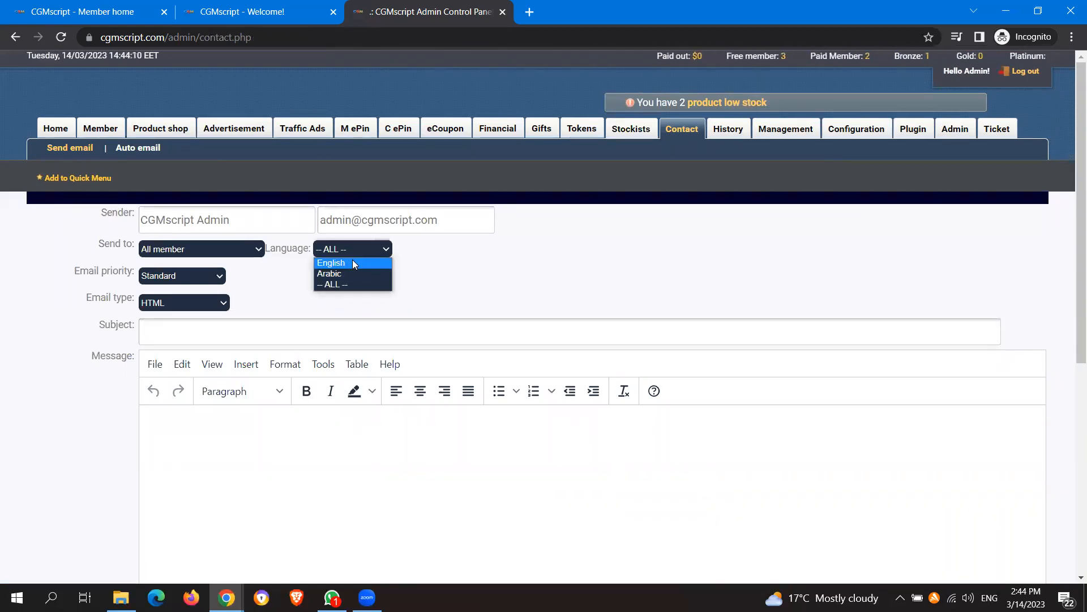
pyautogui.click(353, 264)
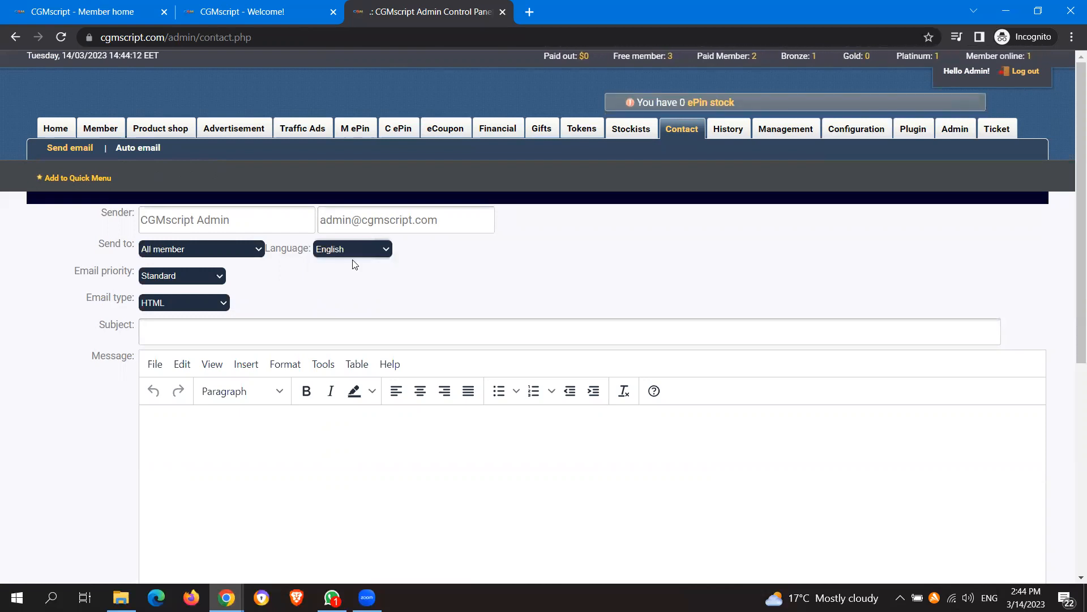
# Try the Paid Member, Free member and Specific member recipient options, then set the email's recipient to Specific email
pyautogui.click(231, 248)
pyautogui.click(225, 274)
pyautogui.click(207, 248)
pyautogui.click(210, 284)
pyautogui.click(201, 254)
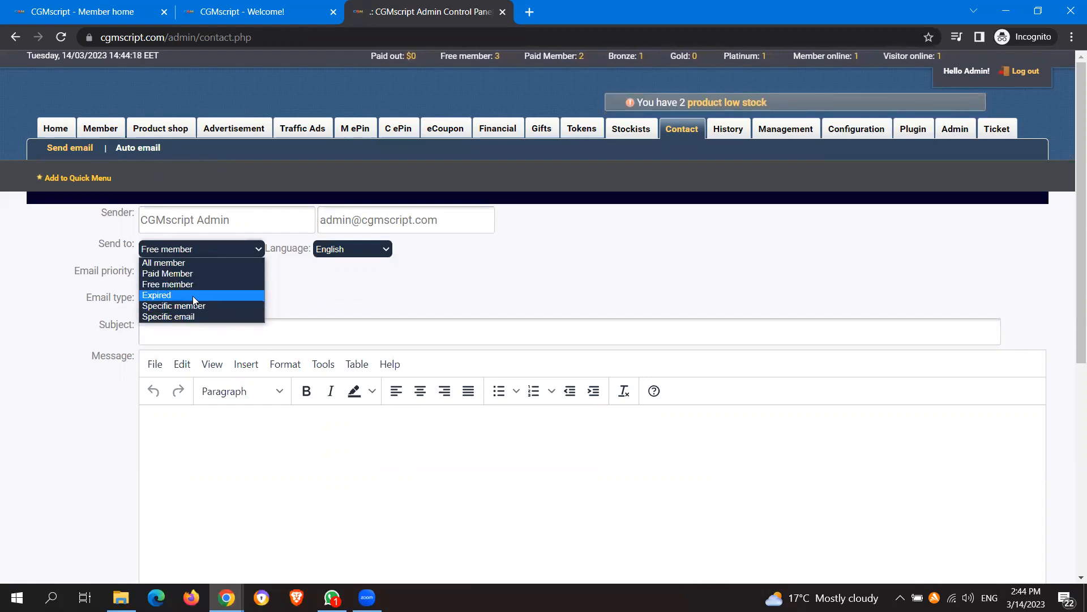
pyautogui.click(195, 305)
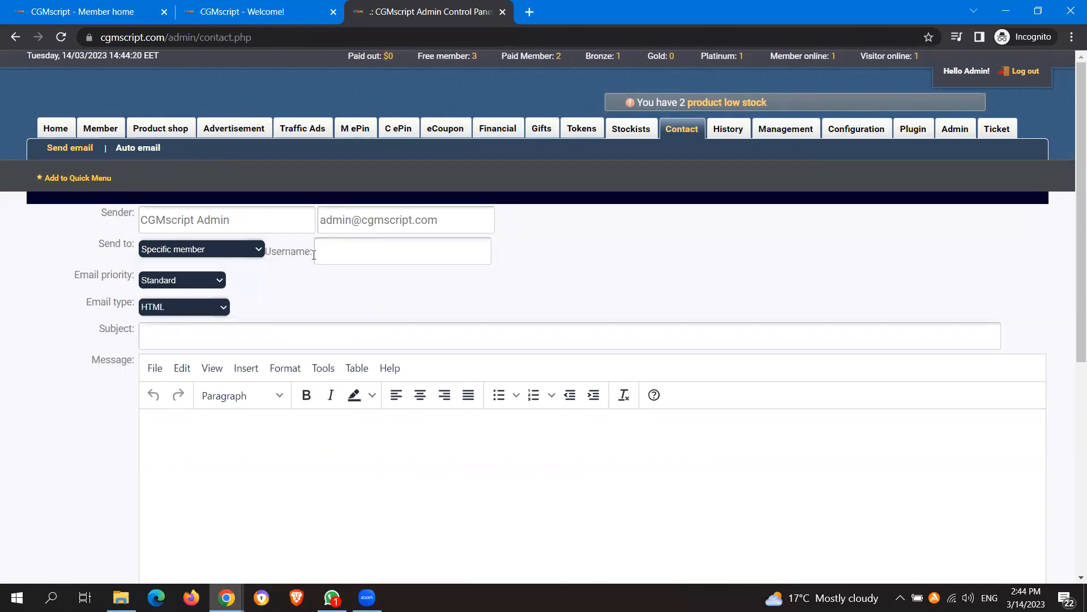
pyautogui.click(252, 250)
pyautogui.click(201, 312)
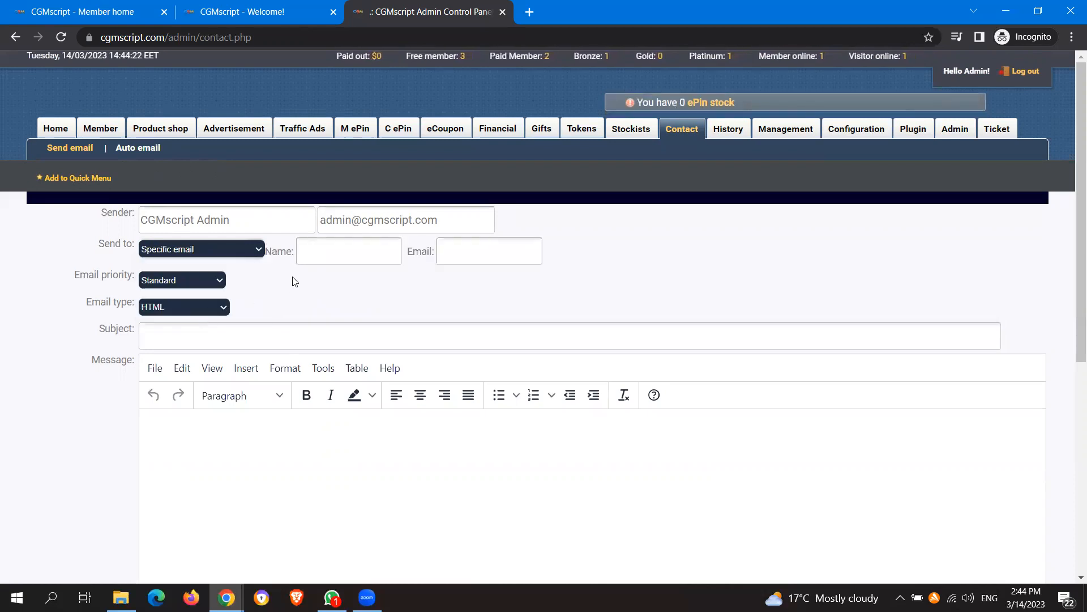
# Check the email priority options and enter "dscdcs" as the email subject
pyautogui.click(194, 281)
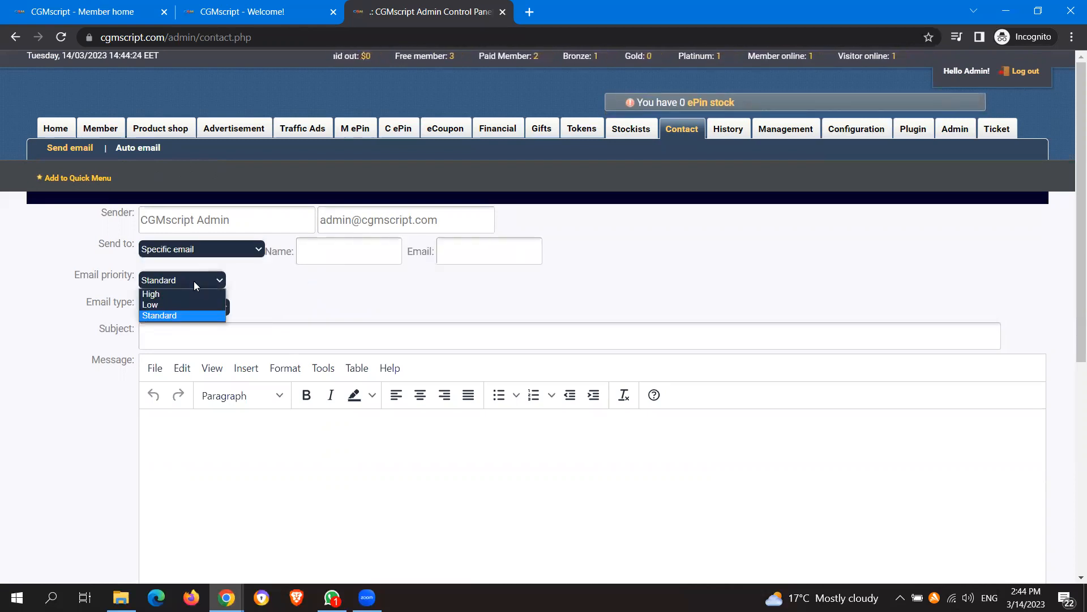
pyautogui.click(194, 281)
pyautogui.click(215, 342)
pyautogui.write('dscdcs')
pyautogui.press('Tab')
pyautogui.press('Tab')
pyautogui.press('Tab')
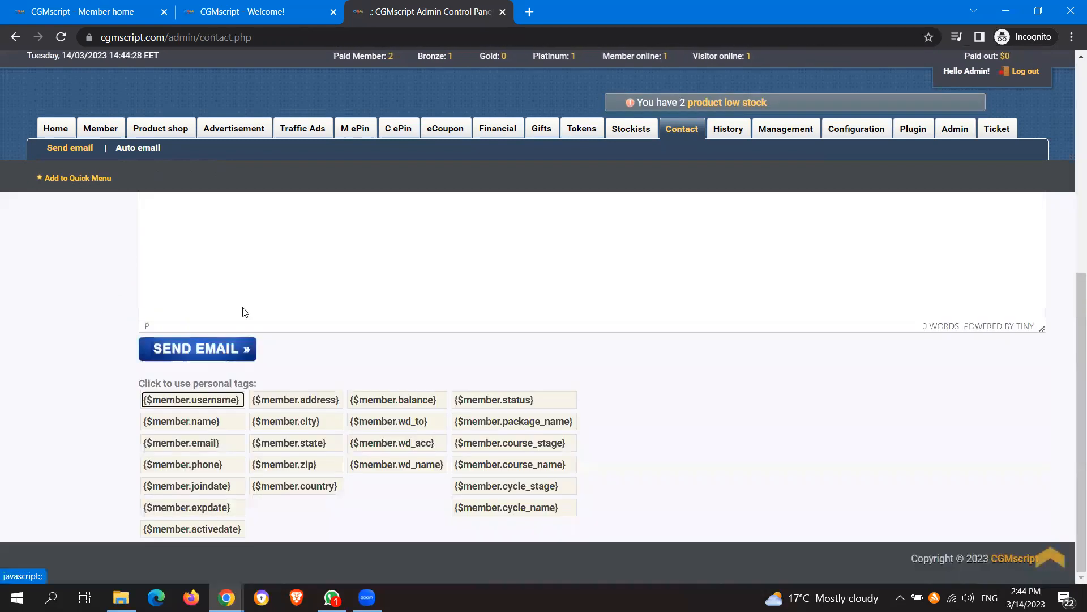
# Start the email message with the greeting "Hello" followed by the {$member.name} personal tag
pyautogui.click(245, 312)
pyautogui.write('asld')
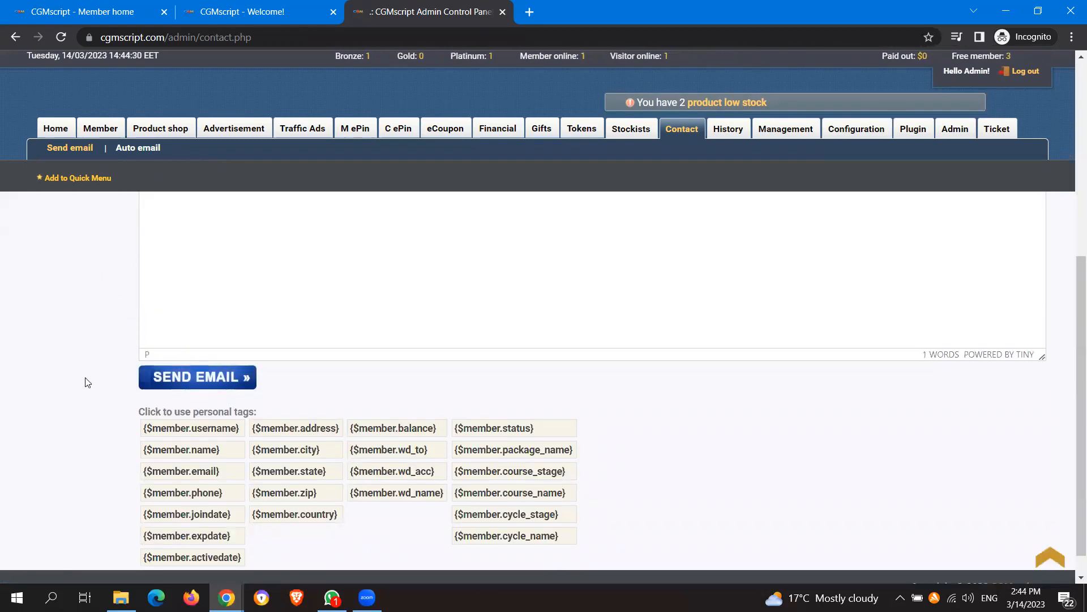
pyautogui.hotkey('ctrl', 'a')
pyautogui.write('Hello')
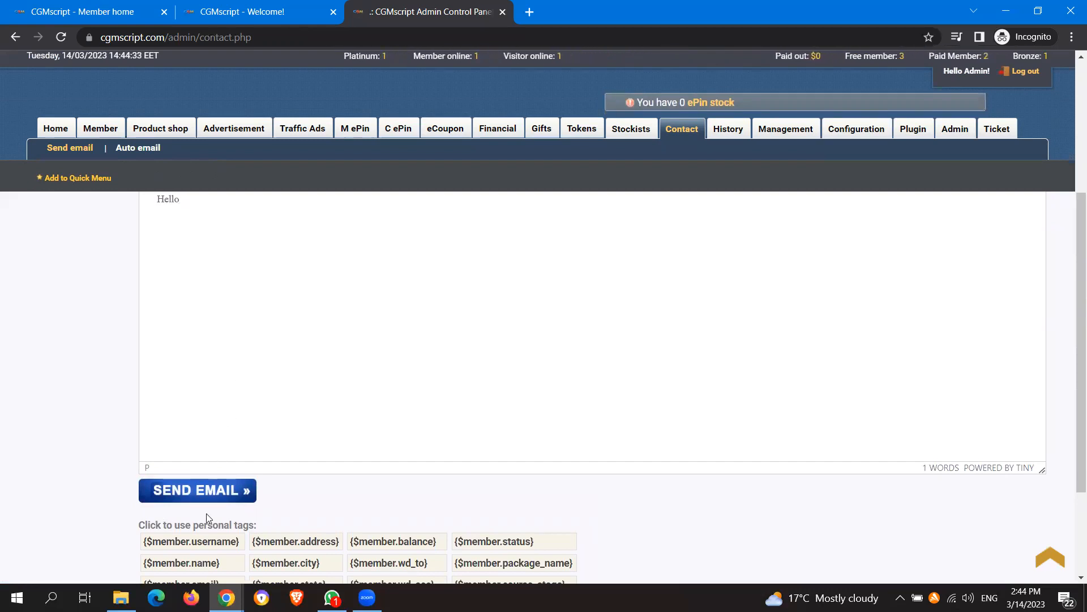
pyautogui.click(180, 562)
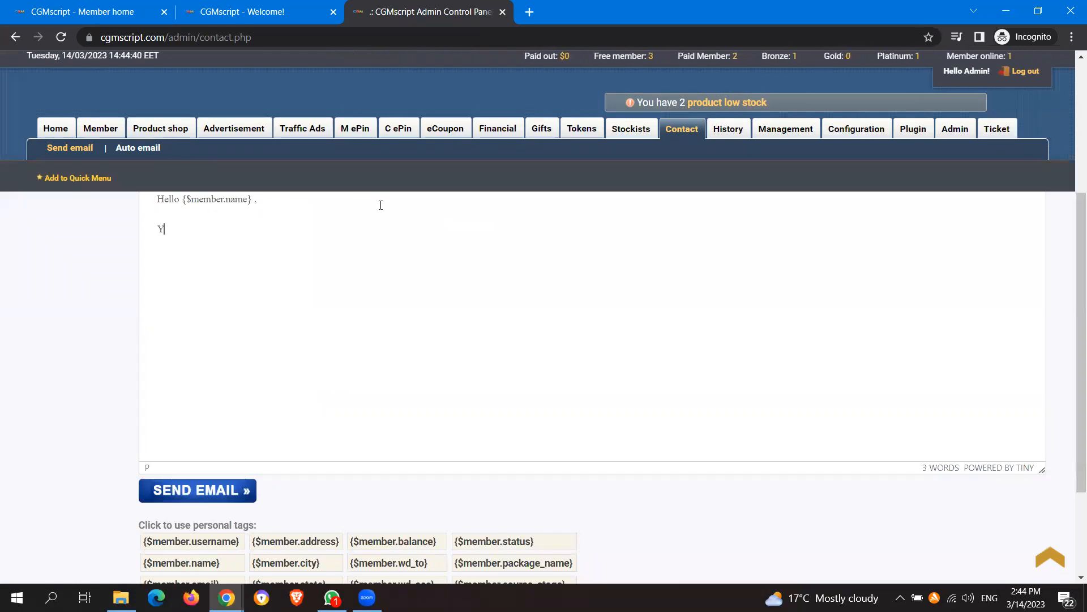
# Add the line "Your Username is :" to the message, followed by the {$member.username} personal tag
pyautogui.write('acc')
pyautogui.press('BackSpace')
pyautogui.press('BackSpace')
pyautogui.press('BackSpace')
pyautogui.press('BackSpace')
pyautogui.press('BackSpace')
pyautogui.press('BackSpace')
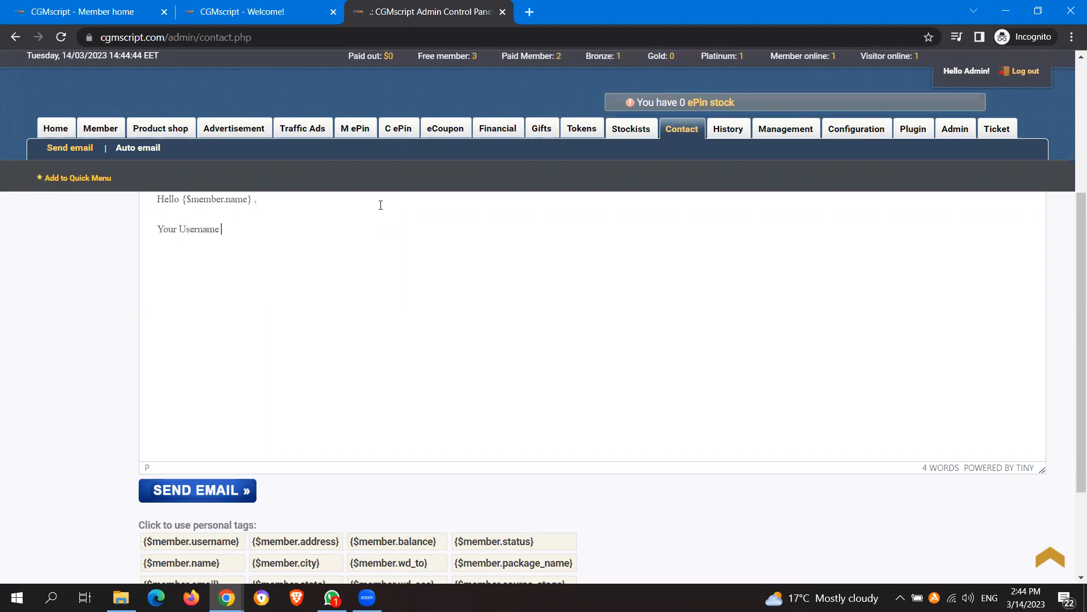
pyautogui.click(202, 542)
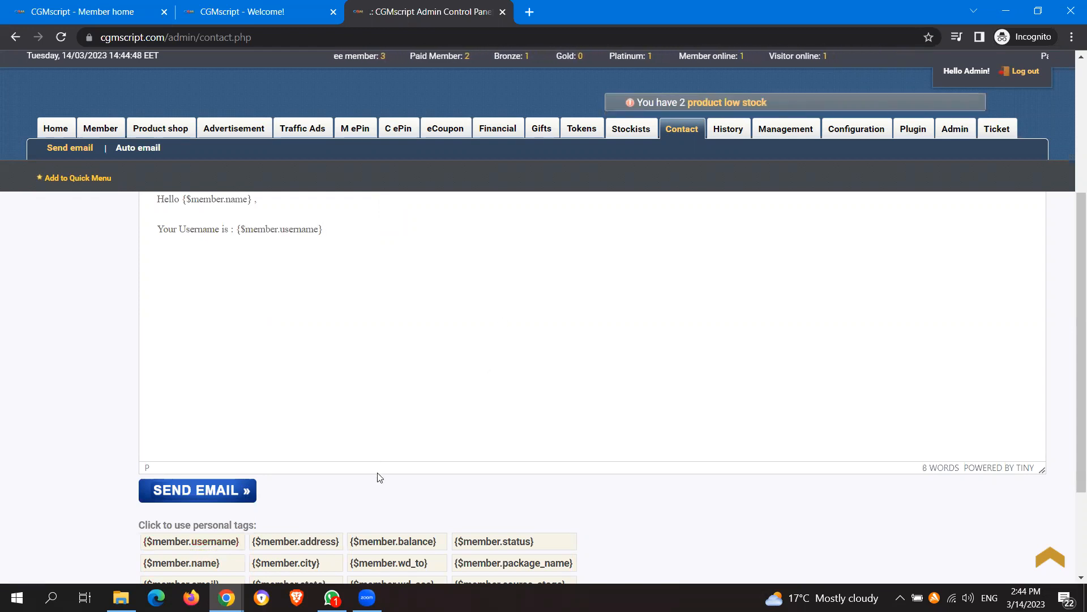
# Add the line "Your Balance is:" with the {$member.balance} personal tag, followed by a new line reading "Feel free"
pyautogui.write('Your Balance is:')
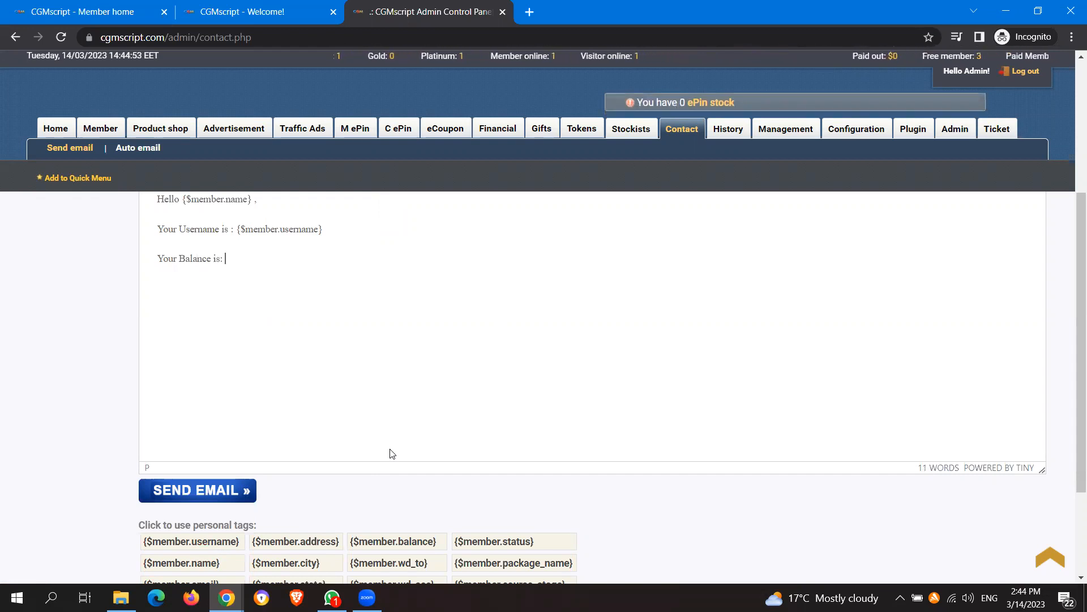
pyautogui.click(376, 540)
pyautogui.write('Feel free')
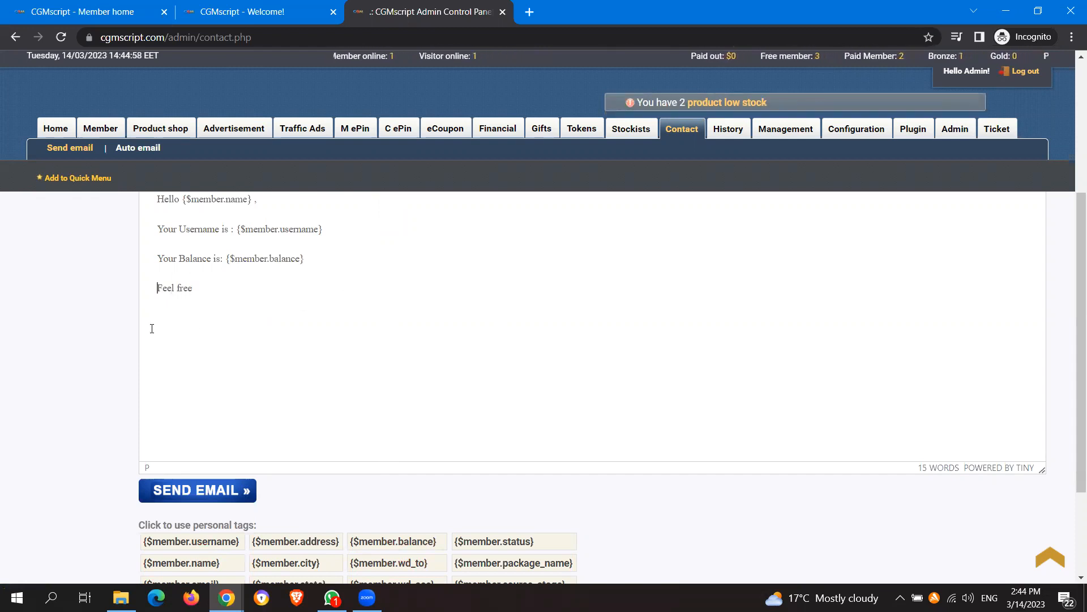
# Try the All member recipient option, then set the email's recipients to Paid Member
pyautogui.scroll(4, 59, 350)
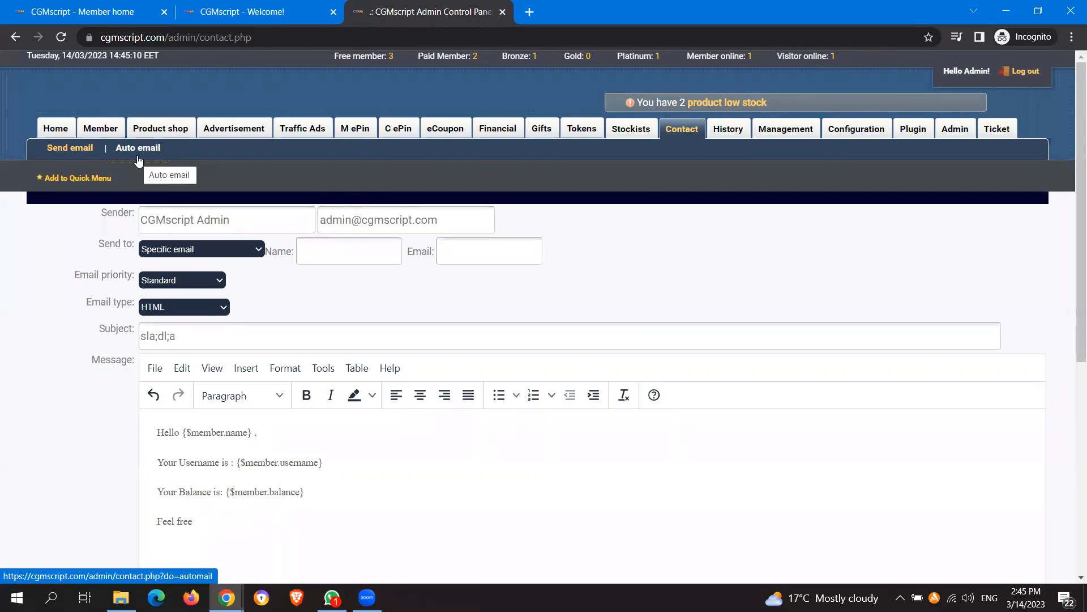
pyautogui.click(200, 248)
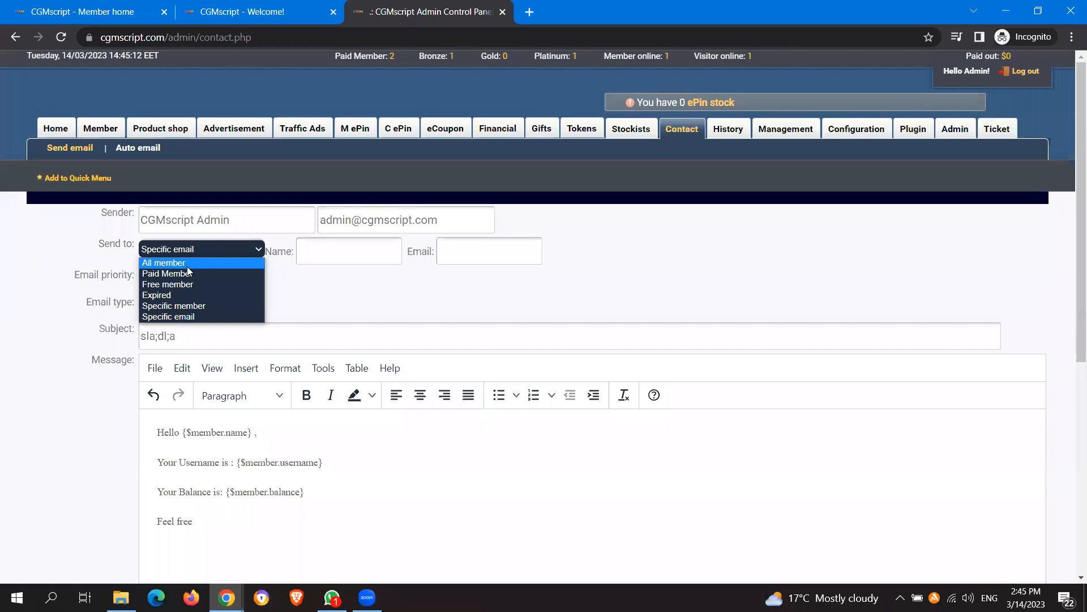
pyautogui.click(192, 262)
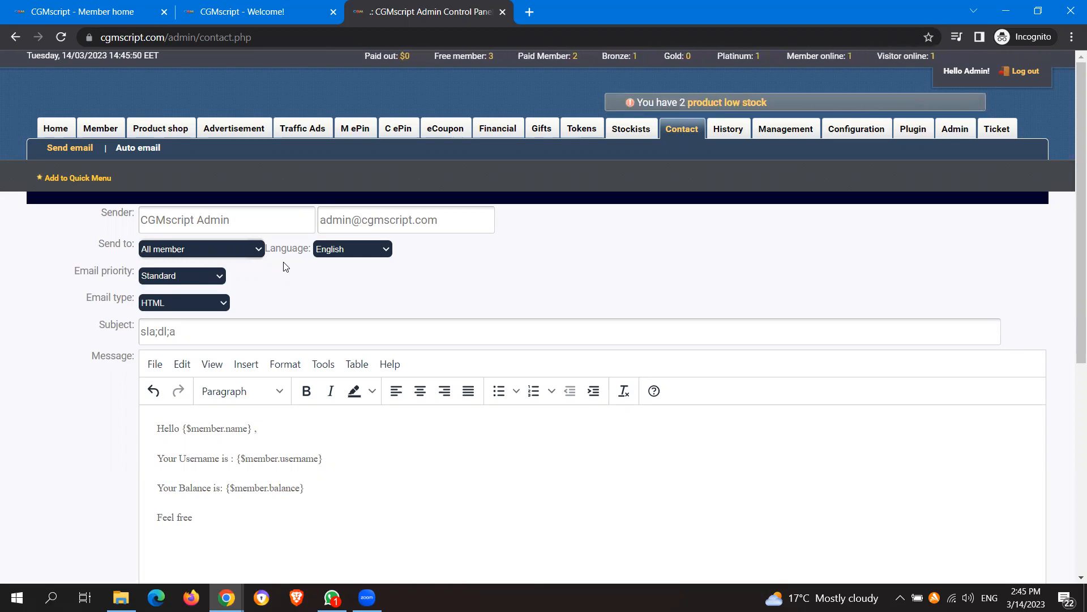
pyautogui.click(240, 253)
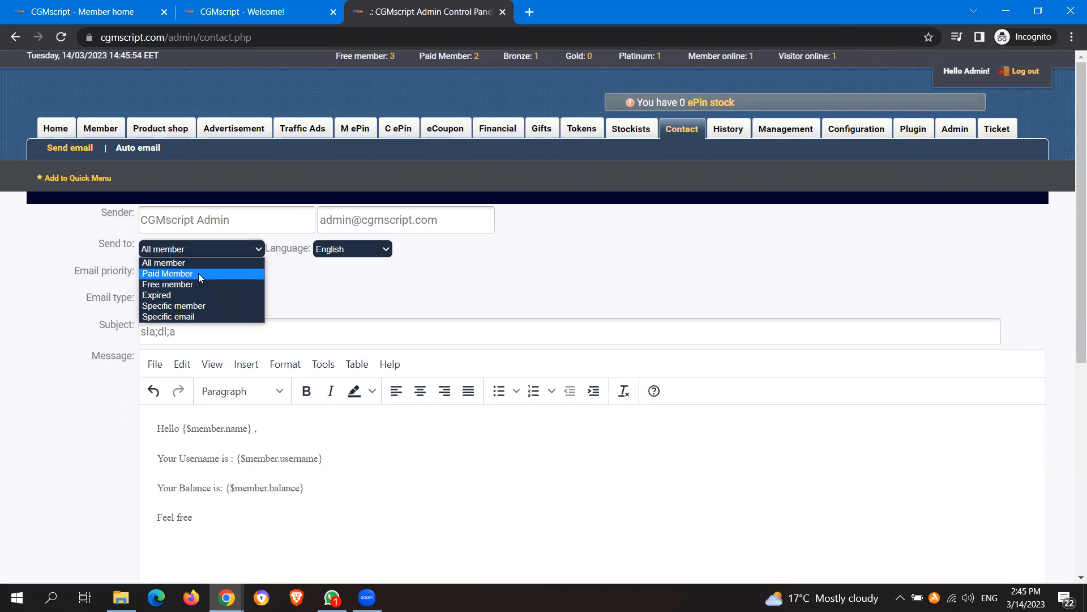
pyautogui.click(198, 274)
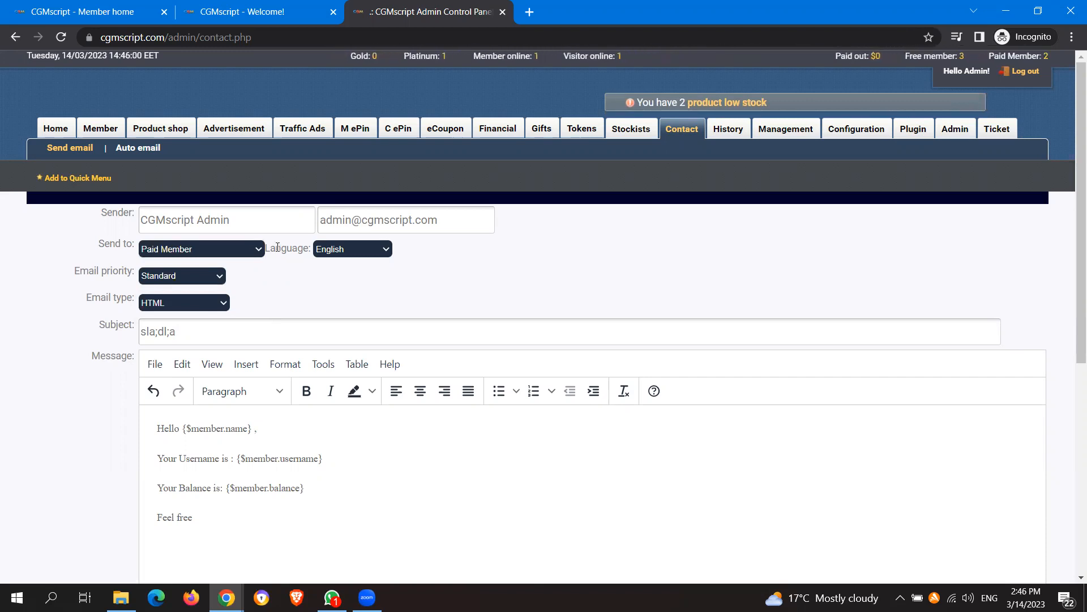
# Create a new auto email message and schedule it for 24 hours since the join date
pyautogui.click(144, 151)
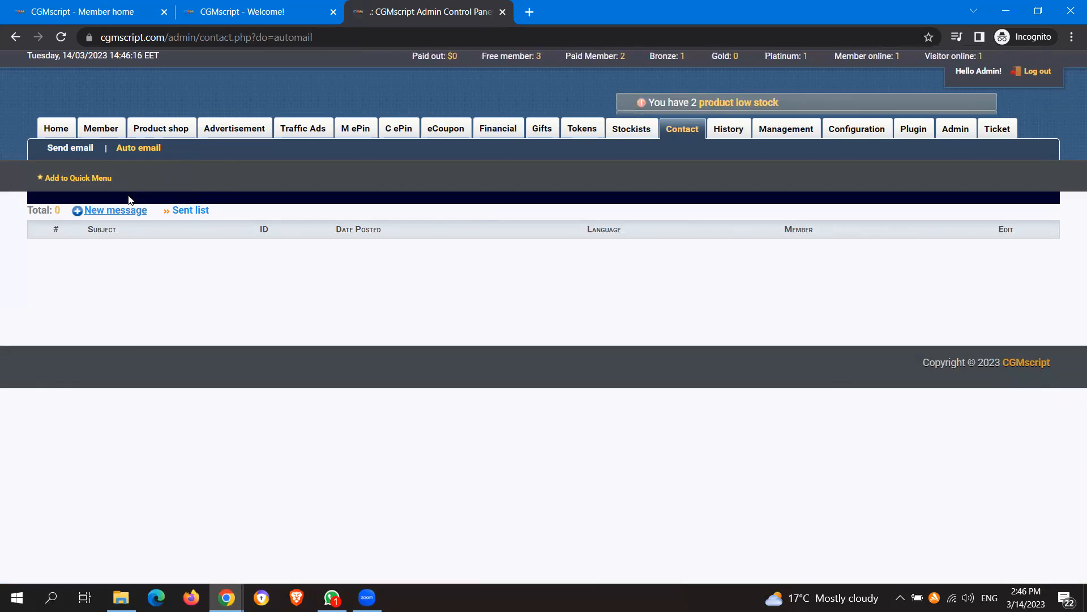
pyautogui.click(117, 213)
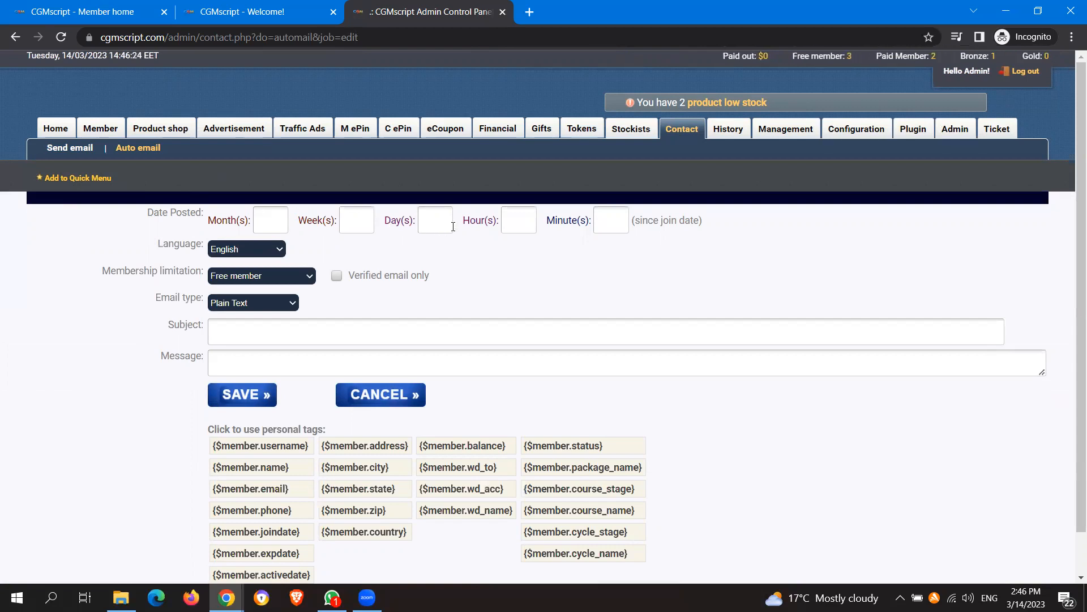
pyautogui.click(521, 217)
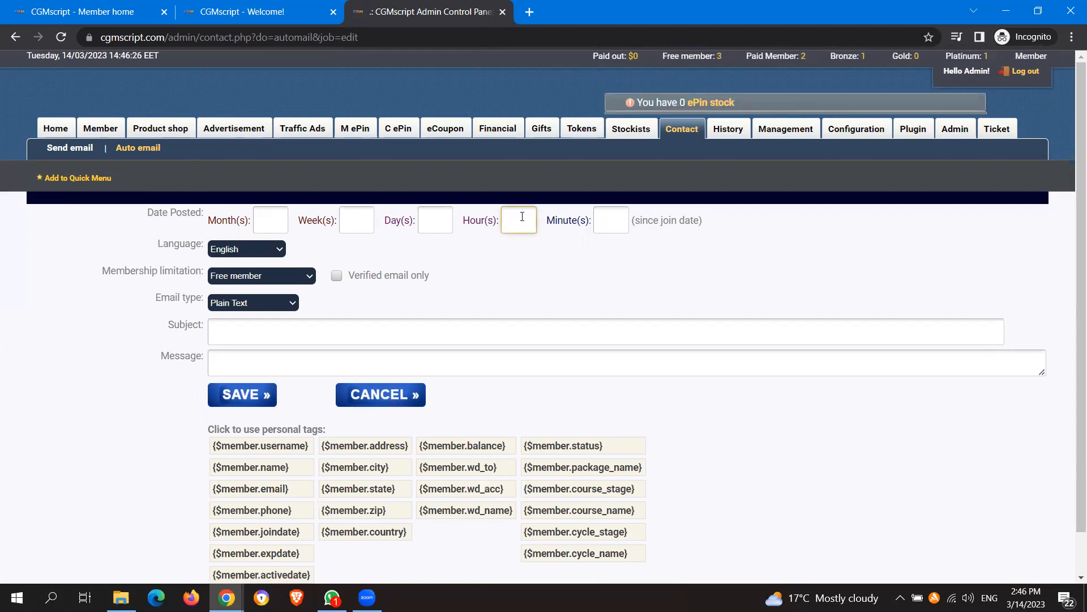
pyautogui.click(631, 296)
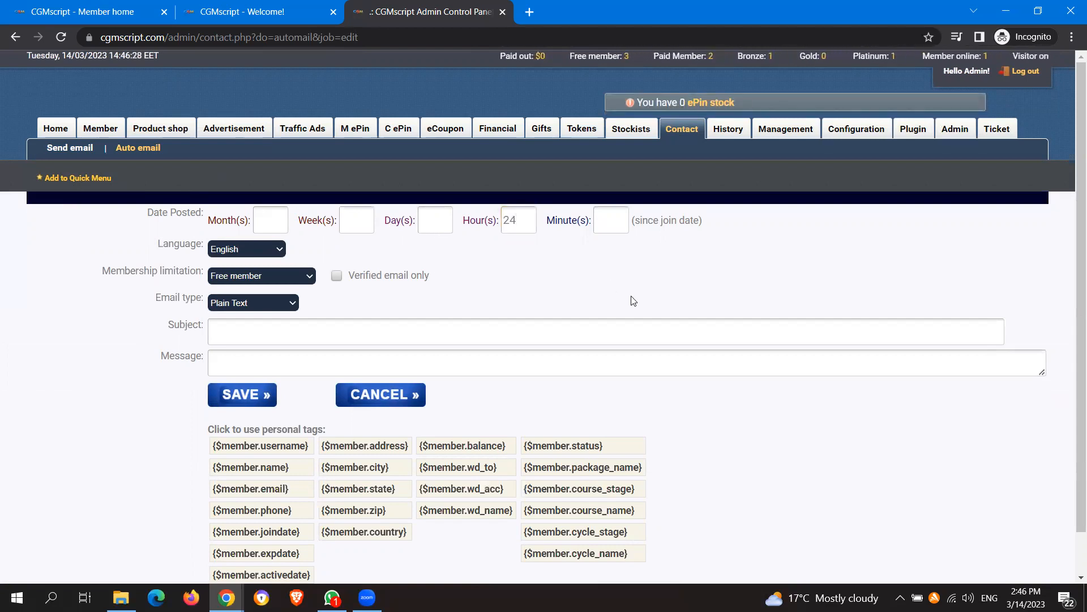
# Keep the language English and the limitation Free member, restrict the auto email to verified emails, and set its type to HTML
pyautogui.click(264, 247)
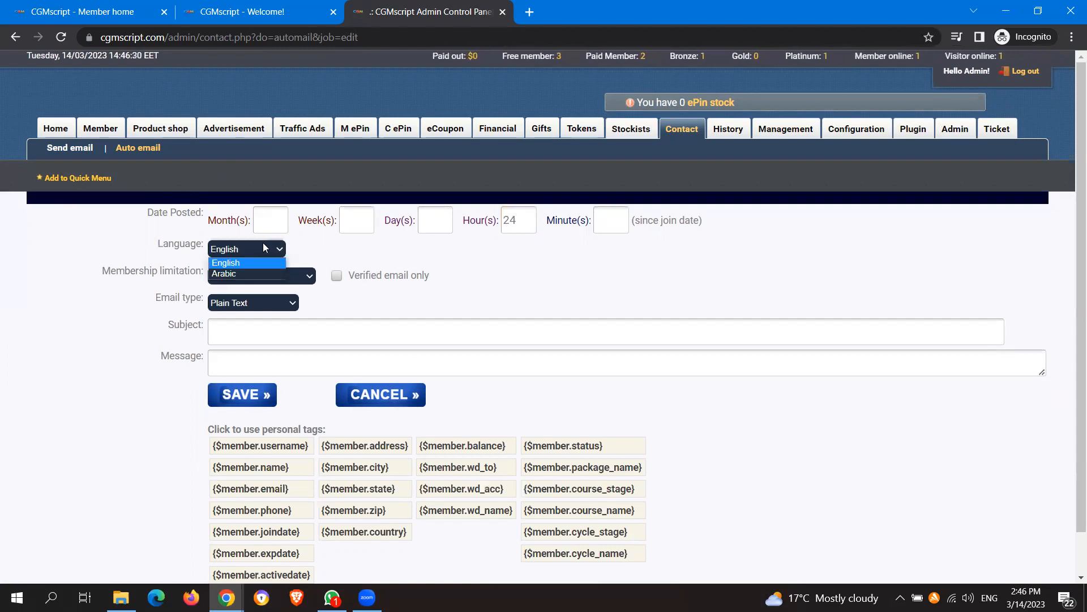
pyautogui.click(263, 247)
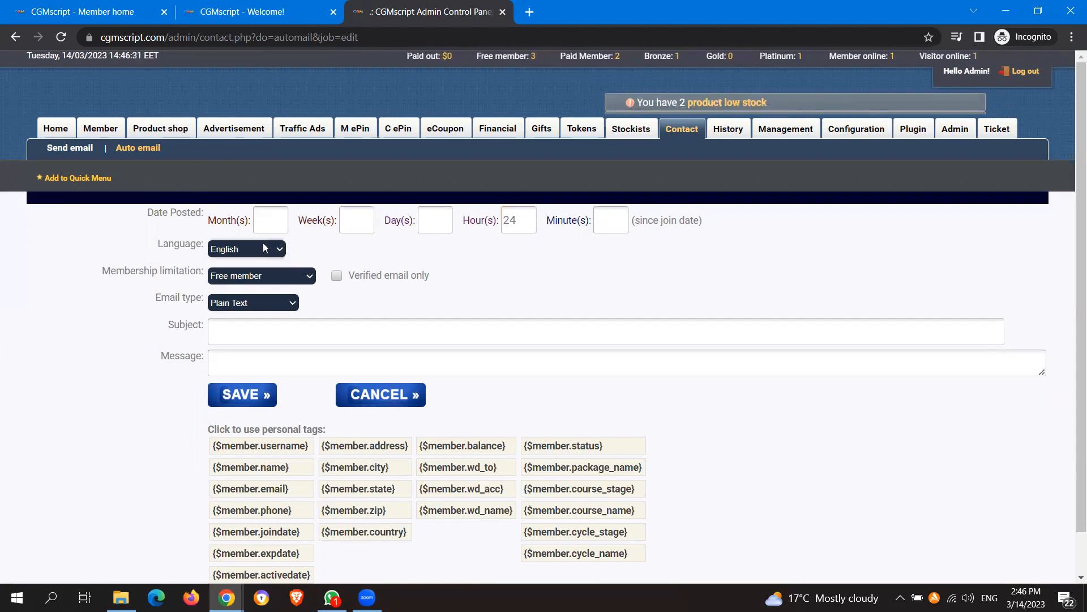
pyautogui.click(233, 277)
pyautogui.click(258, 302)
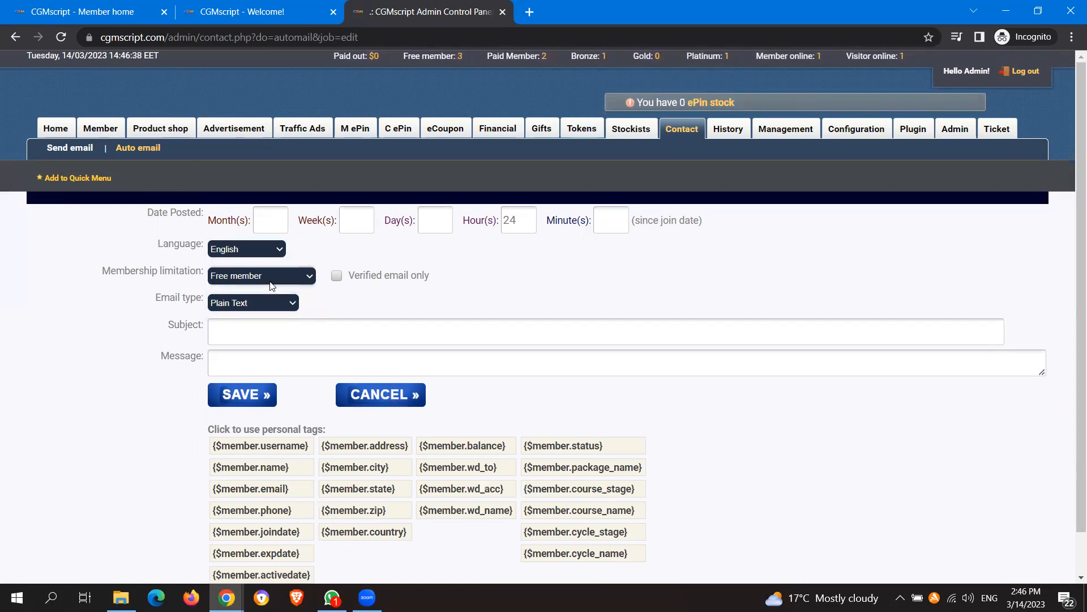
pyautogui.click(337, 278)
pyautogui.click(250, 303)
pyautogui.click(240, 328)
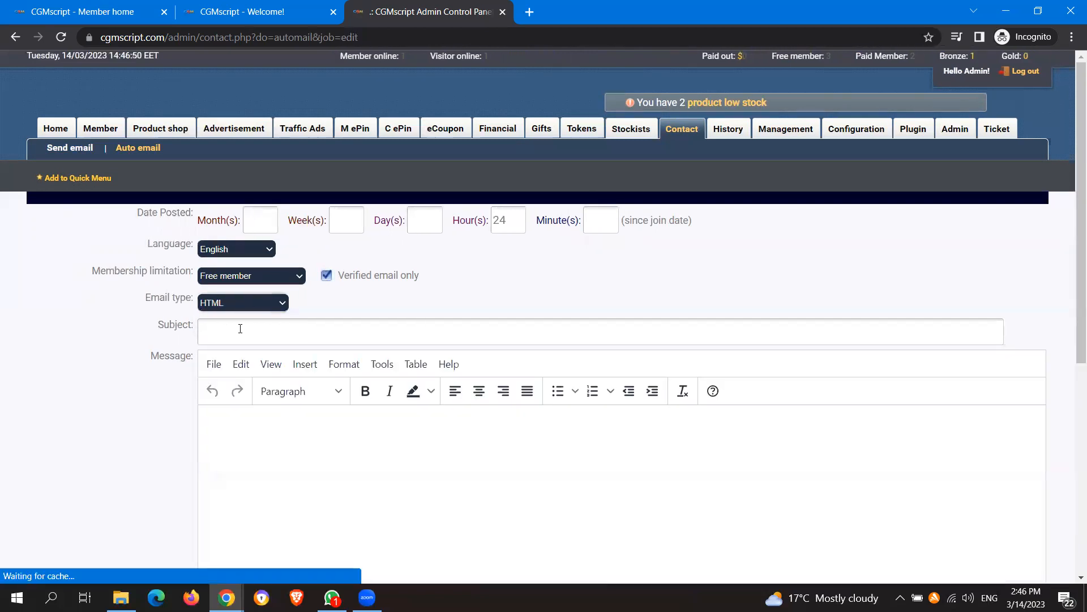
# Enter "Take the advantage" as the auto email's subject, replacing the trial wordings
pyautogui.click(247, 337)
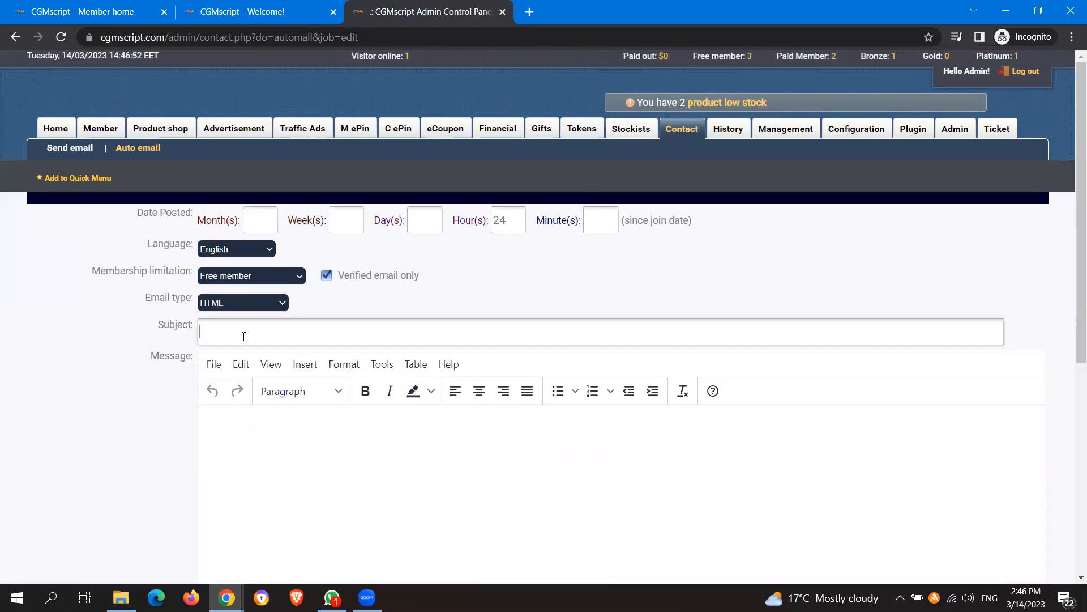
pyautogui.write('How to Ra')
pyautogui.hotkey('ctrl', 'a')
pyautogui.write('Upg')
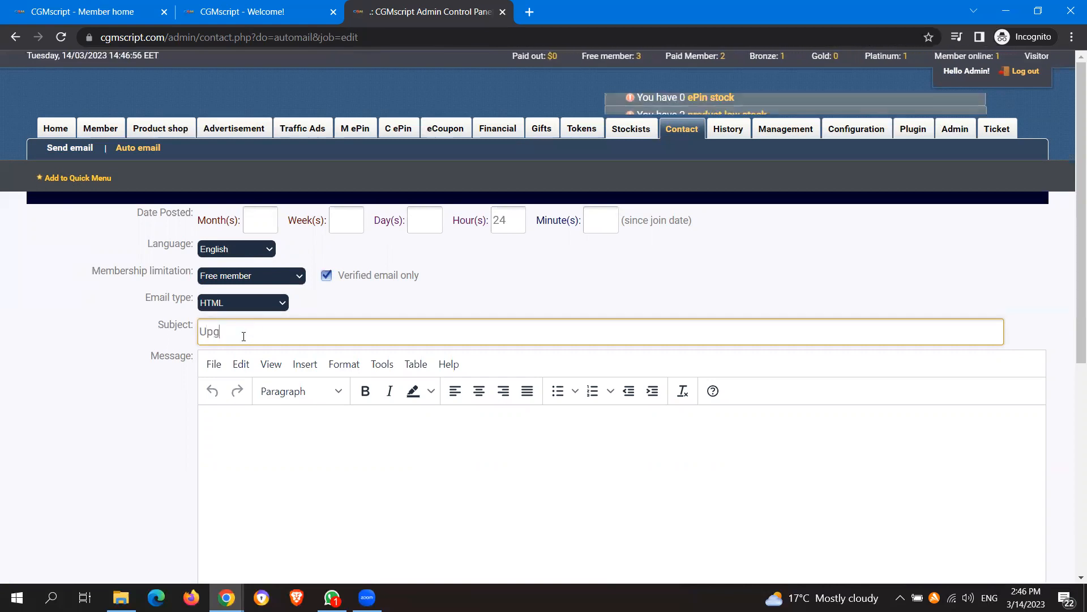
pyautogui.write('rade NOwGe')
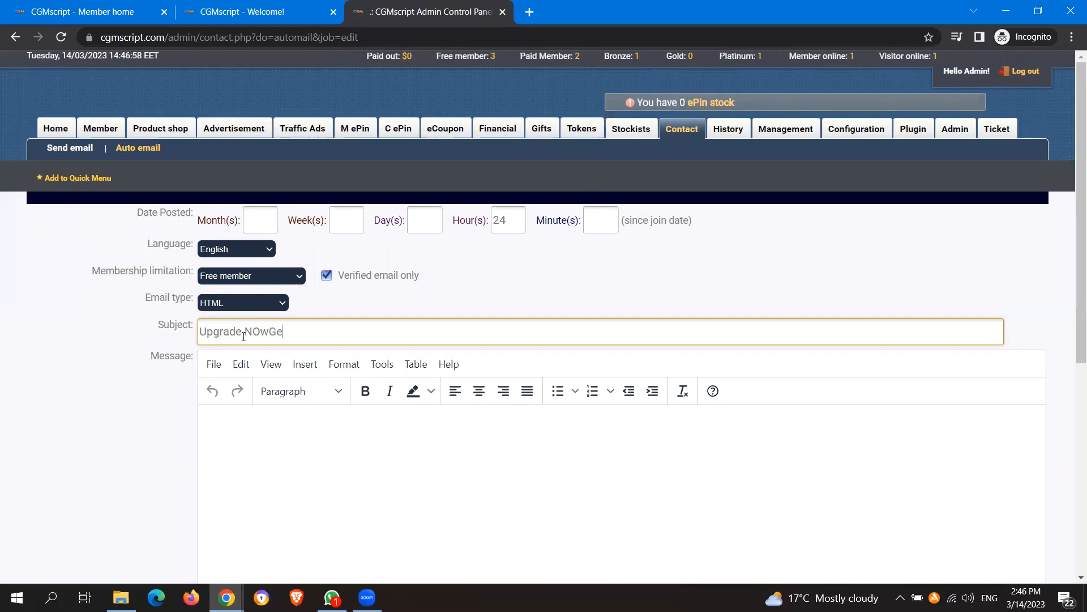
pyautogui.hotkey('ctrl', 'a')
pyautogui.write('G')
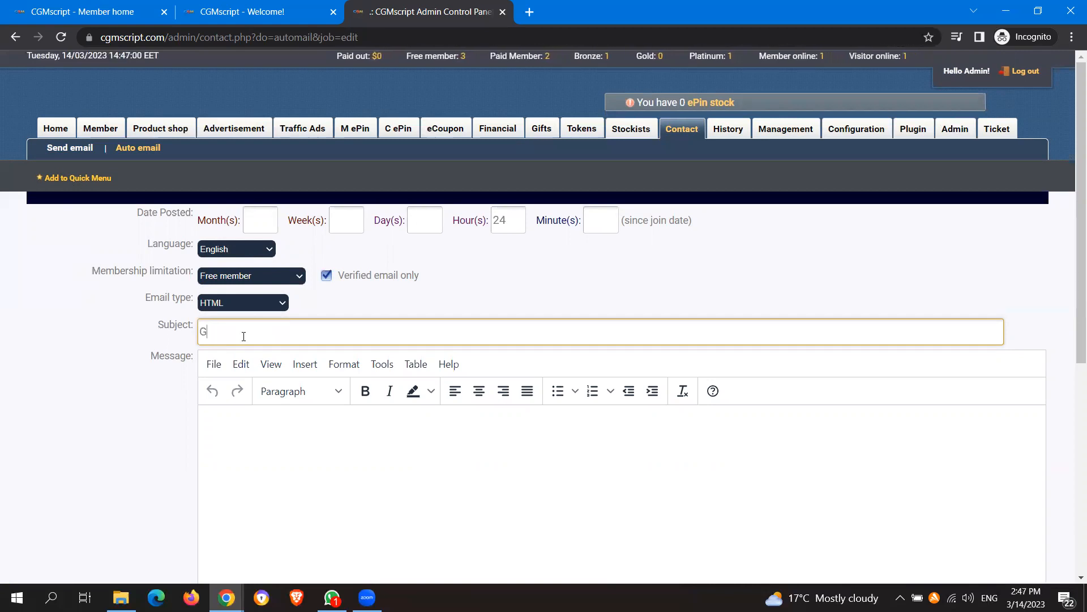
pyautogui.write('ake hte')
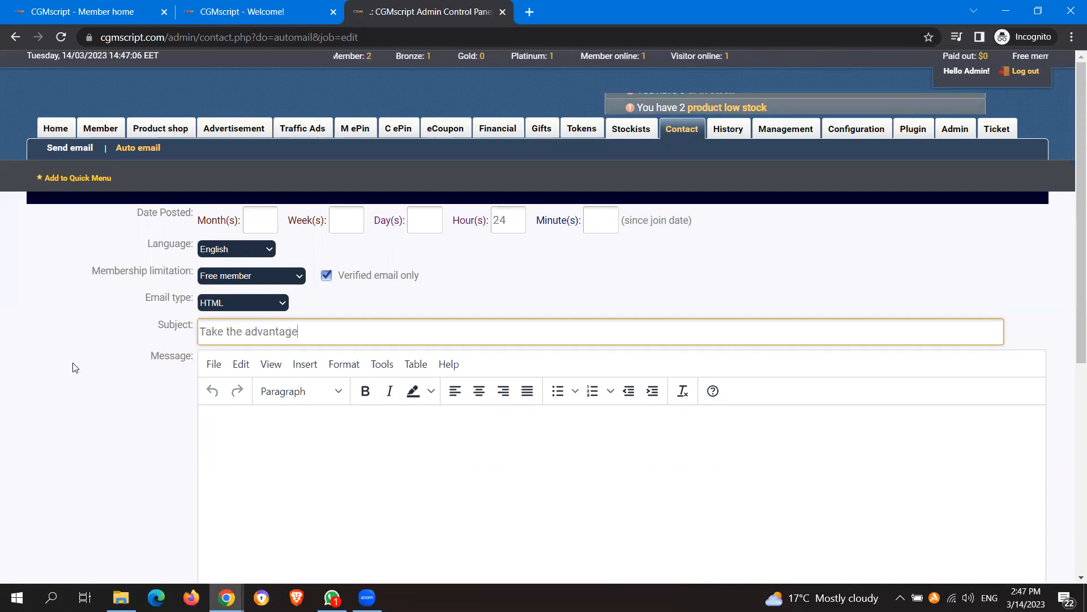
# Write "hello" in the auto email's message, followed by the {$member.name} personal tag
pyautogui.scroll(-3, 72, 364)
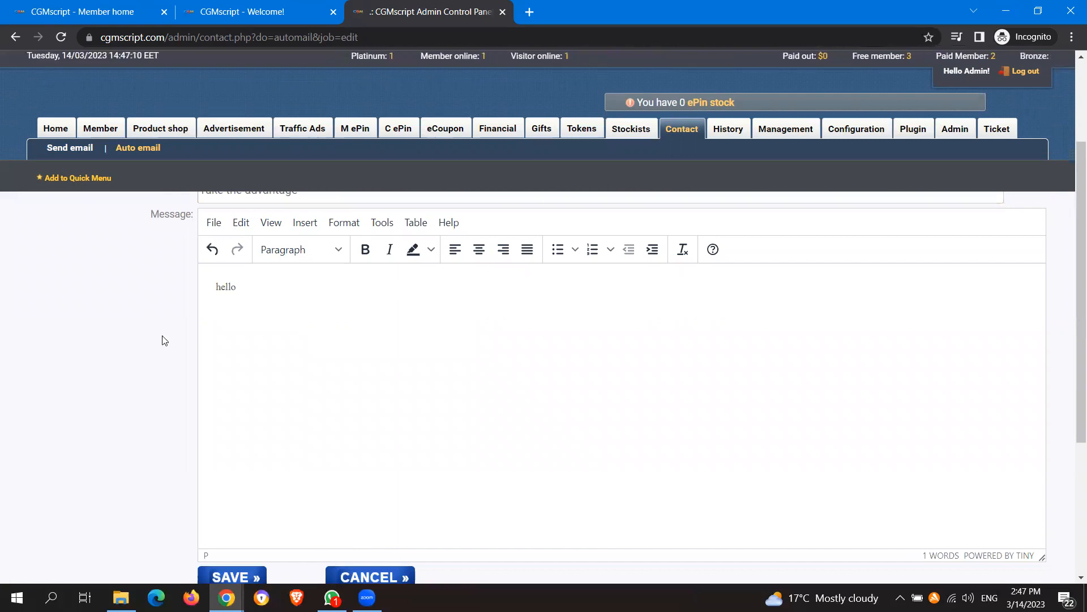
pyautogui.scroll(-3, 149, 342)
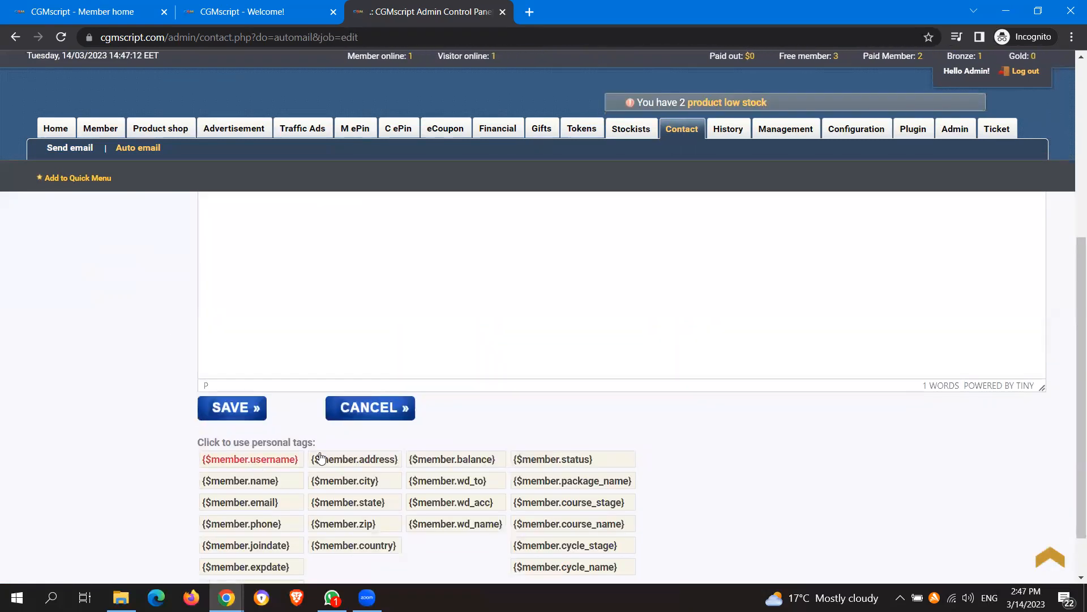
pyautogui.click(269, 486)
pyautogui.scroll(3, 65, 342)
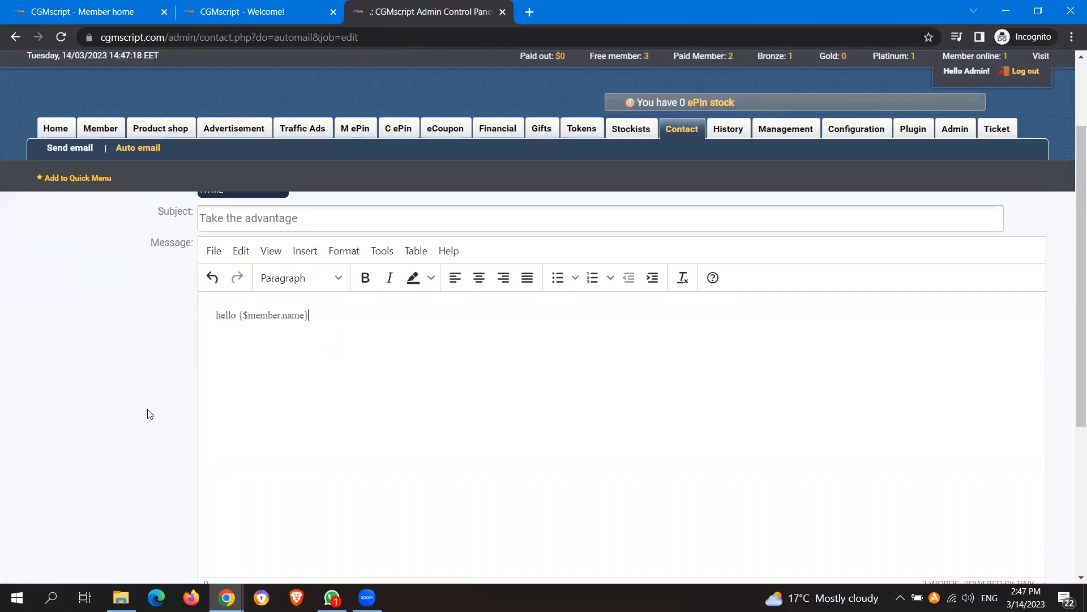
pyautogui.scroll(-3, 144, 414)
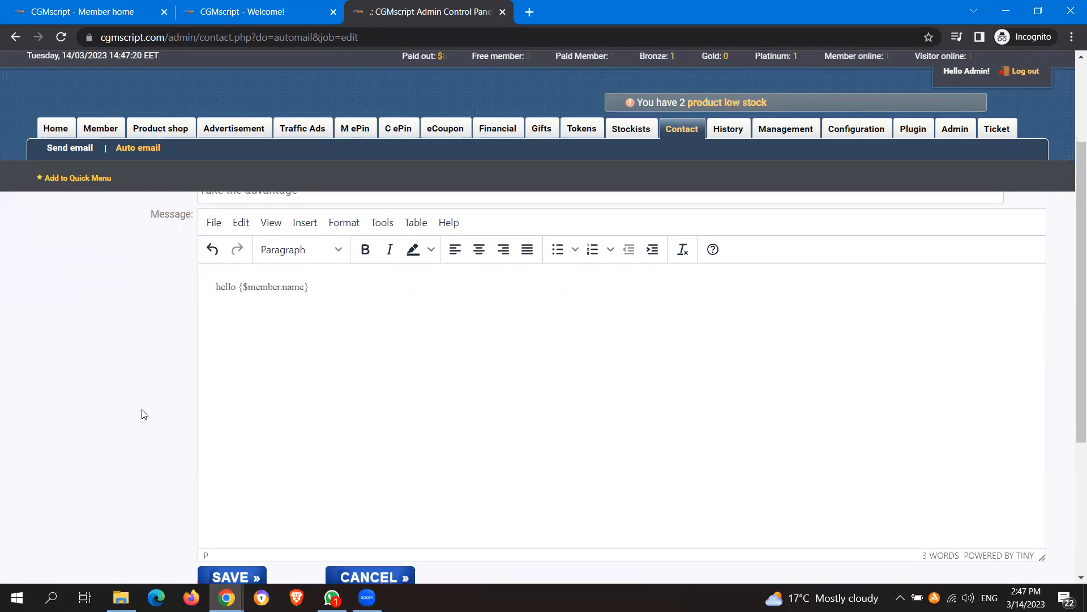
# Change the auto email's membership limitation to Paid Member
pyautogui.scroll(3, 144, 414)
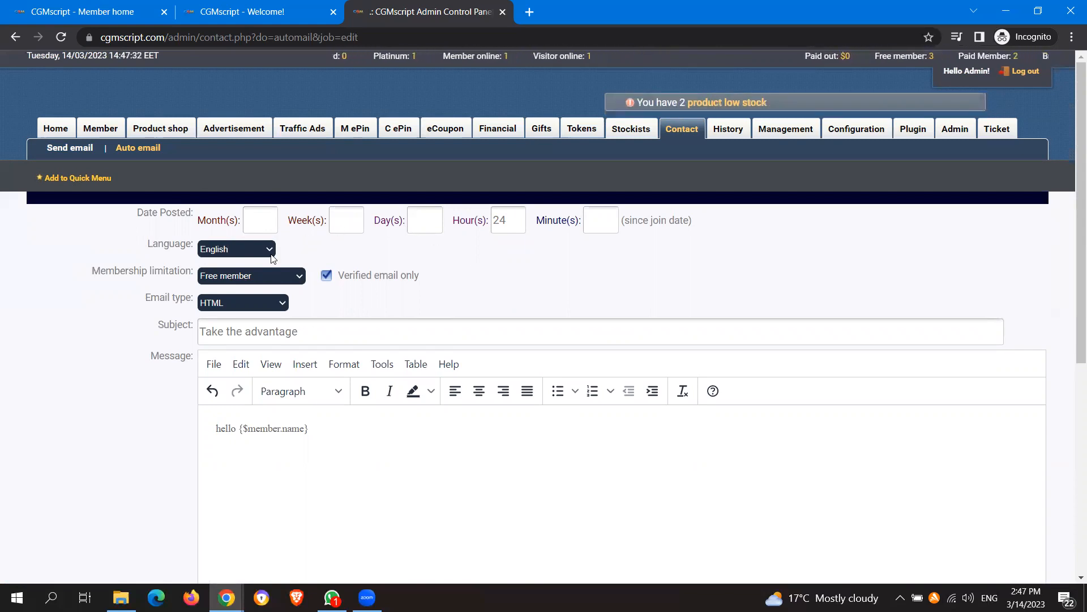
pyautogui.click(250, 277)
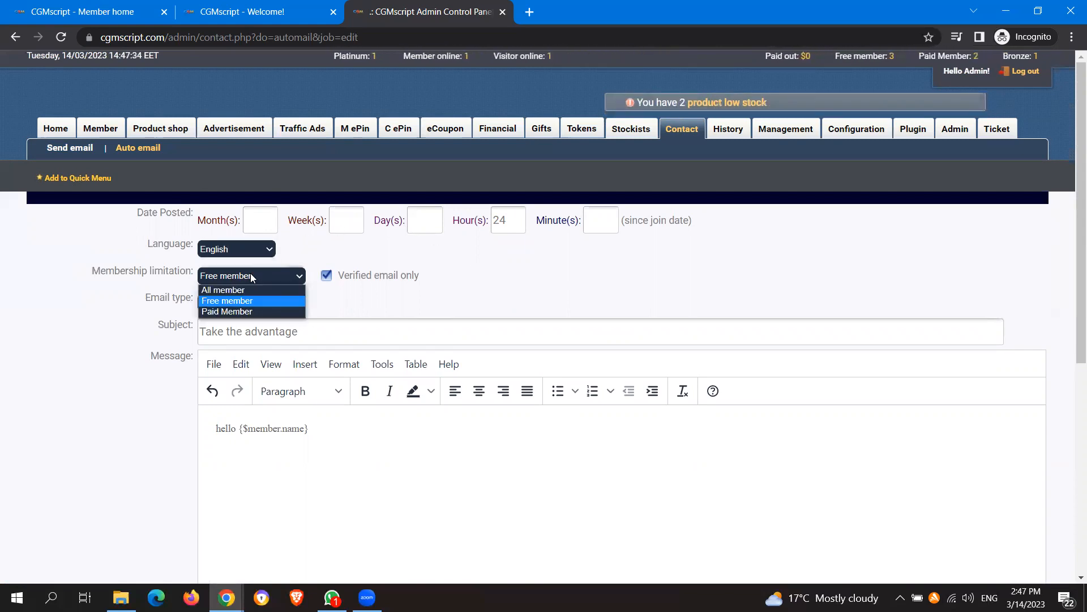
pyautogui.click(236, 312)
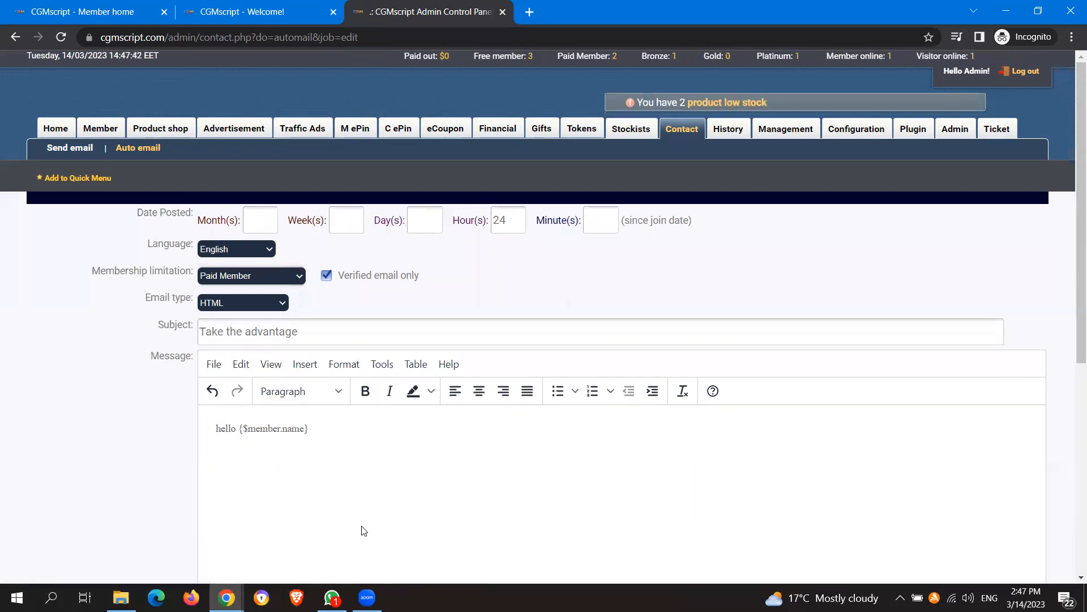
# Clear the hours value and schedule the auto email for 2 days since the join date
pyautogui.doubleClick(502, 220)
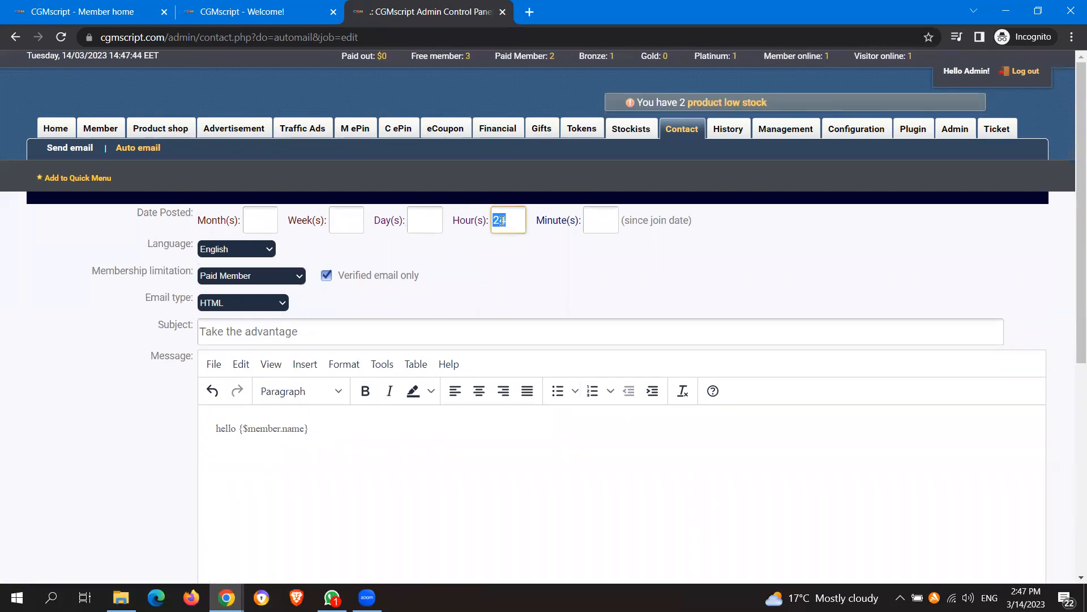
pyautogui.click(413, 222)
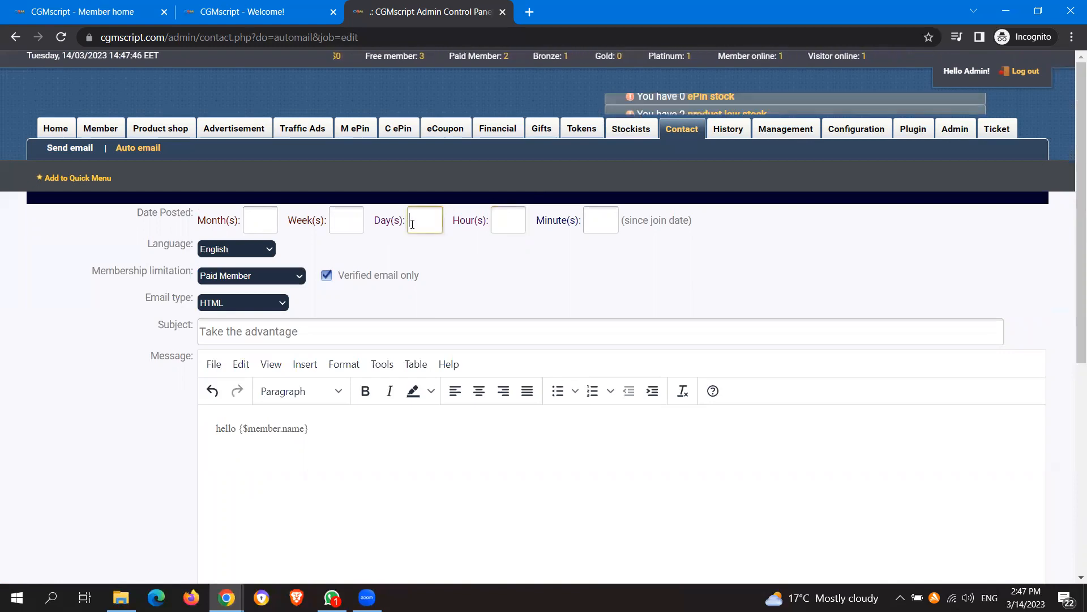
pyautogui.write('2')
pyautogui.click(334, 451)
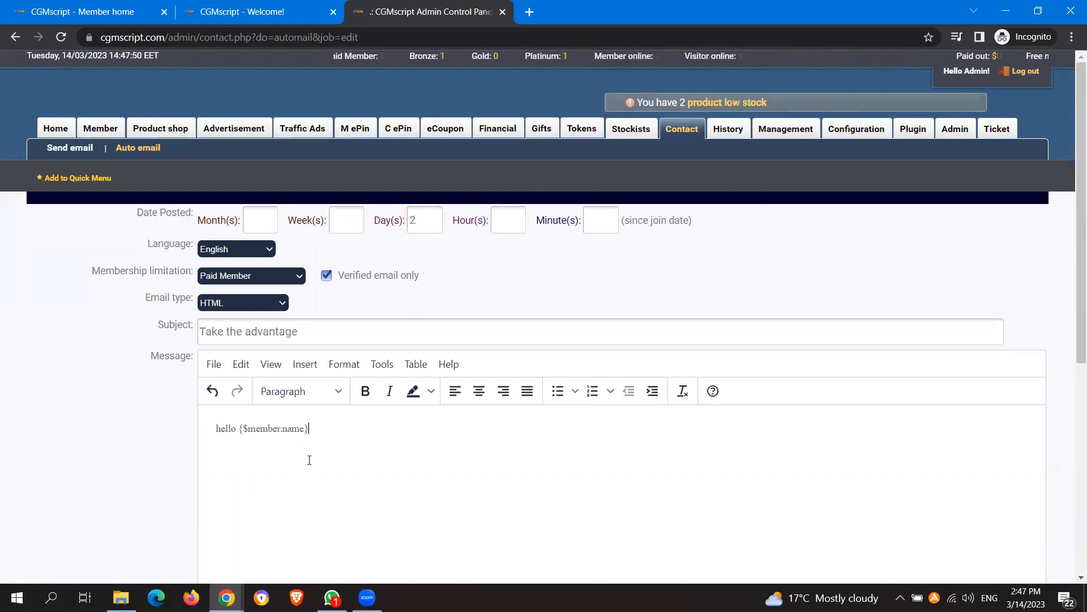
# Clear the auto email's days value and change its language to Arabic
pyautogui.doubleClick(424, 220)
pyautogui.press('BackSpace')
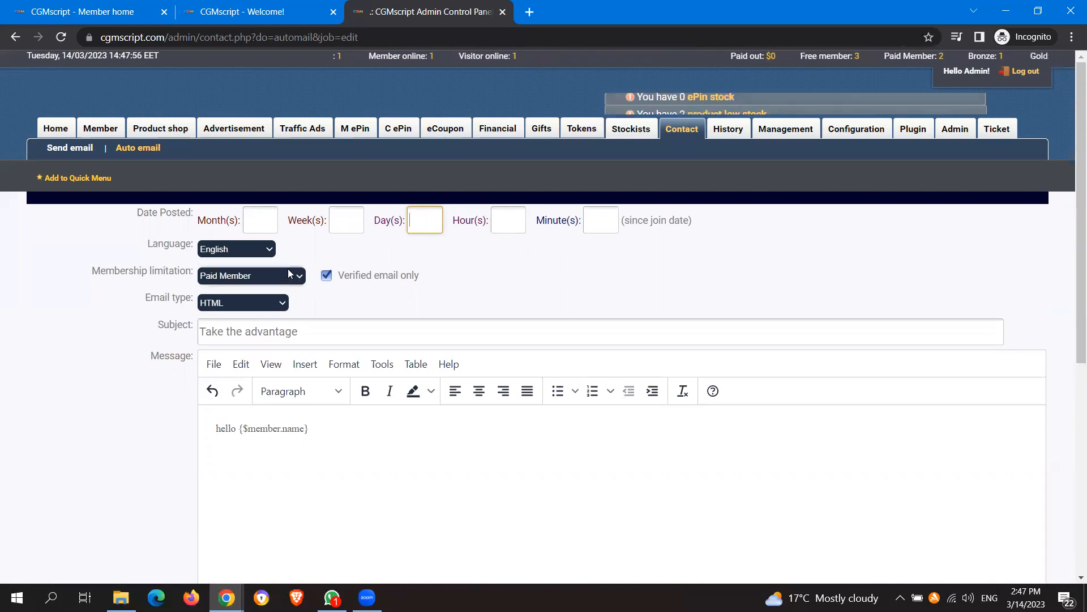
pyautogui.click(250, 249)
pyautogui.click(247, 274)
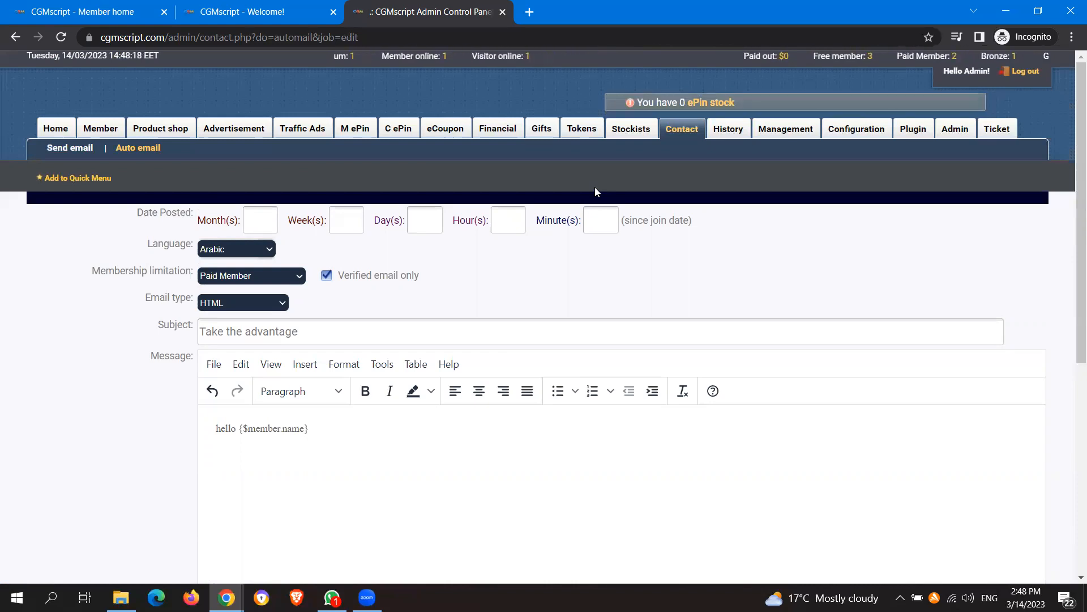
# Review the earning, trial earning, transfer and point exchange logs in the history section
pyautogui.click(739, 130)
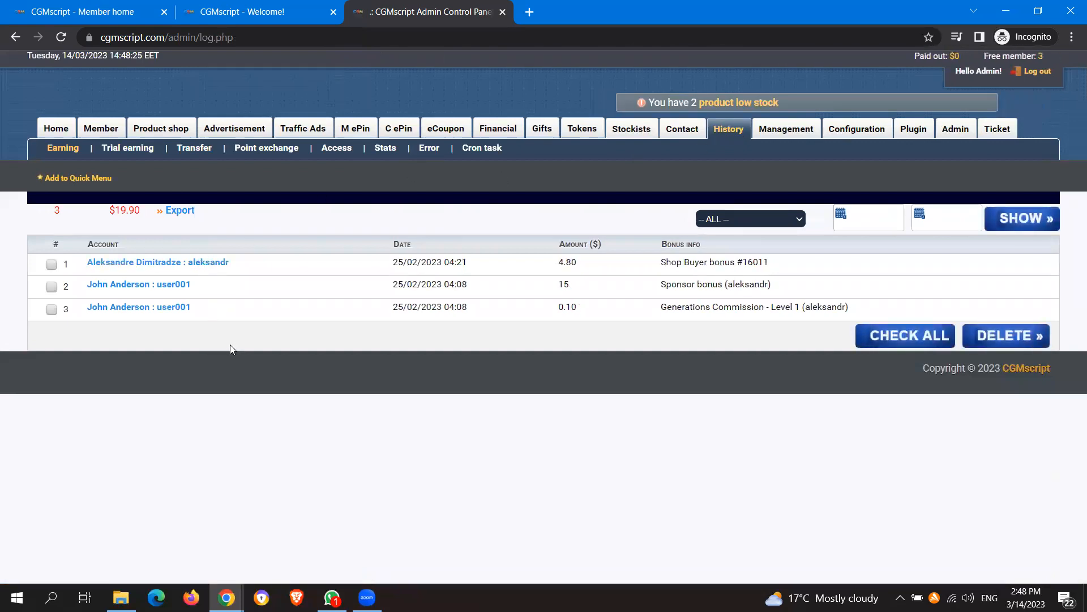
pyautogui.click(114, 152)
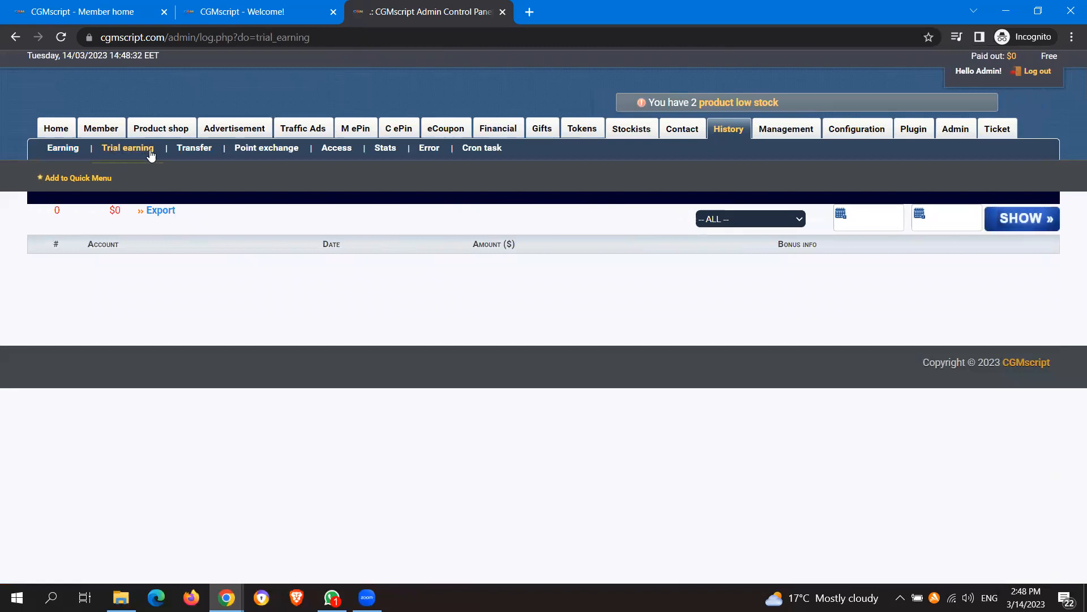
pyautogui.click(196, 150)
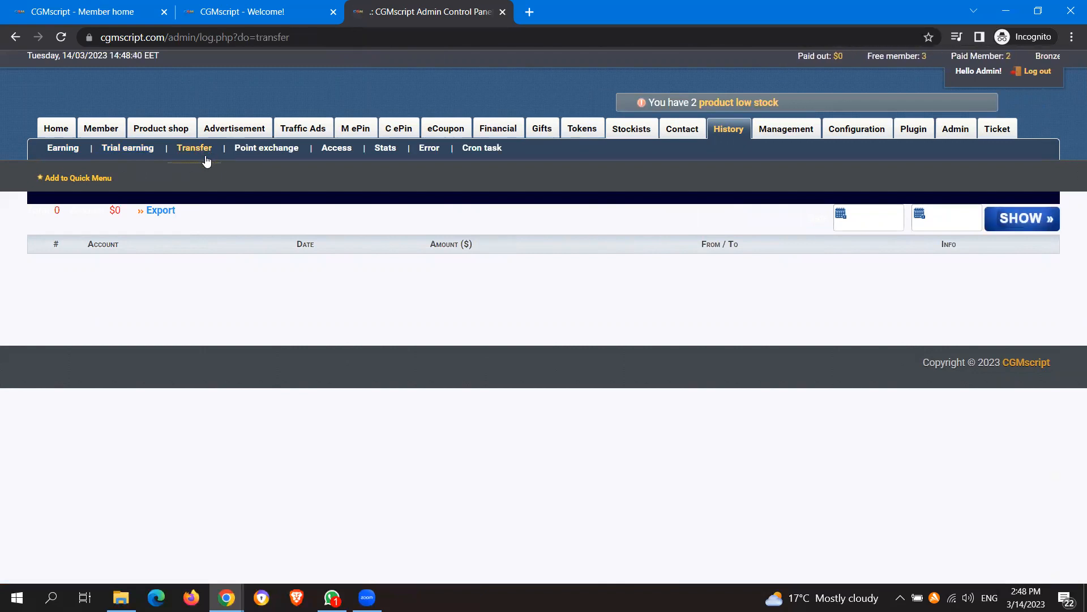
pyautogui.click(268, 153)
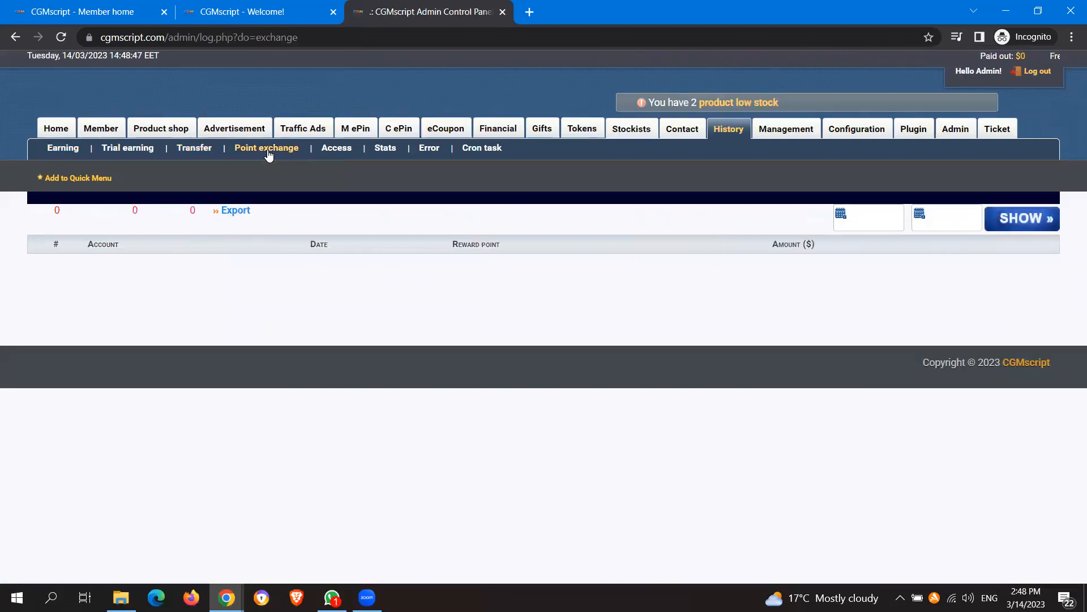
# Examine the members' IP addresses in the access history and view the site visit stats
pyautogui.click(349, 154)
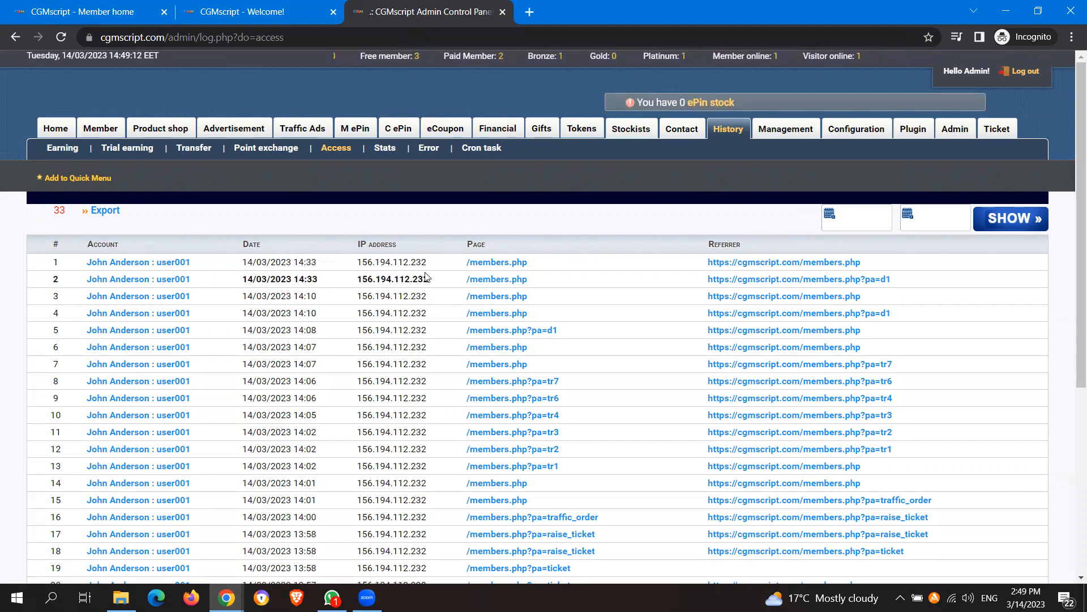
pyautogui.moveTo(428, 264); pyautogui.dragTo(356, 266)
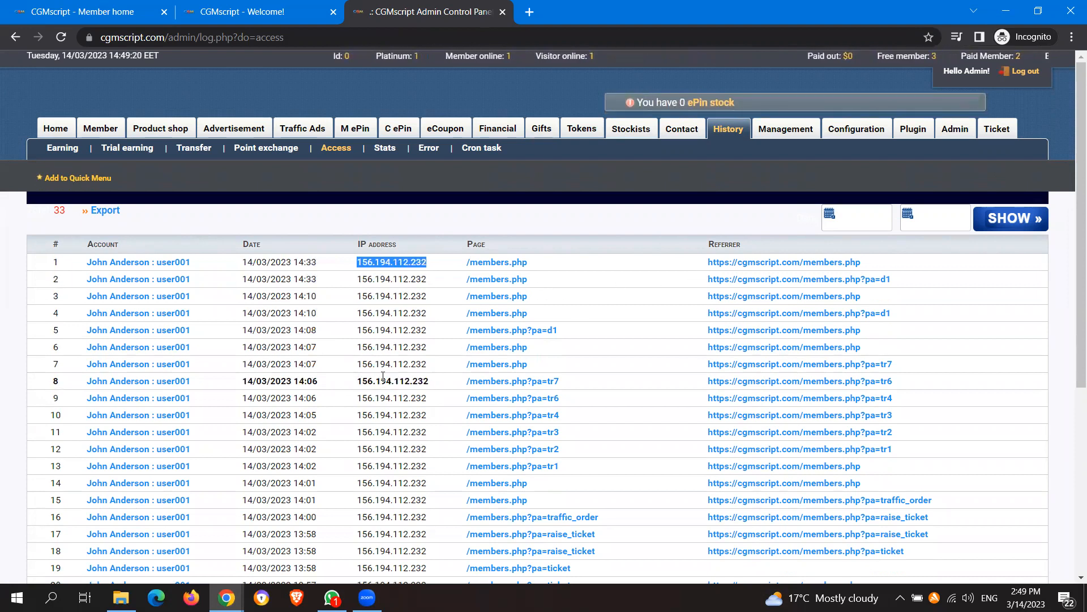
pyautogui.click(384, 148)
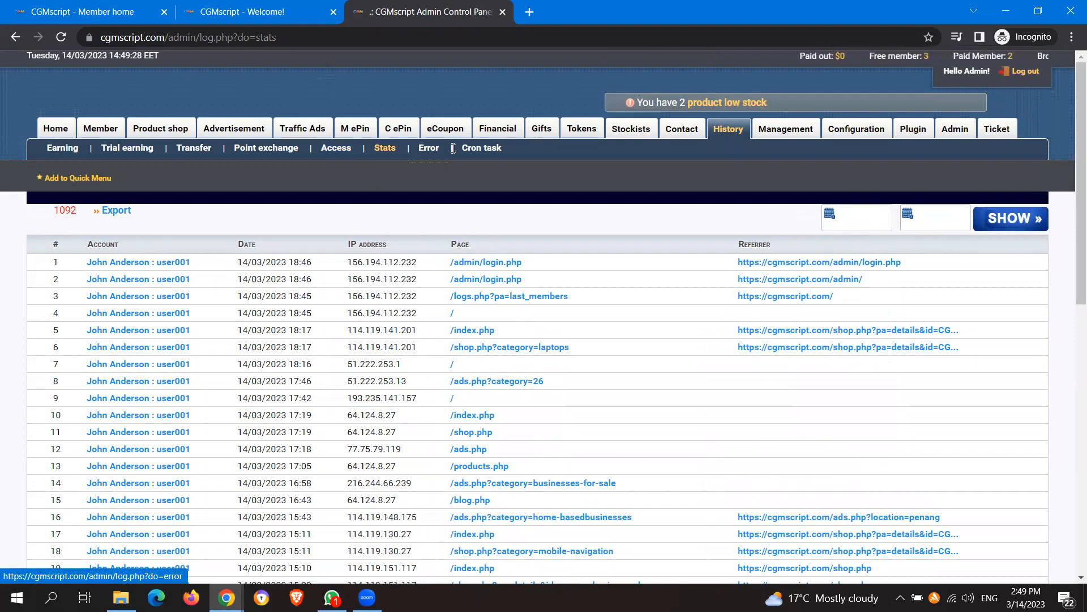
# Examine the cron task history, including the staking, member rank and member pool entries
pyautogui.click(483, 152)
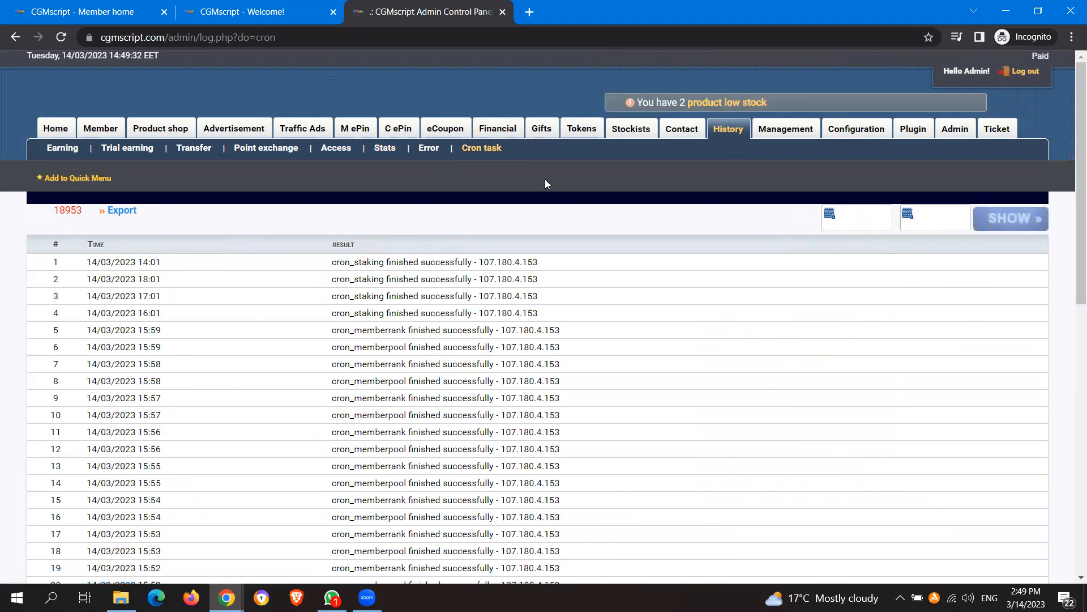
pyautogui.moveTo(410, 266); pyautogui.dragTo(544, 332)
pyautogui.click(543, 331)
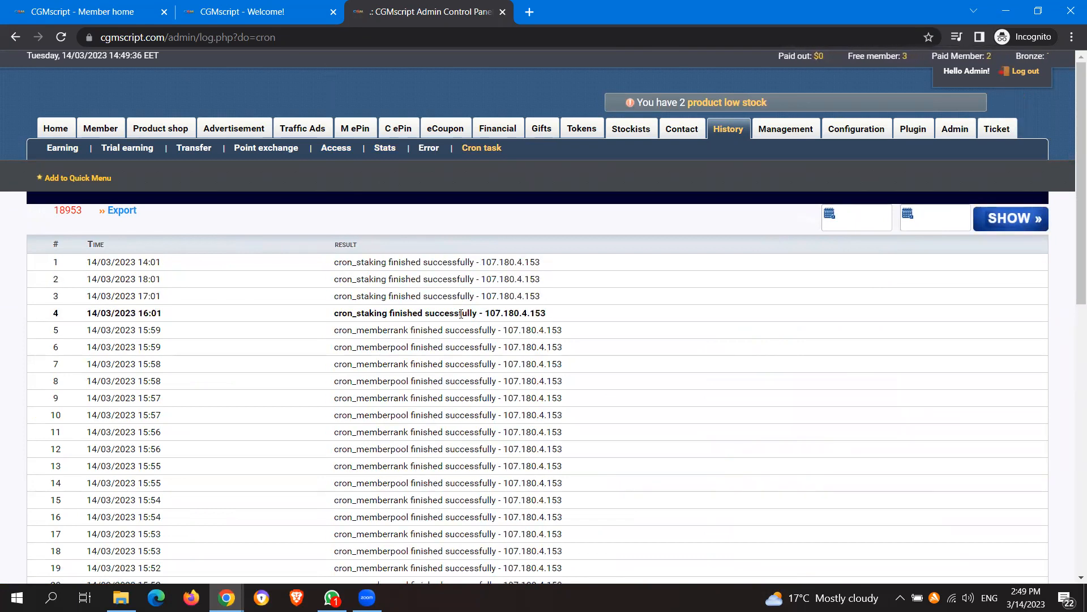
pyautogui.moveTo(330, 331); pyautogui.dragTo(559, 415)
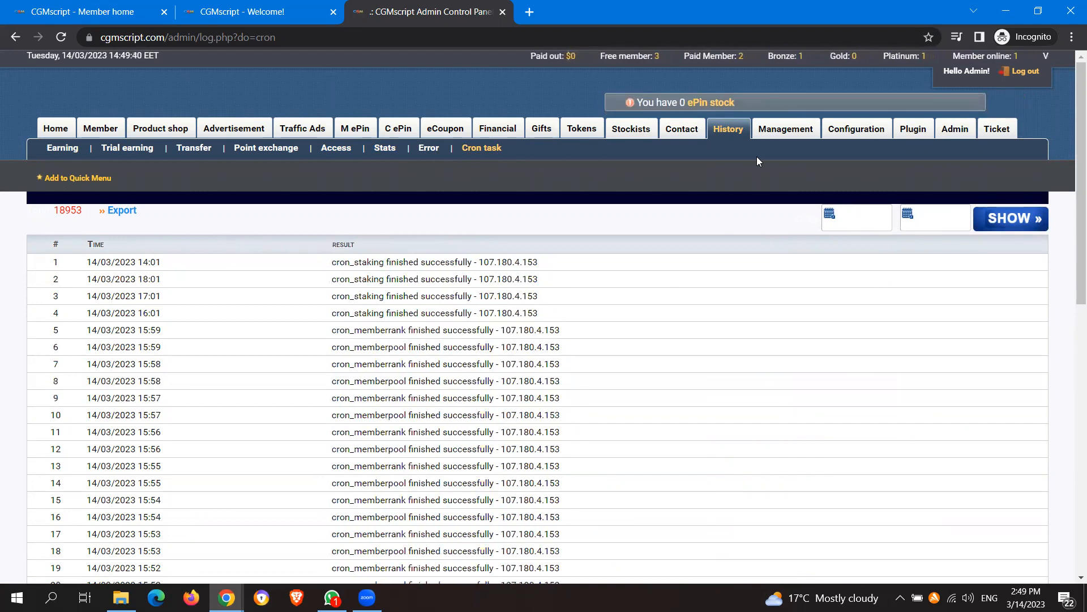
# View the news and content management pages and compare the front page menu list with the public website's navigation
pyautogui.click(773, 133)
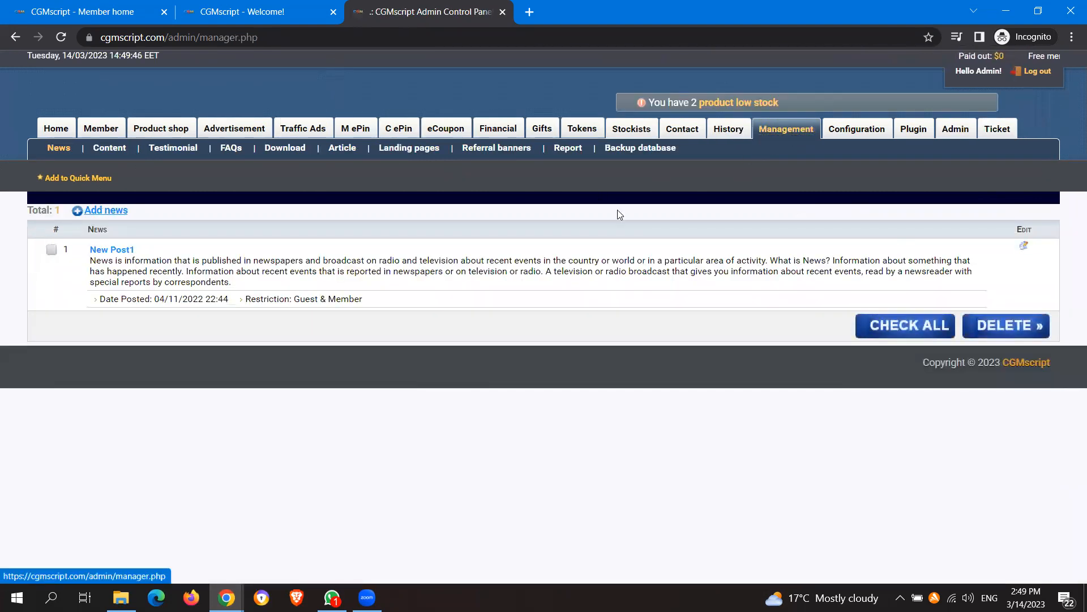
pyautogui.click(114, 153)
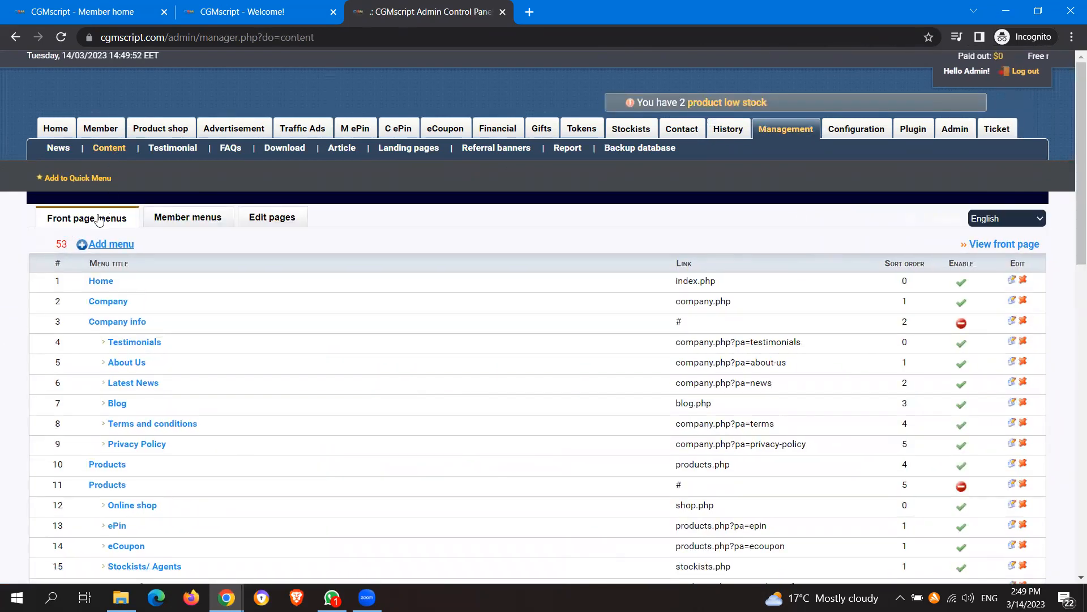
pyautogui.click(222, 8)
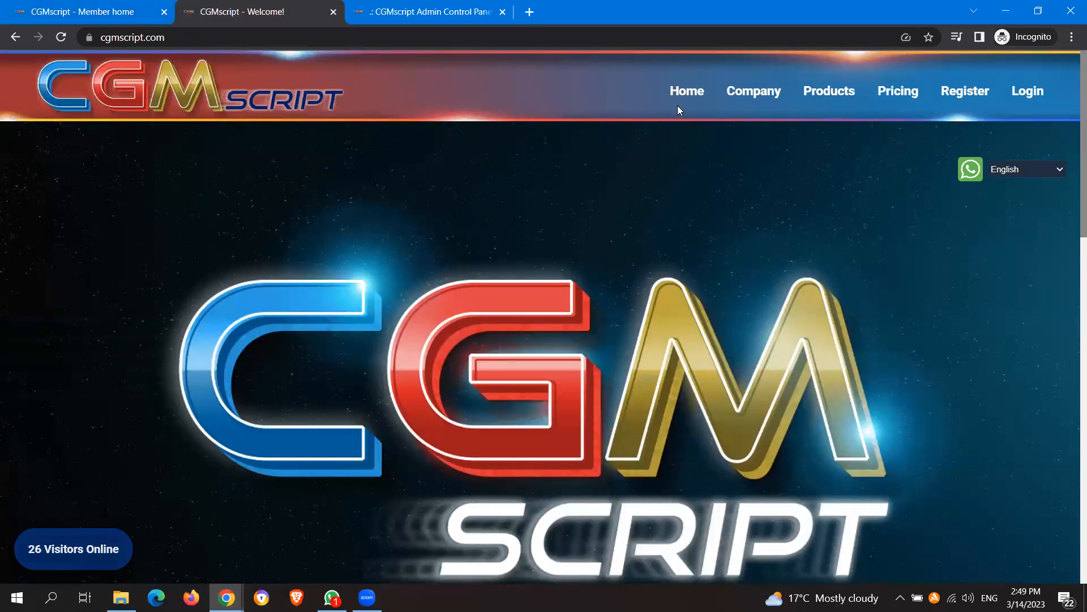
pyautogui.click(483, 13)
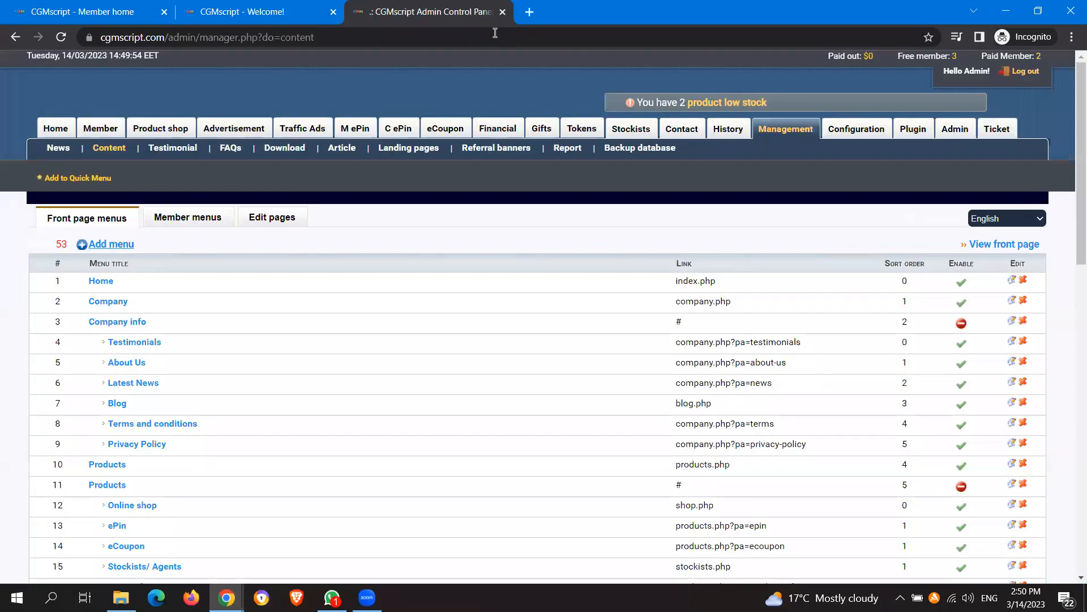
# Rename the front page menu Home as "Empire" and save it
pyautogui.click(108, 280)
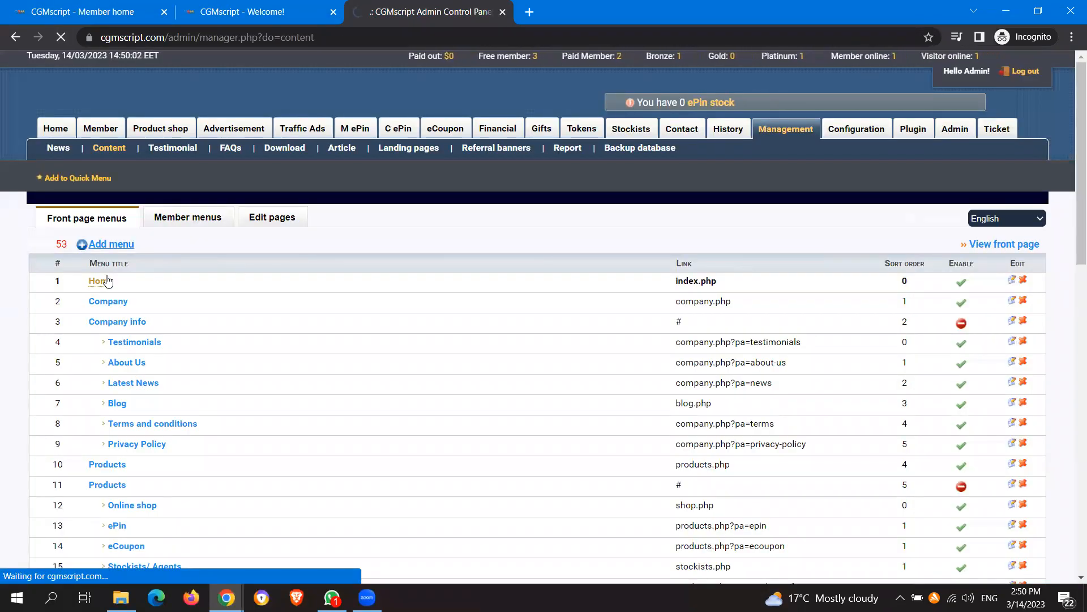
pyautogui.doubleClick(292, 227)
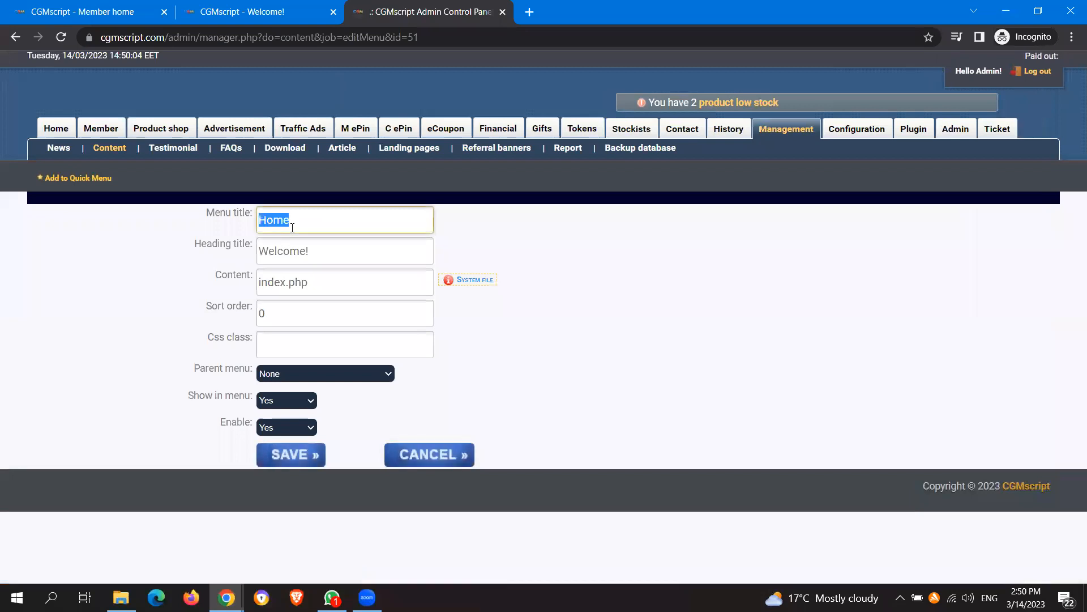
pyautogui.write('Empir')
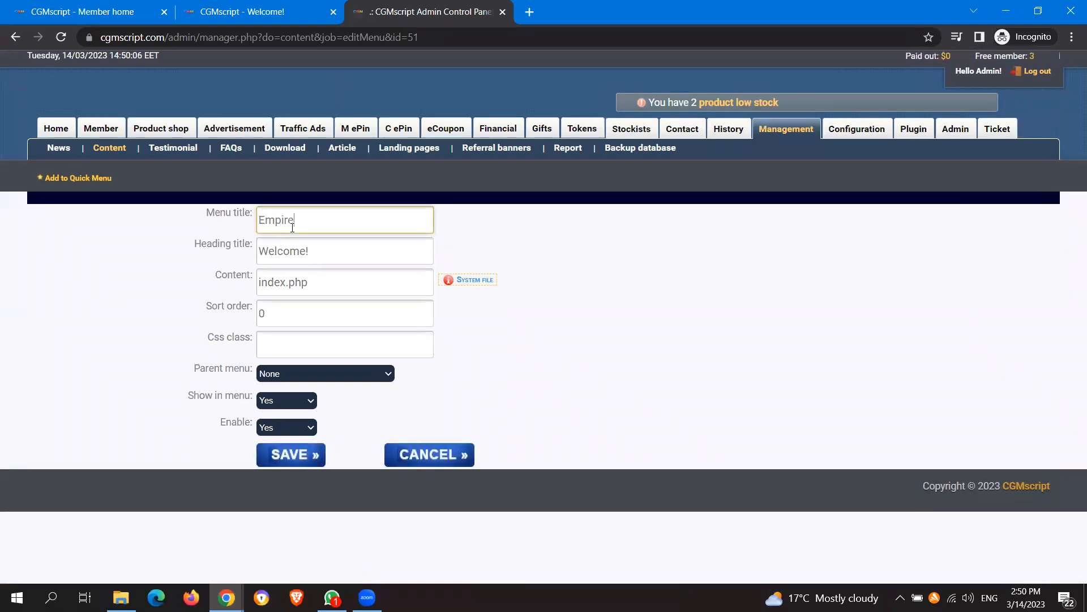
pyautogui.click(266, 457)
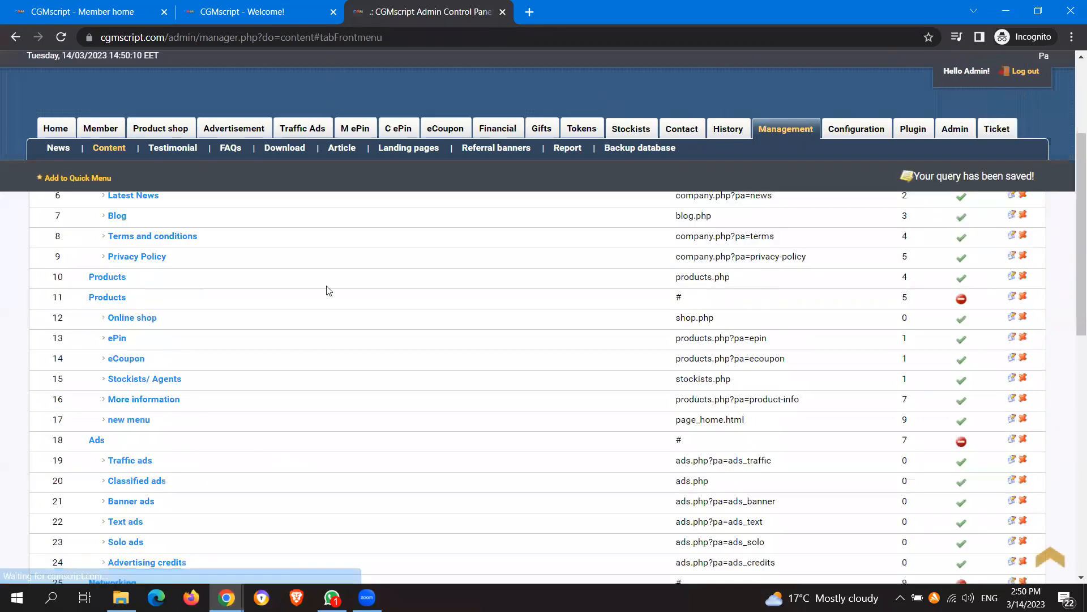
pyautogui.scroll(4, 329, 290)
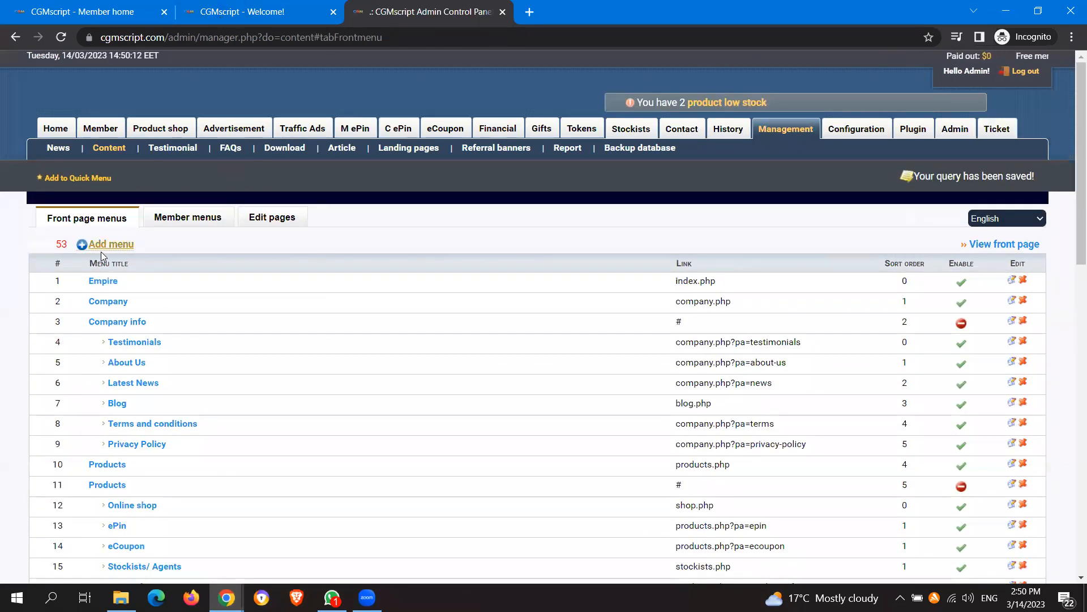
# Reload the public website's front page to check the renamed menu
pyautogui.click(249, 12)
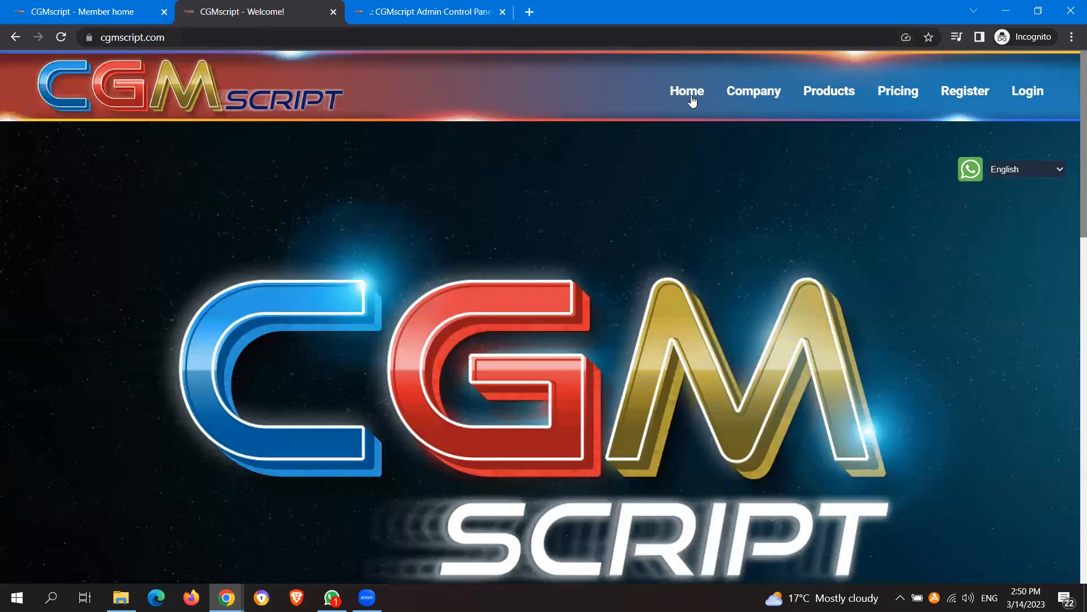
pyautogui.click(628, 38)
pyautogui.press('Return')
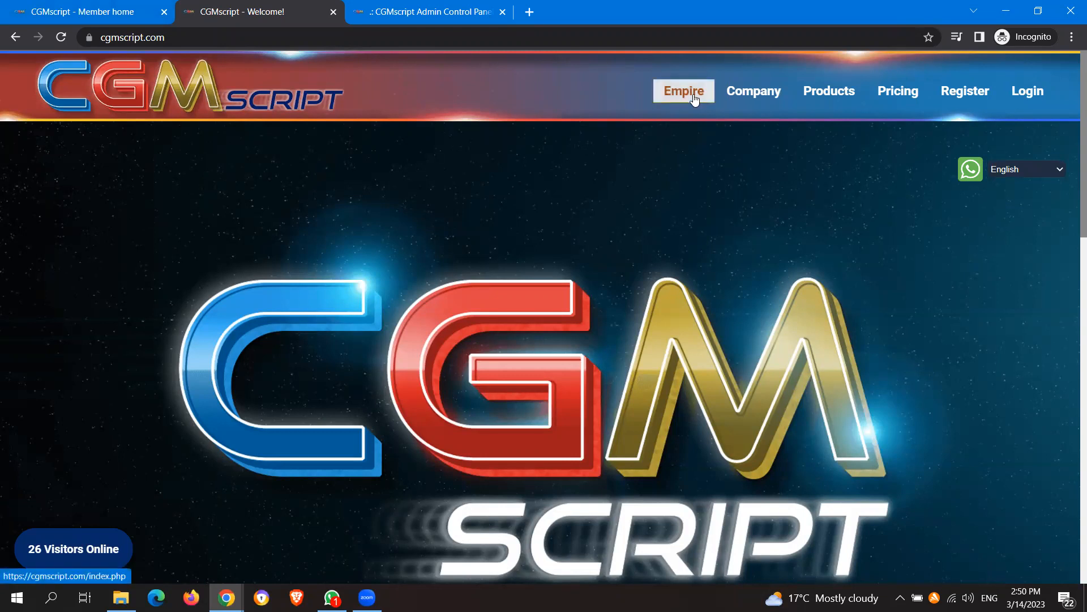
# Rename the front page menu Empire back to "Home" in the admin panel, keeping it shown in the menu, and save
pyautogui.click(430, 12)
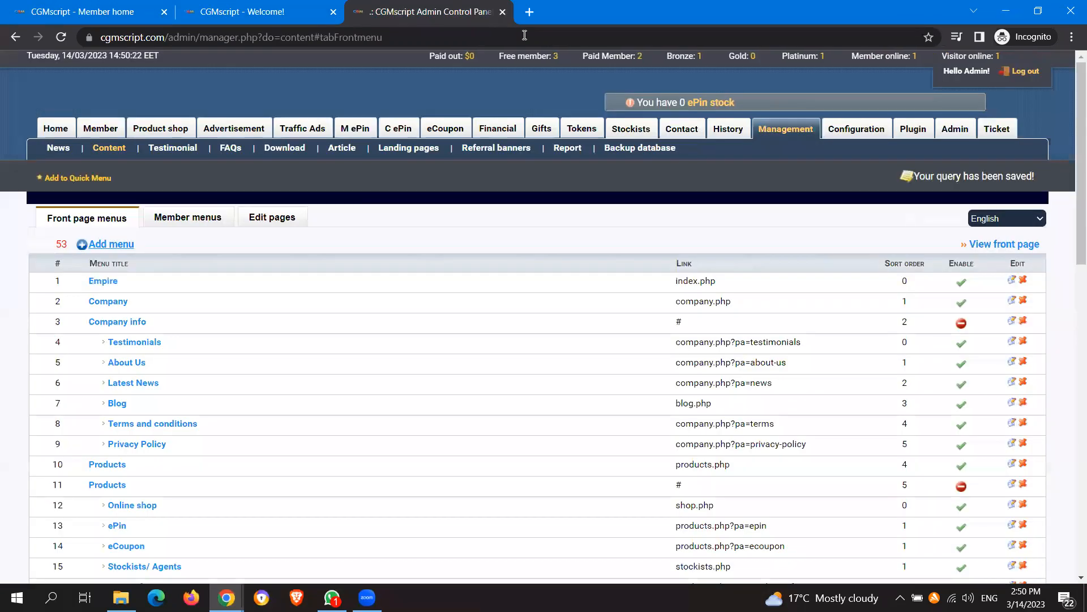
pyautogui.click(105, 281)
pyautogui.doubleClick(297, 219)
pyautogui.write('Home')
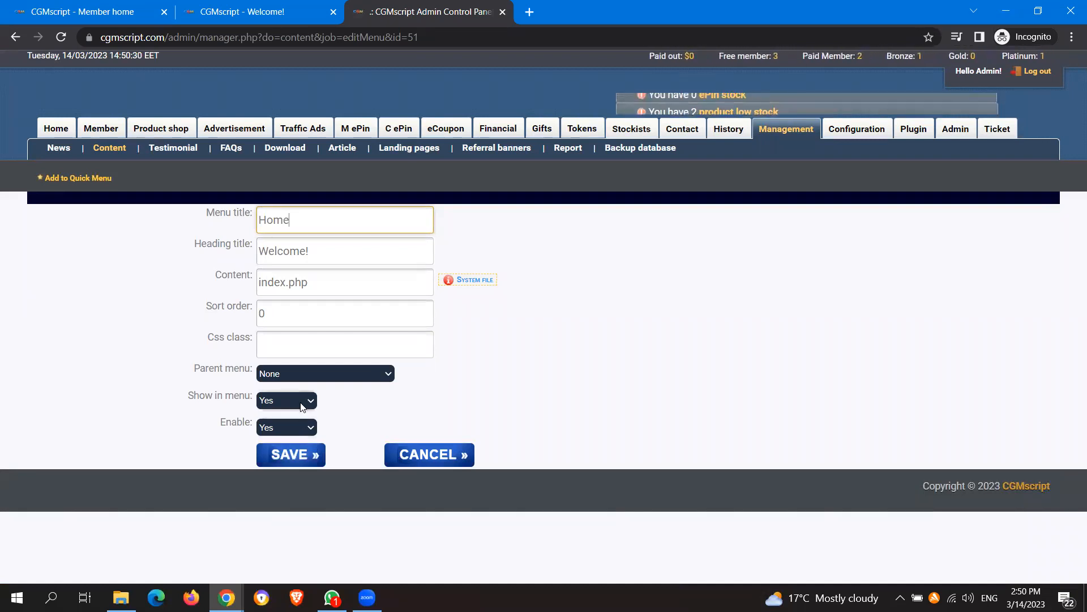
pyautogui.click(298, 401)
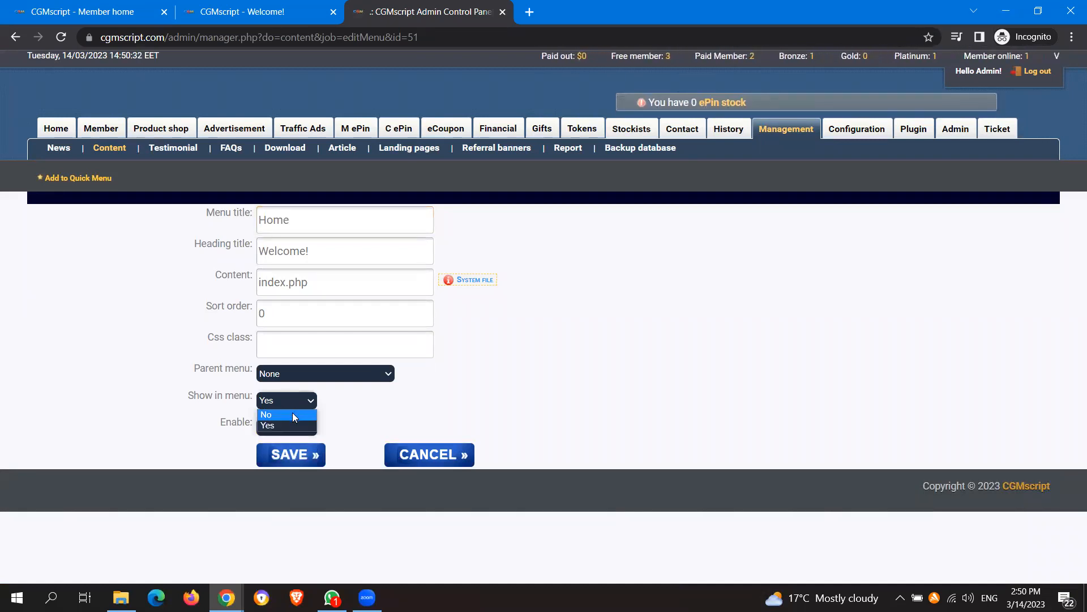
pyautogui.click(334, 426)
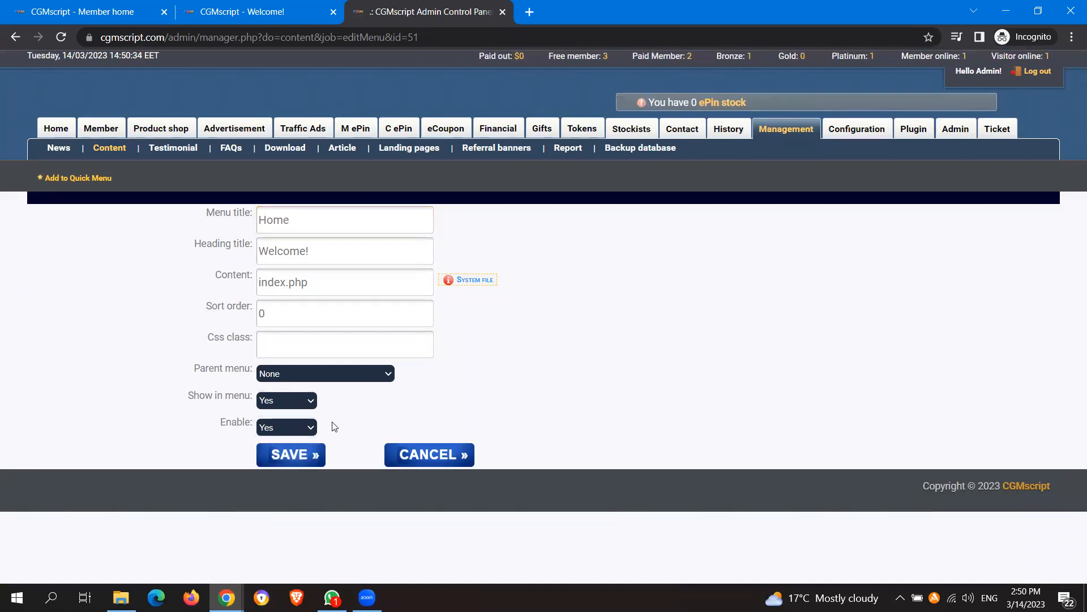
pyautogui.click(292, 456)
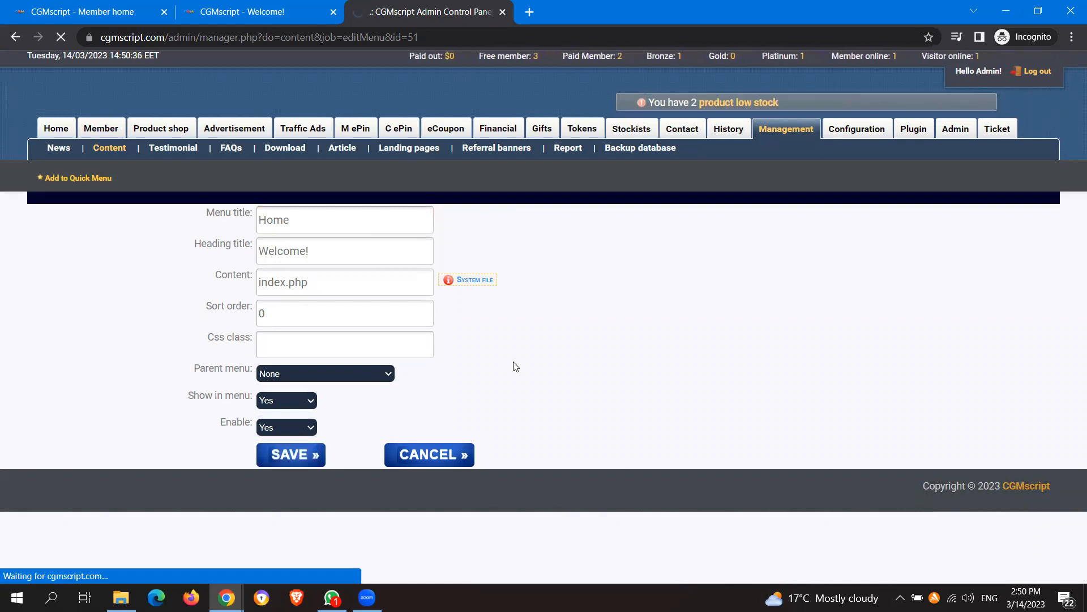
pyautogui.scroll(2, 311, 271)
pyautogui.scroll(2, 311, 271)
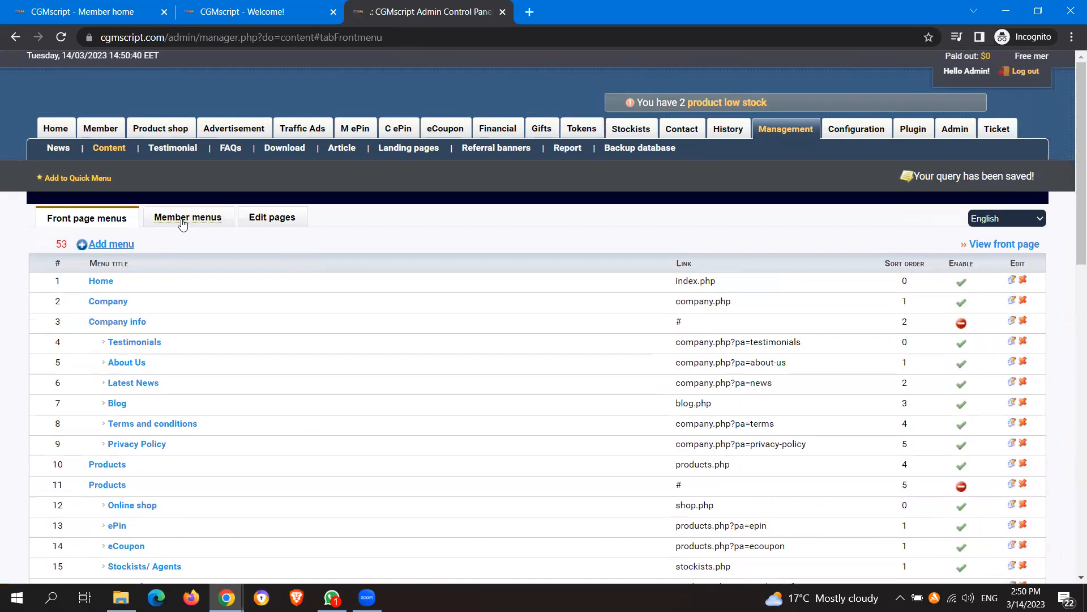
# Examine the member menus list with its links, membership limitations and sort orders, from Home to the Network entries
pyautogui.click(183, 220)
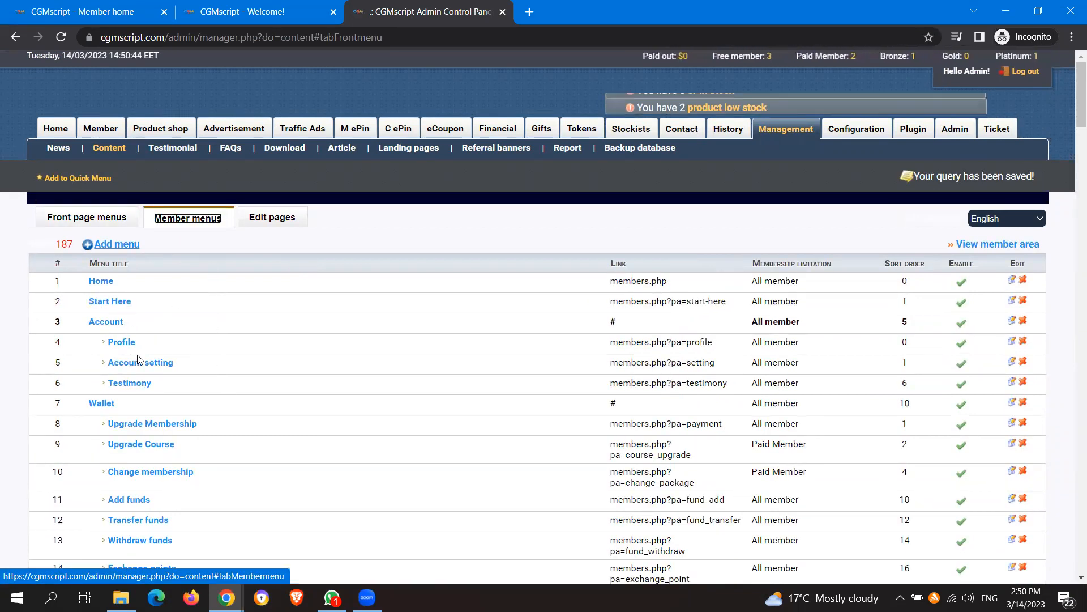
pyautogui.click(242, 512)
pyautogui.scroll(-4, 242, 515)
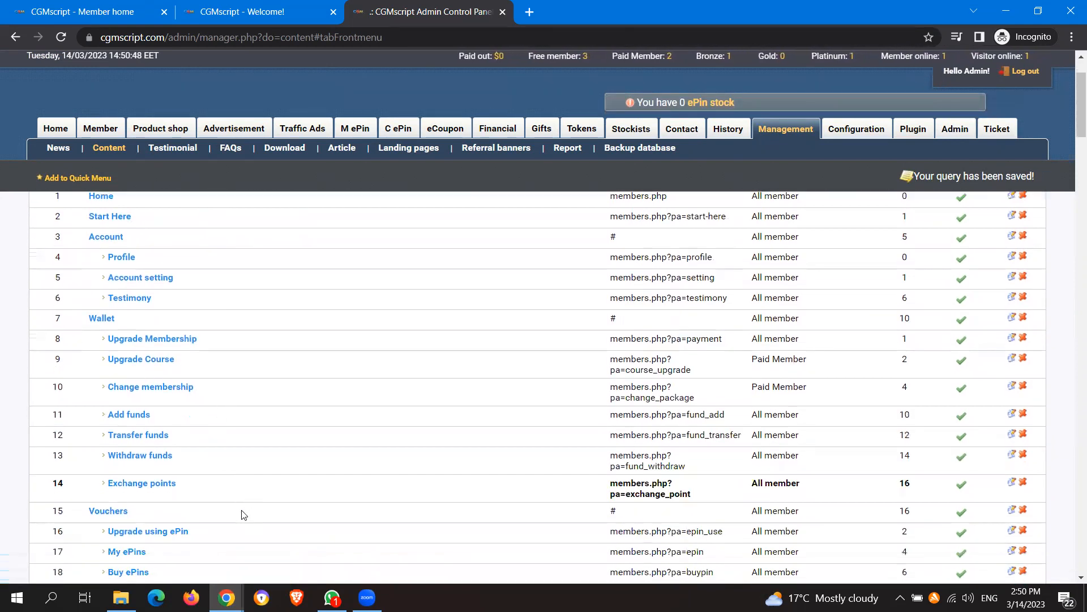
pyautogui.scroll(-3, 243, 514)
pyautogui.scroll(6, 242, 514)
pyautogui.scroll(-9, 242, 514)
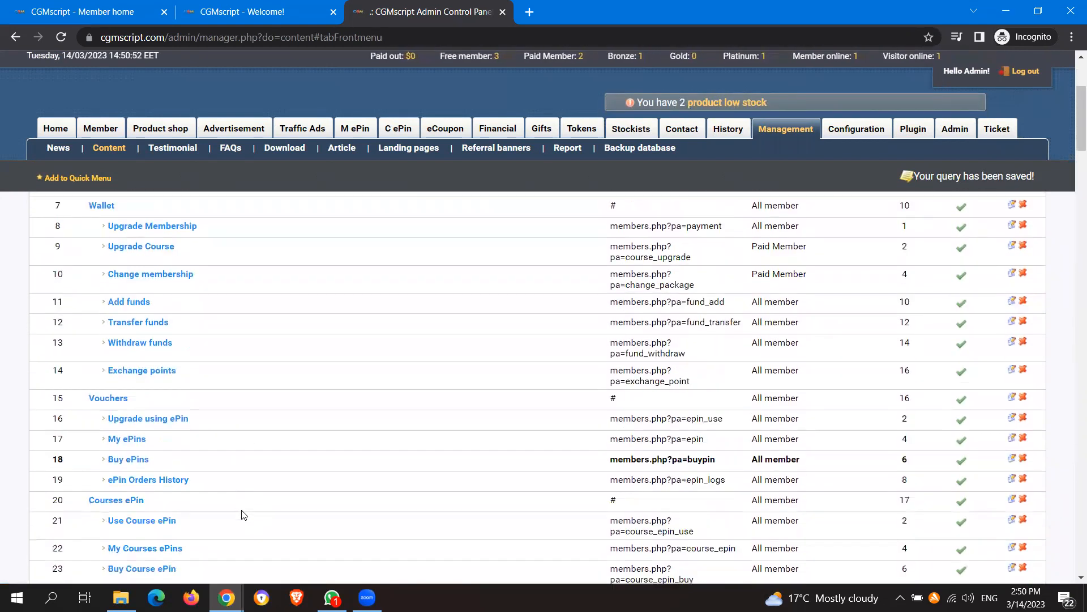
pyautogui.scroll(-9, 242, 514)
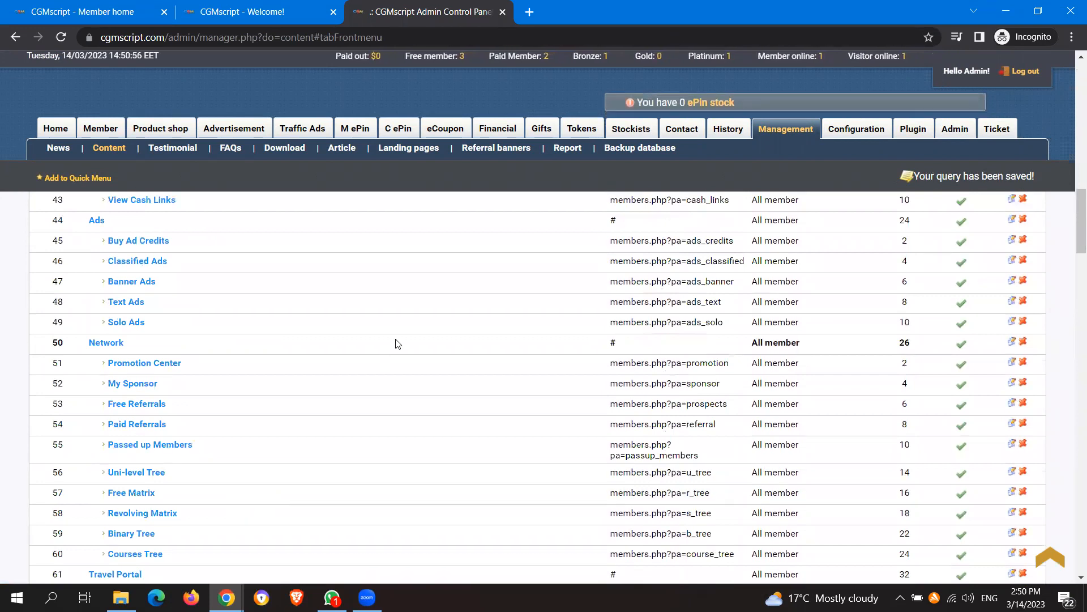
pyautogui.scroll(20, 396, 339)
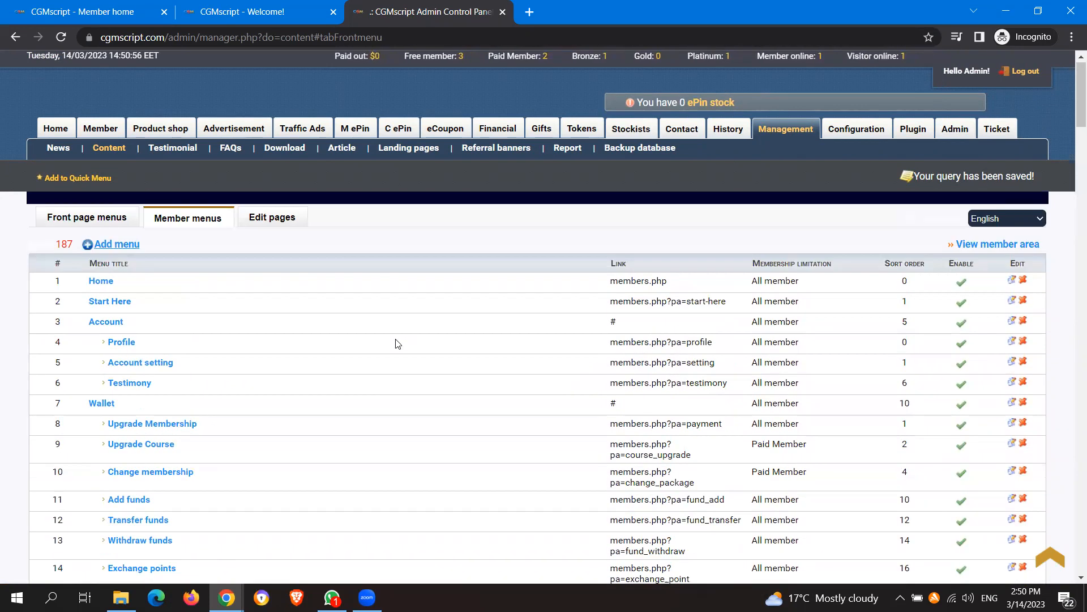
# Open the Start Here member menu for editing and set its membership limitation to Free member, followed by Paid Member
pyautogui.click(125, 306)
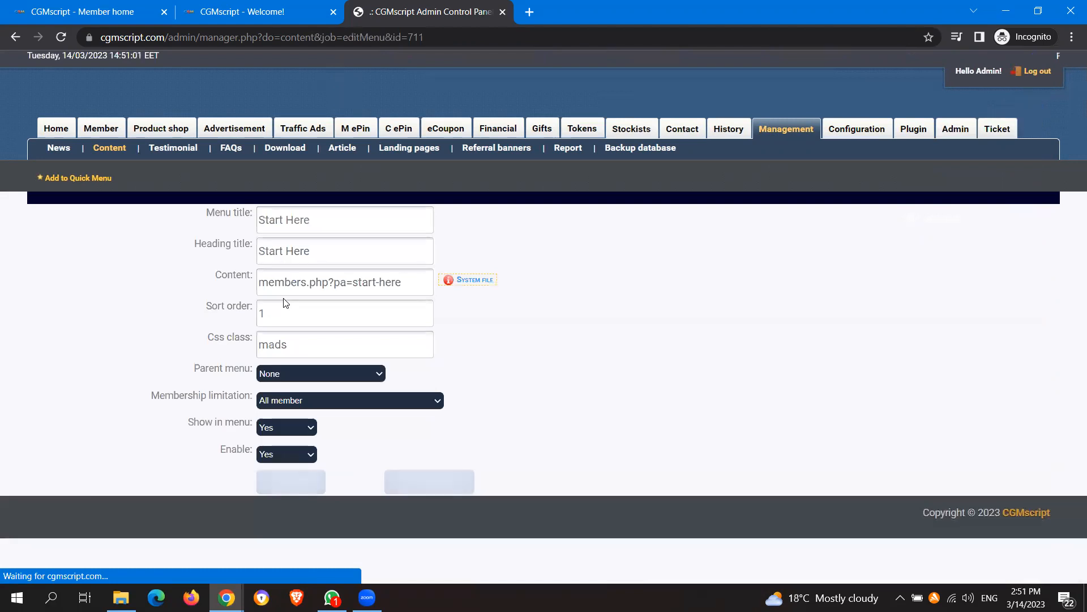
pyautogui.click(334, 399)
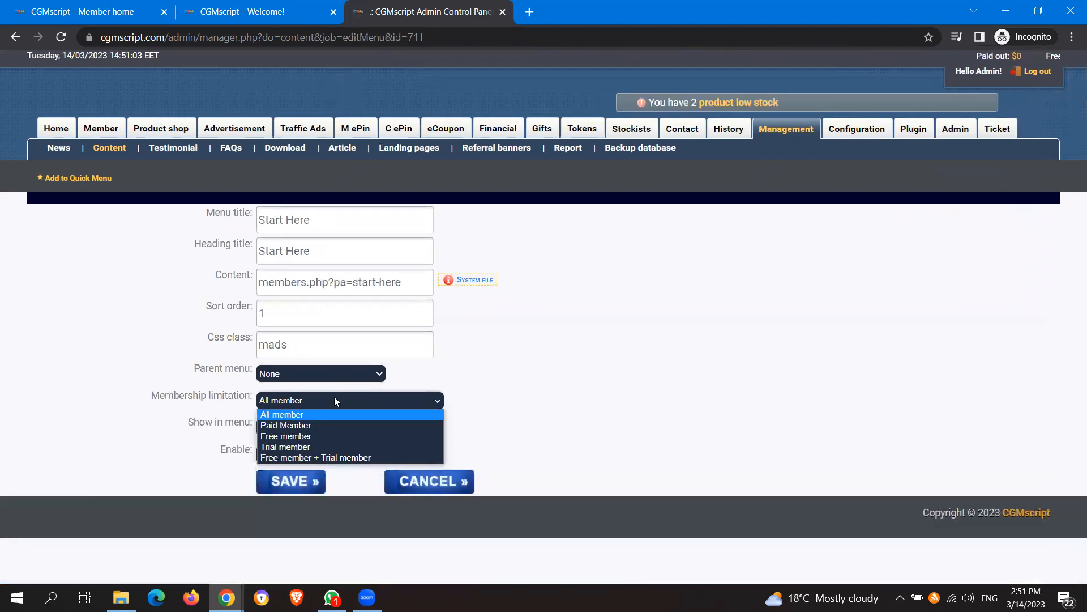
pyautogui.click(327, 436)
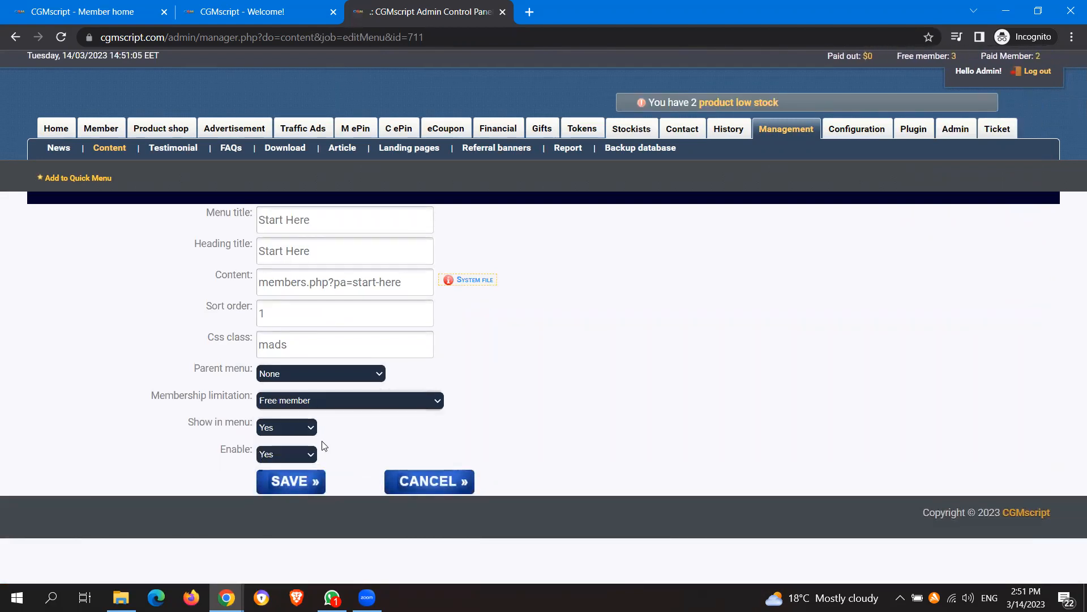
pyautogui.click(326, 399)
pyautogui.click(314, 426)
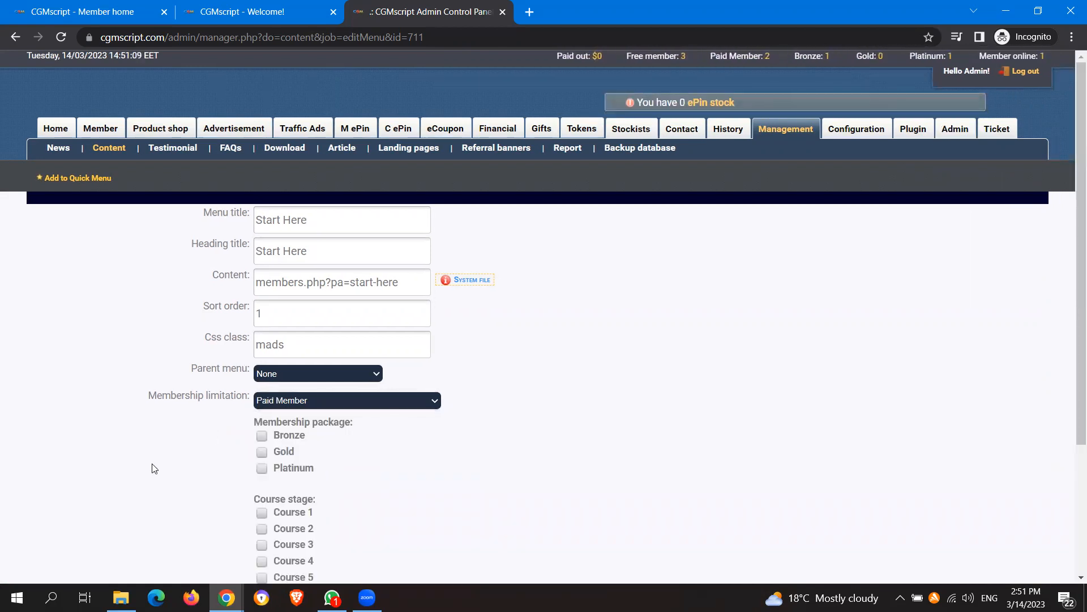
# Select the Bronze, Gold and Platinum membership packages and Course 1 through Course 8 for the Start Here menu
pyautogui.scroll(-3, 154, 467)
pyautogui.scroll(-1, 152, 468)
pyautogui.scroll(1, 152, 468)
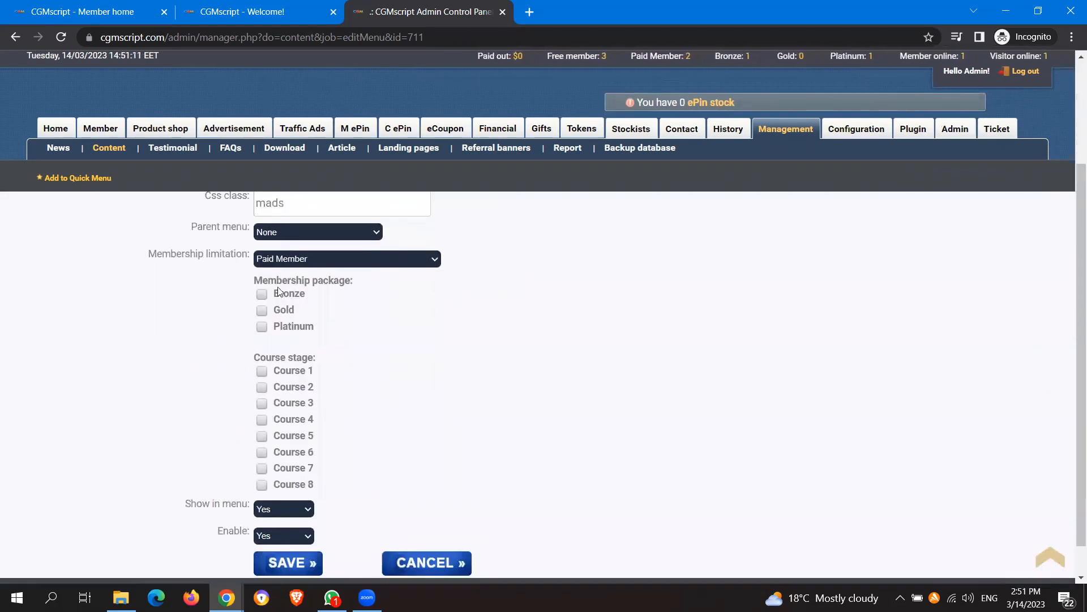
pyautogui.click(262, 371)
pyautogui.click(262, 387)
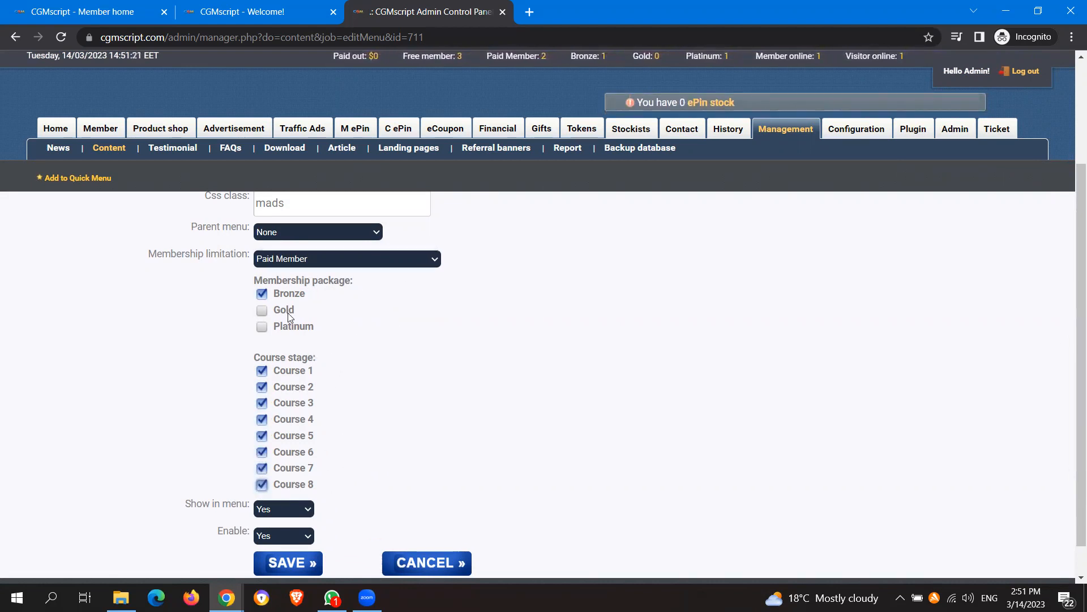
pyautogui.click(261, 328)
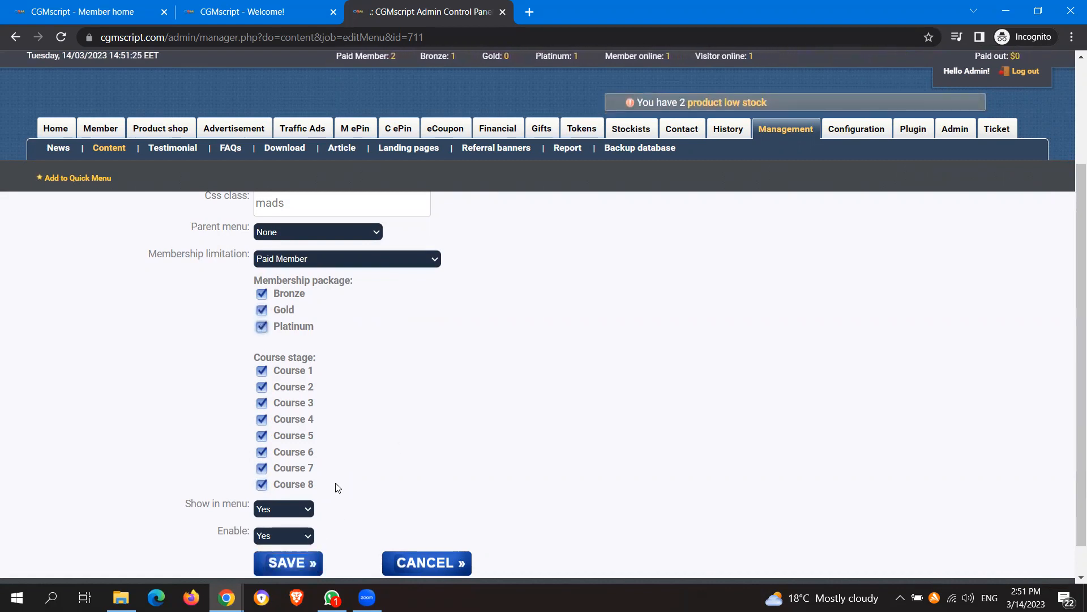
# Set Show in menu and Enable to No and membership limitation to All member, and leave the form without saving
pyautogui.click(276, 524)
pyautogui.click(286, 534)
pyautogui.click(270, 550)
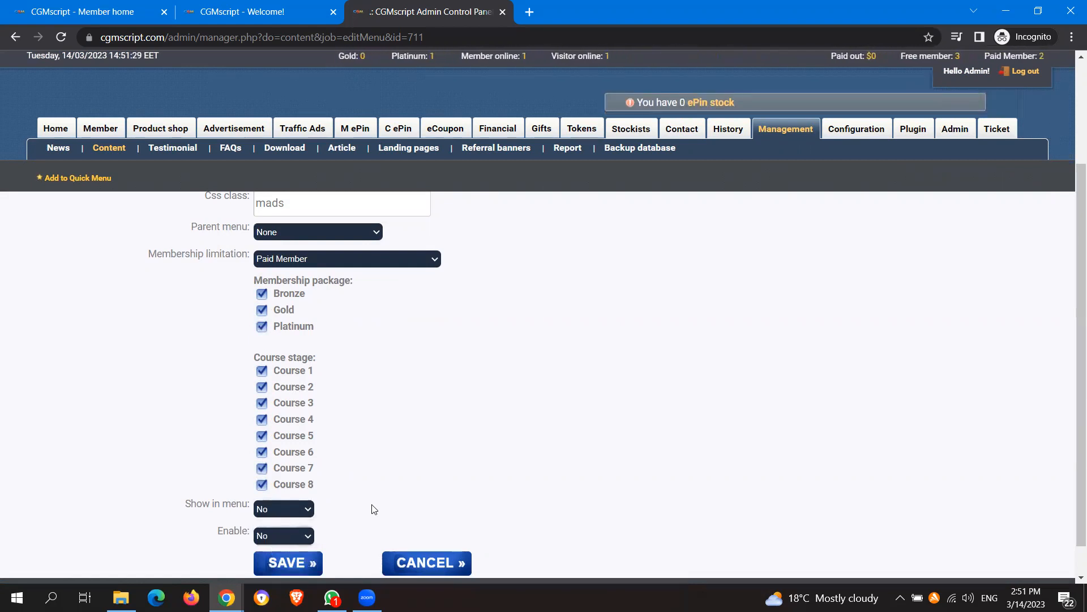
pyautogui.scroll(3, 371, 521)
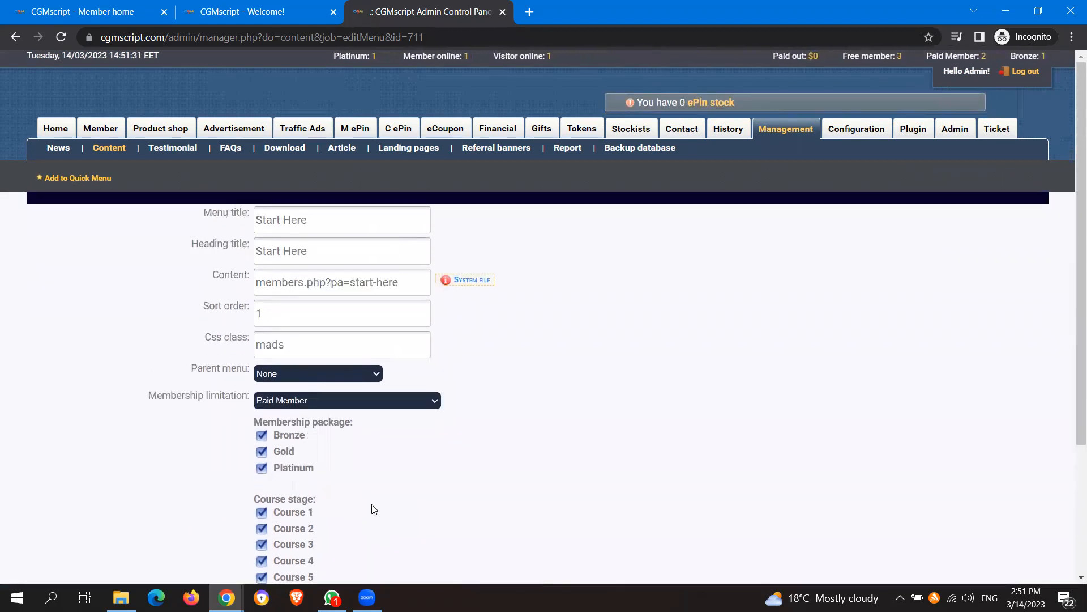
pyautogui.click(351, 396)
pyautogui.click(331, 413)
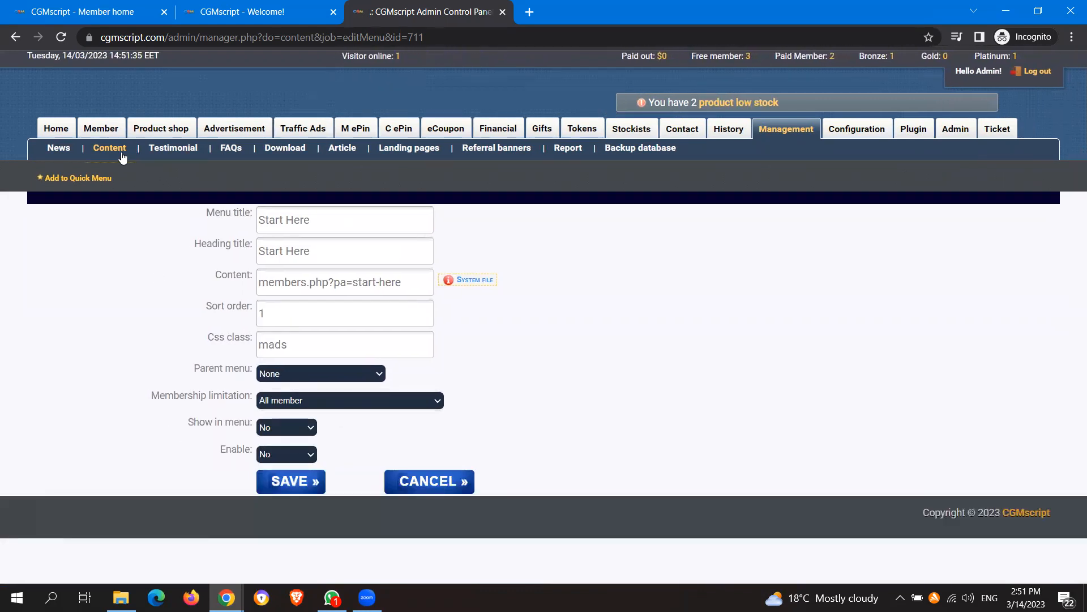
pyautogui.click(192, 148)
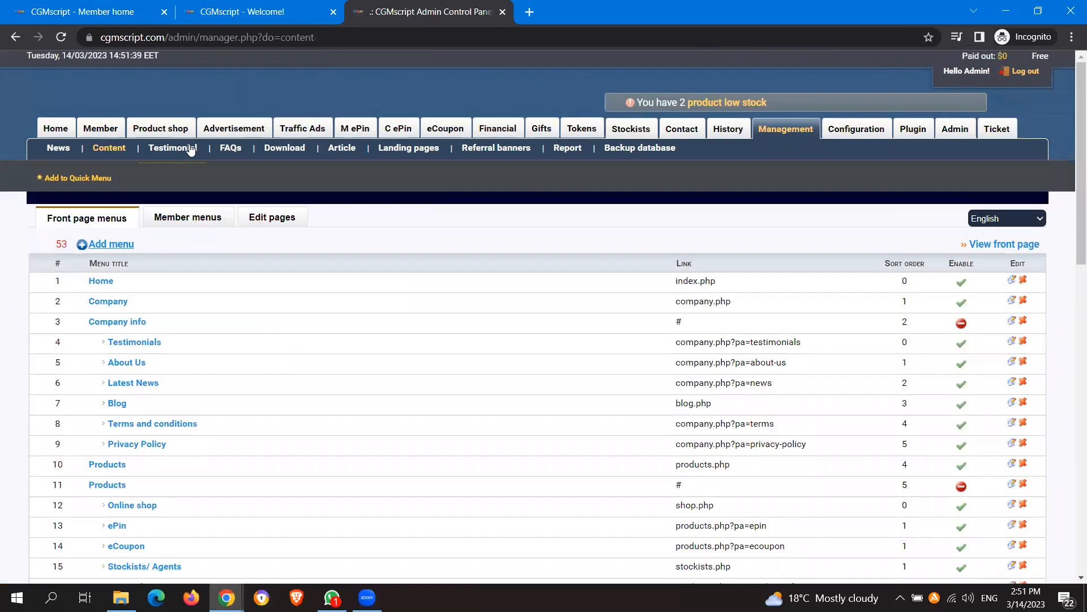
# View the Testimonial, FAQs, Download, Article, Landing pages and Referral banners management pages in turn
pyautogui.click(191, 149)
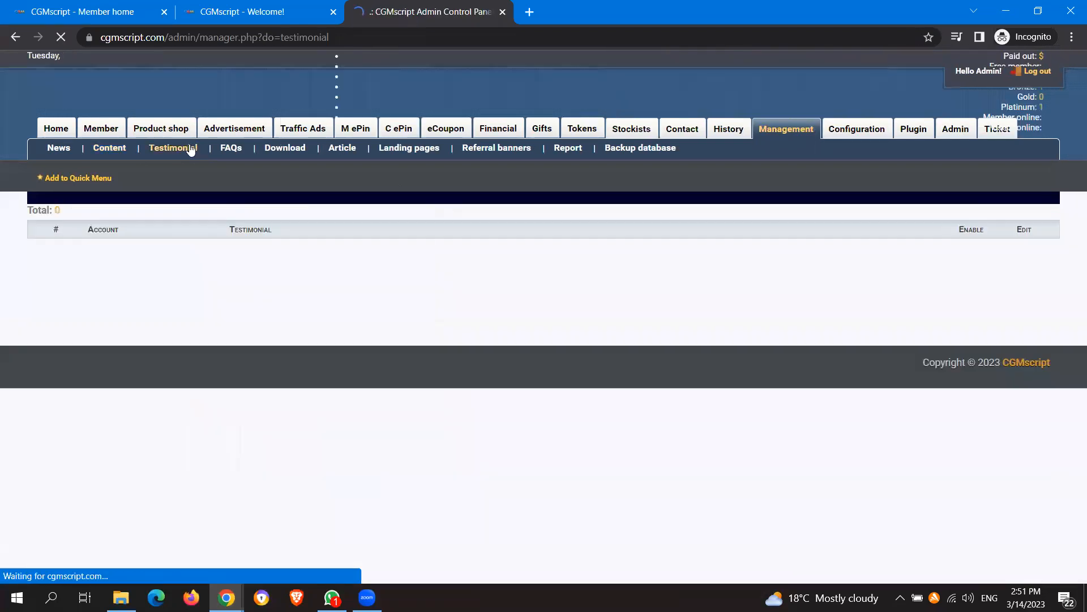
pyautogui.click(227, 150)
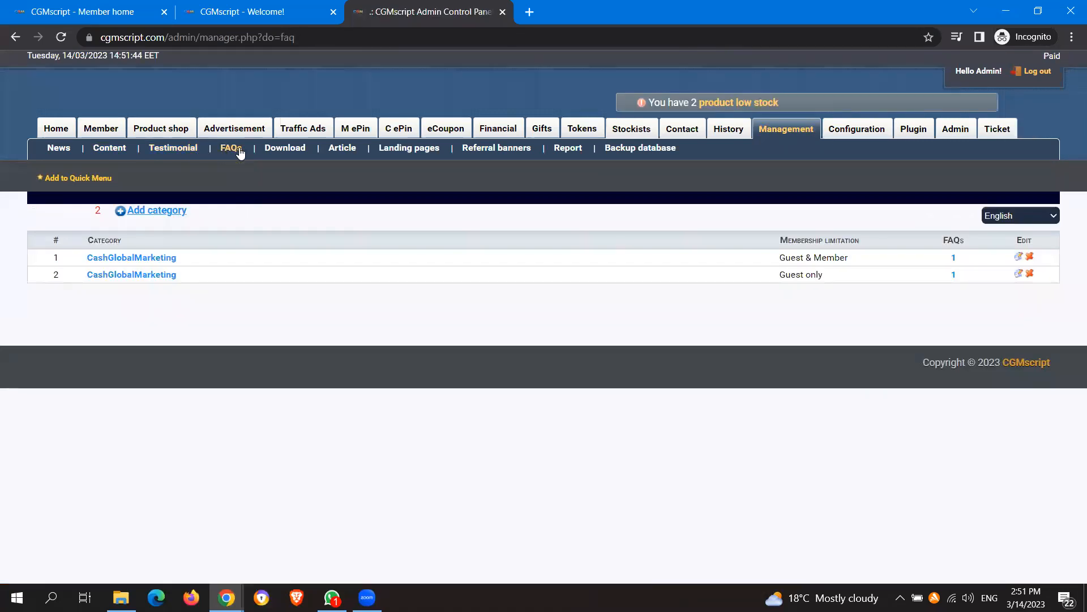
pyautogui.click(280, 151)
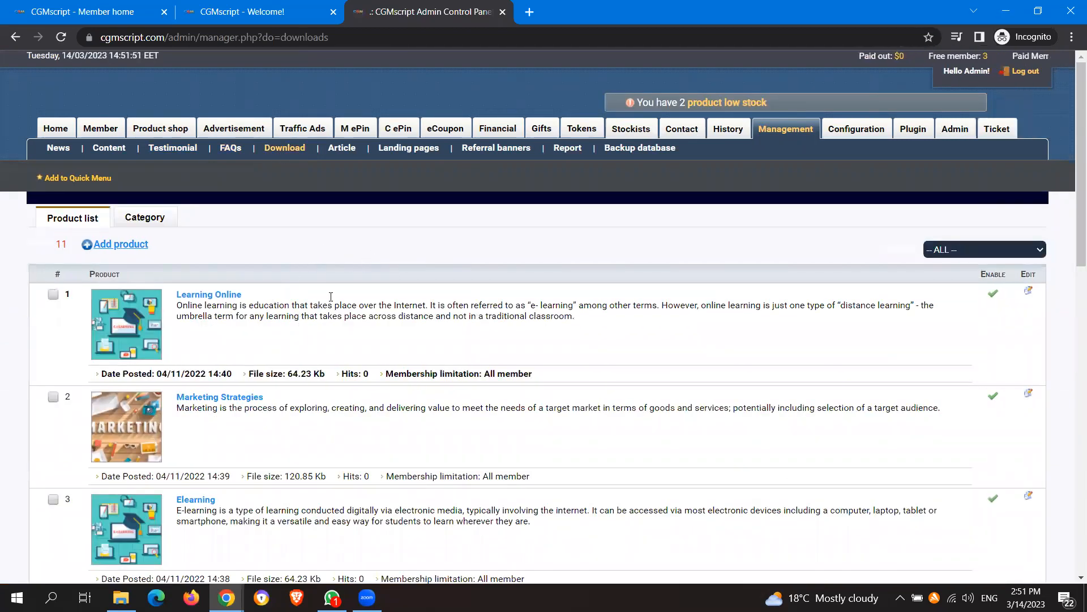
pyautogui.click(348, 154)
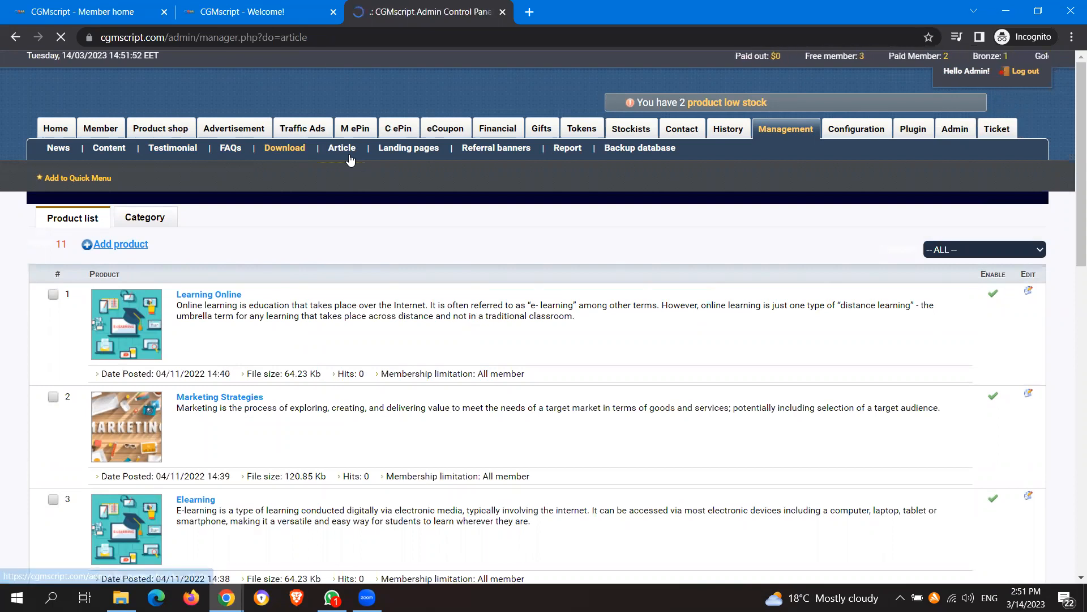
pyautogui.click(413, 149)
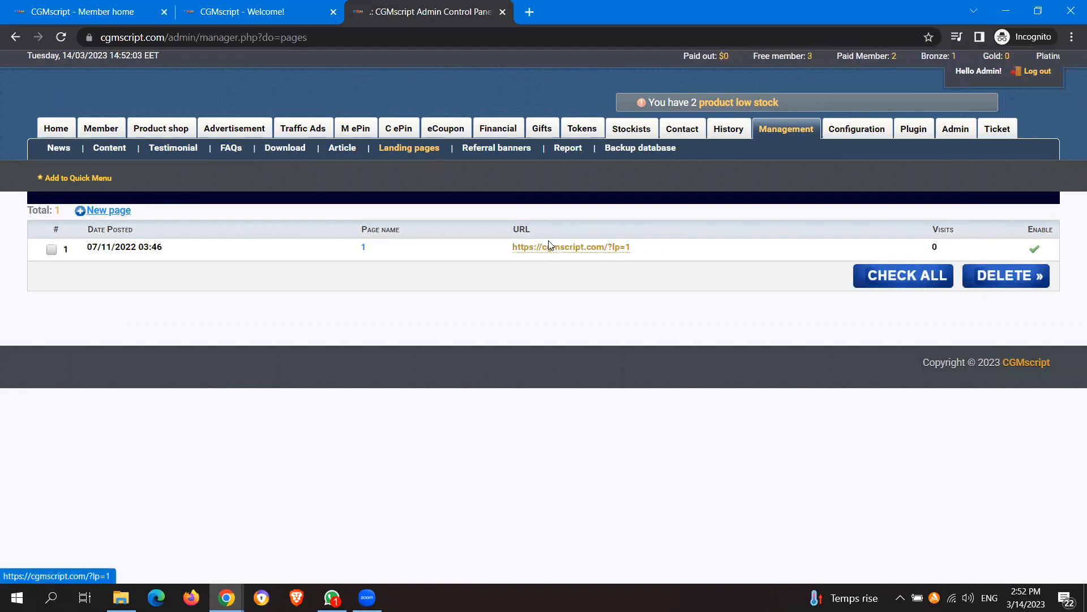
pyautogui.click(507, 159)
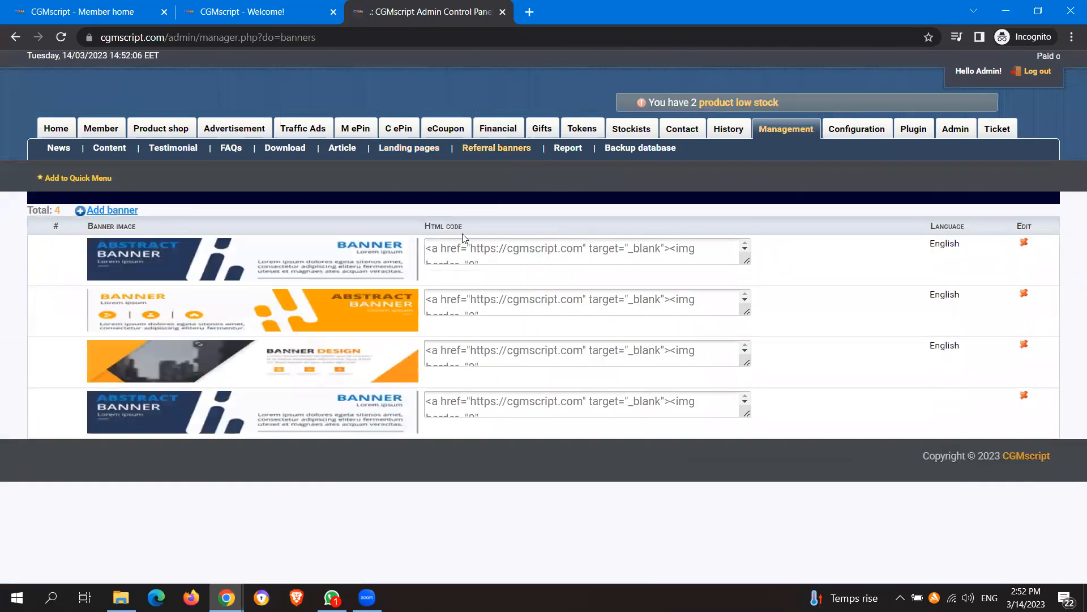
# Open the management Report page and review the available report types and date range options
pyautogui.click(569, 154)
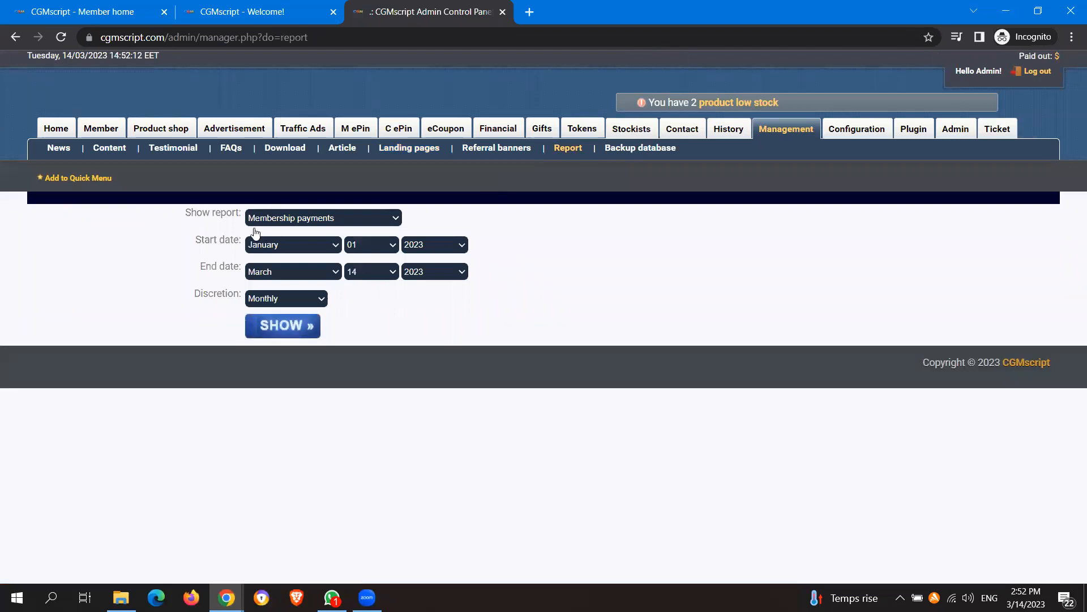
pyautogui.click(417, 244)
pyautogui.click(562, 237)
pyautogui.click(302, 219)
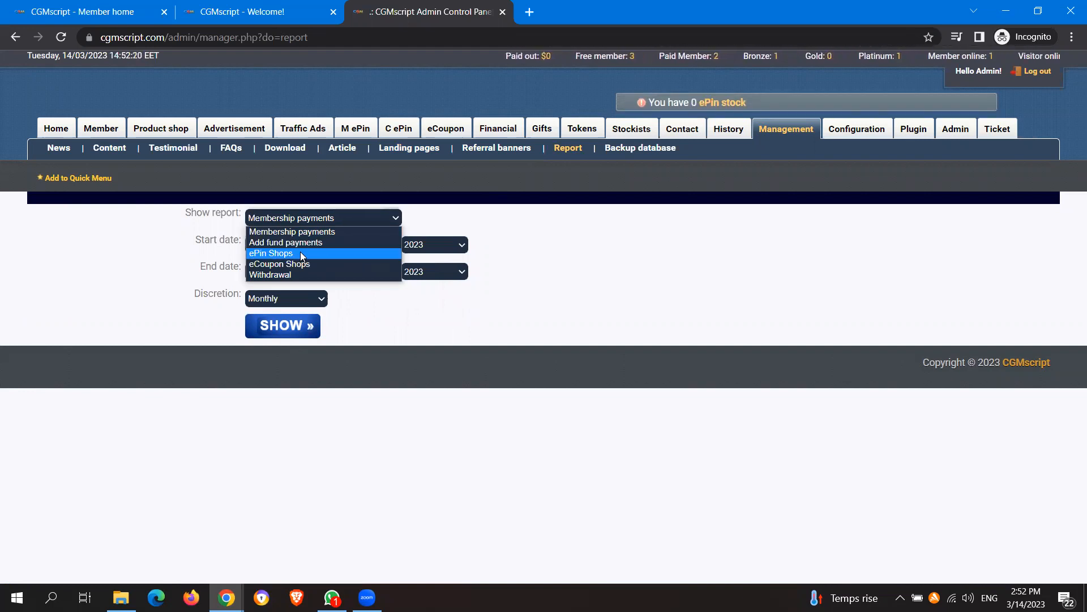
pyautogui.click(537, 250)
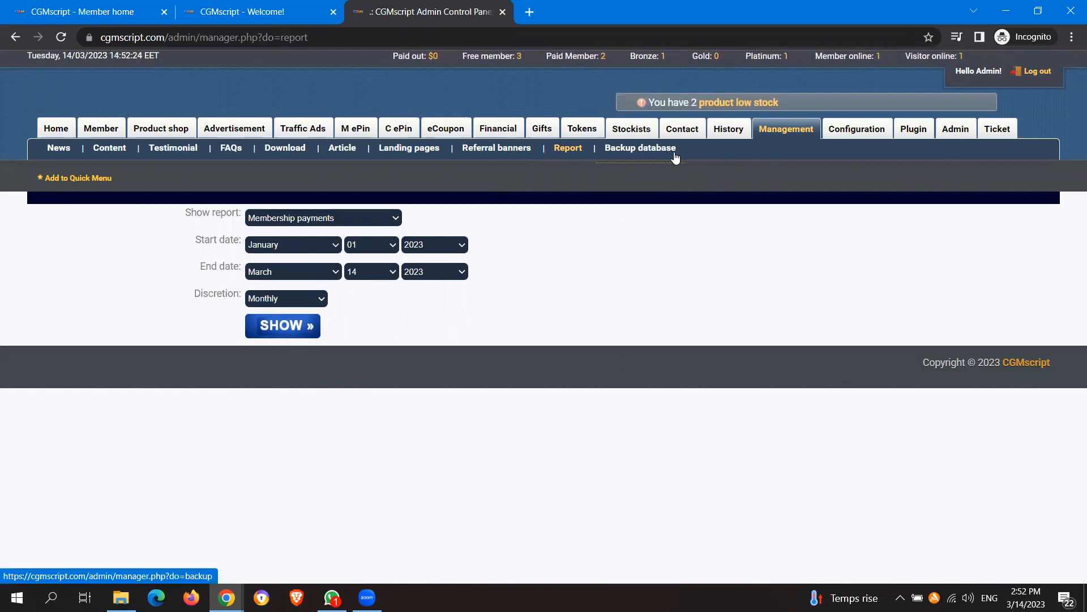
# Open the Configuration section of the admin panel
pyautogui.click(852, 130)
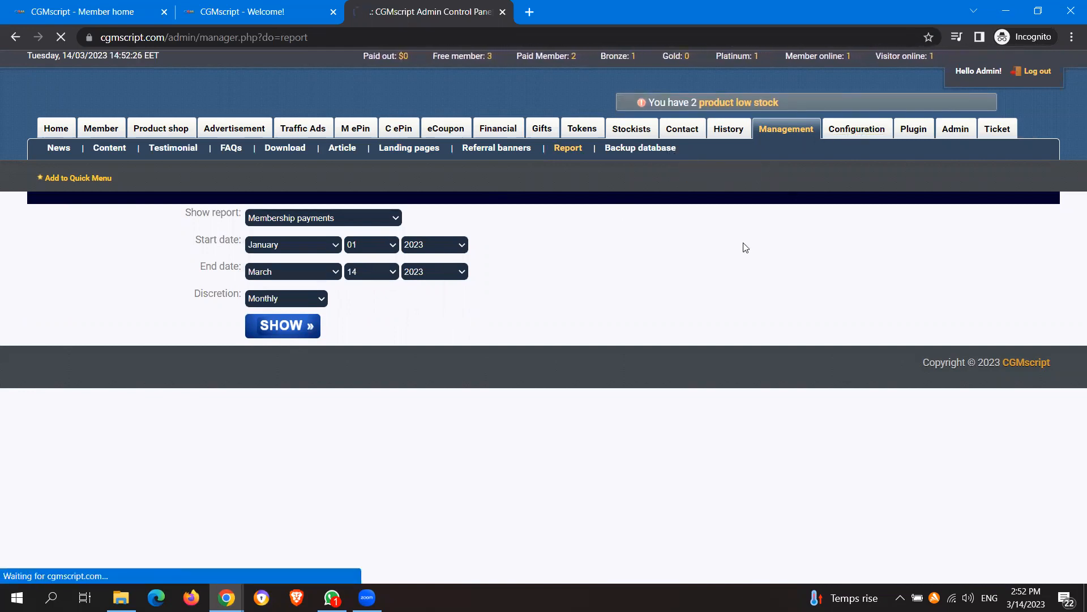